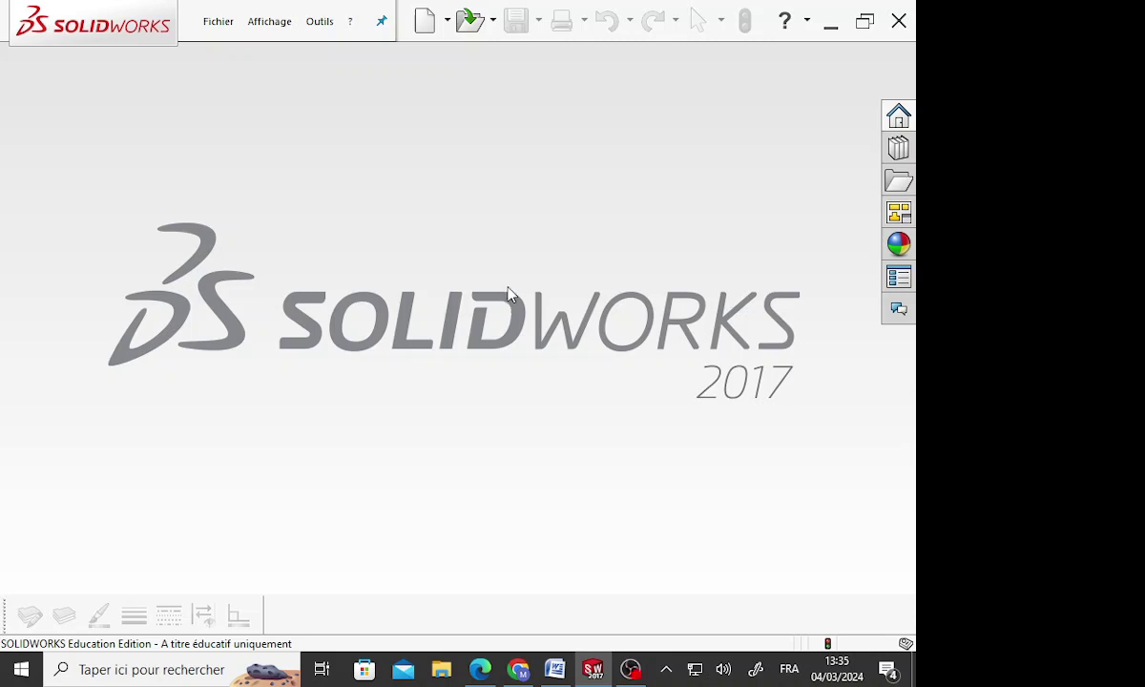
Create a new part and start a rectangle sketch on Plan de face
{"action": "left_click", "coordinate": [426, 23]}
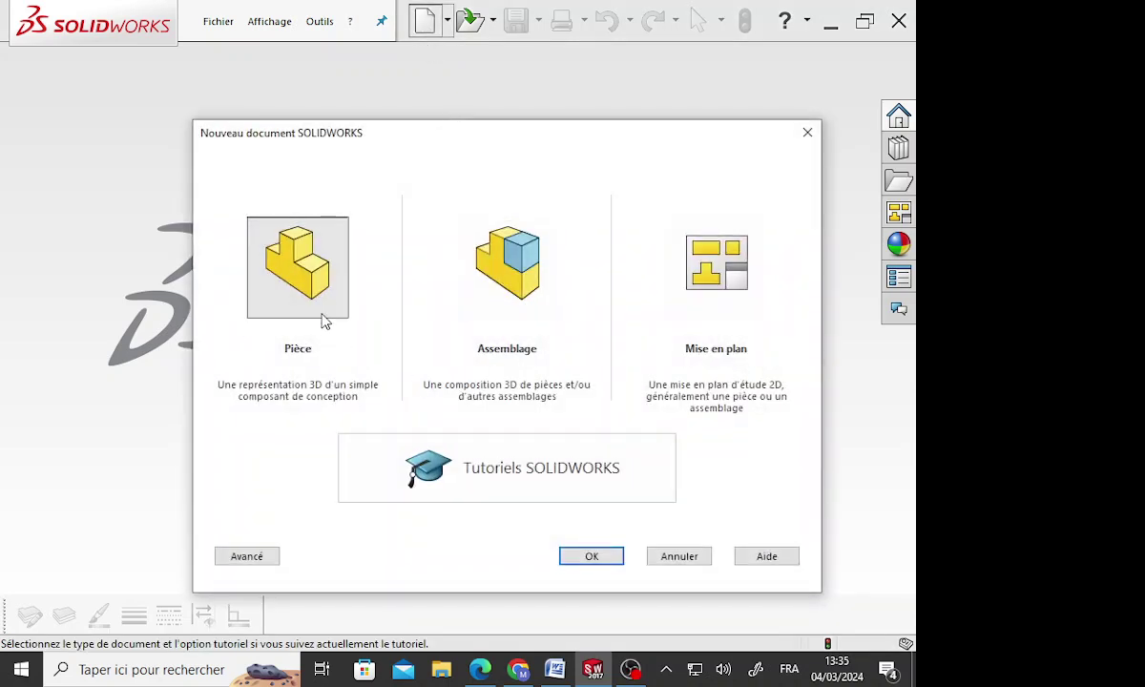
{"action": "left_click", "coordinate": [593, 556]}
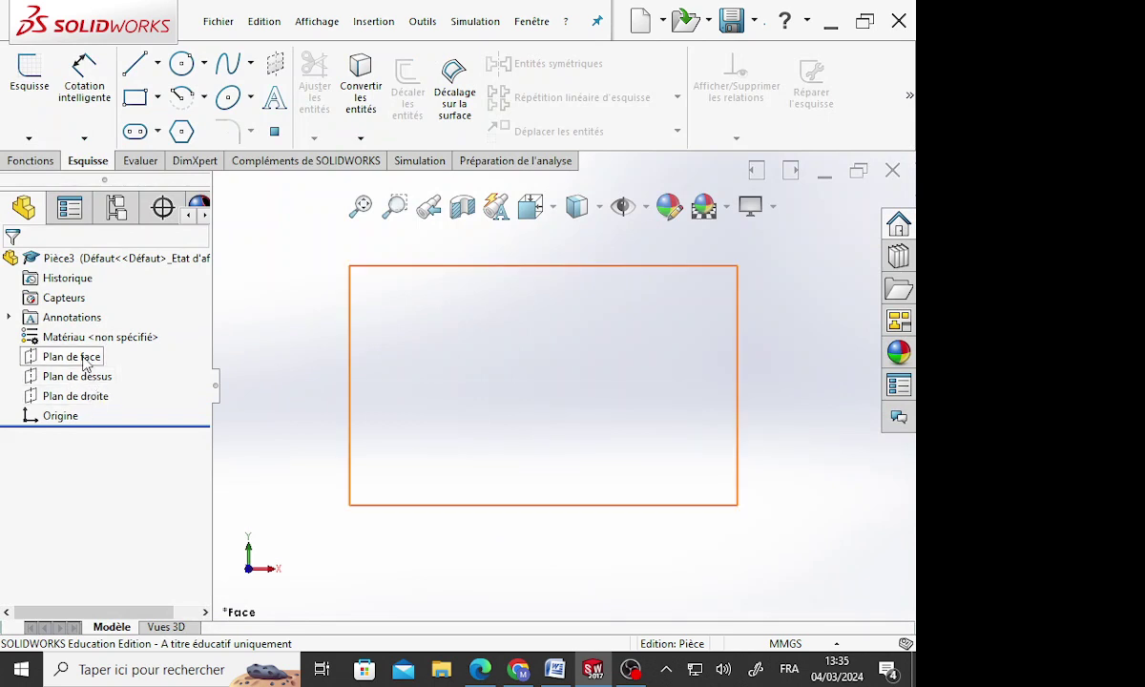
{"action": "left_click", "coordinate": [74, 357]}
{"action": "left_click", "coordinate": [134, 97]}
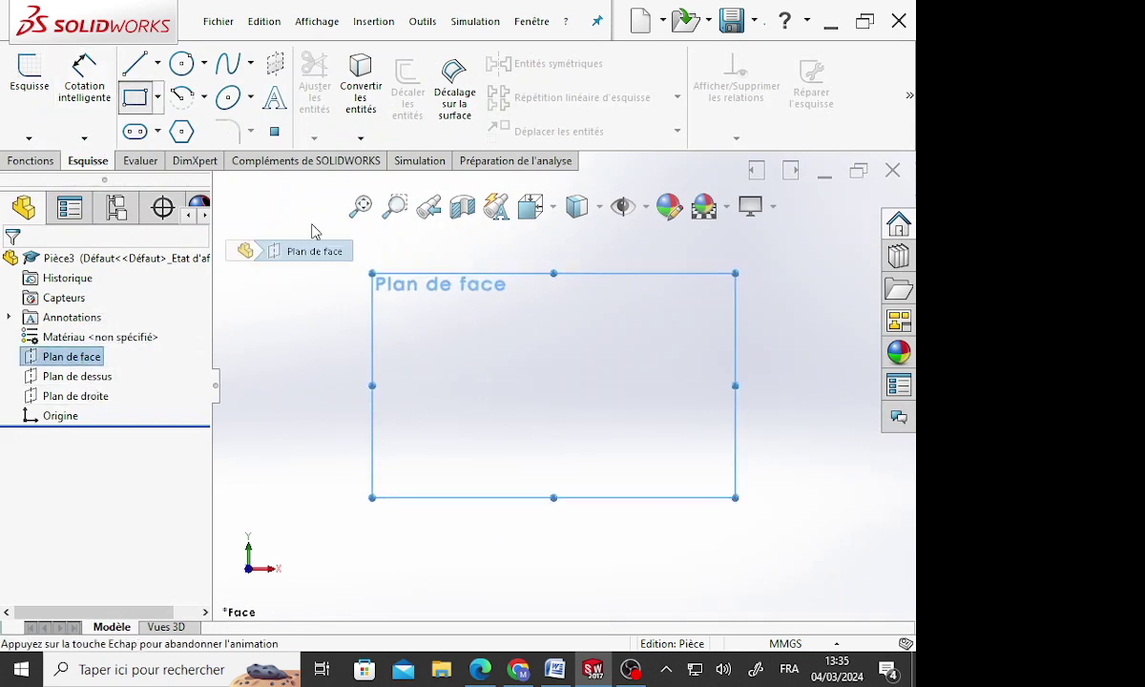
Draw a rectangle around the origin, width 82, with its top edge 12 above the origin
{"action": "left_click_drag", "start_coordinate": [458, 421], "coordinate": [668, 334]}
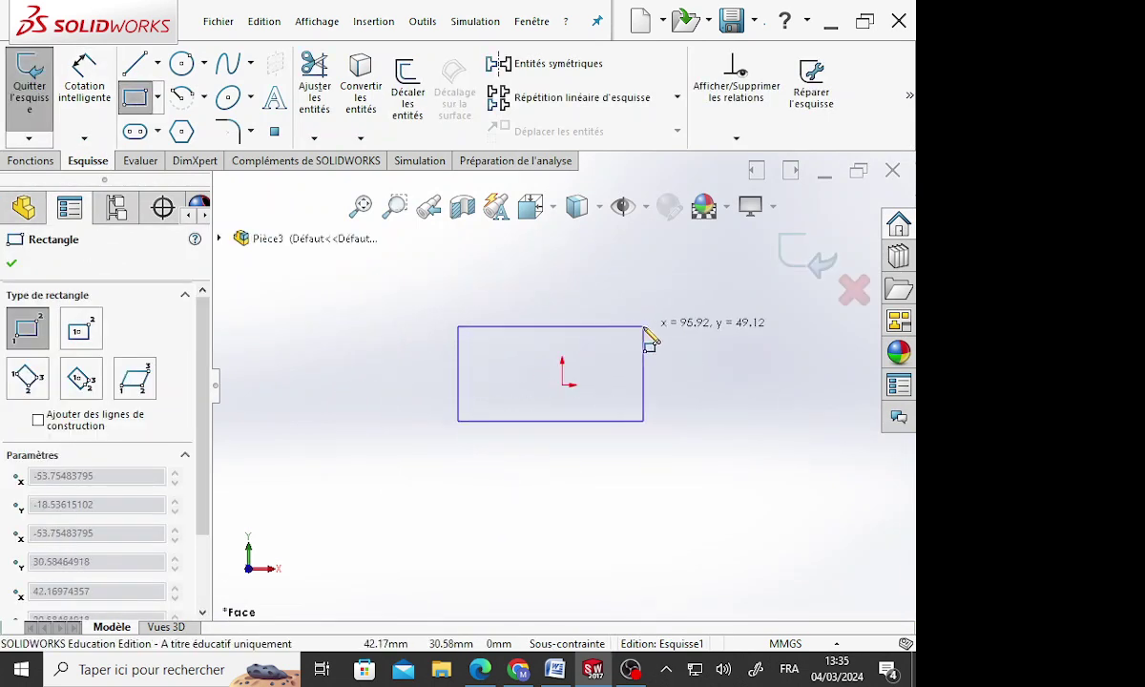
{"action": "left_click", "coordinate": [84, 86]}
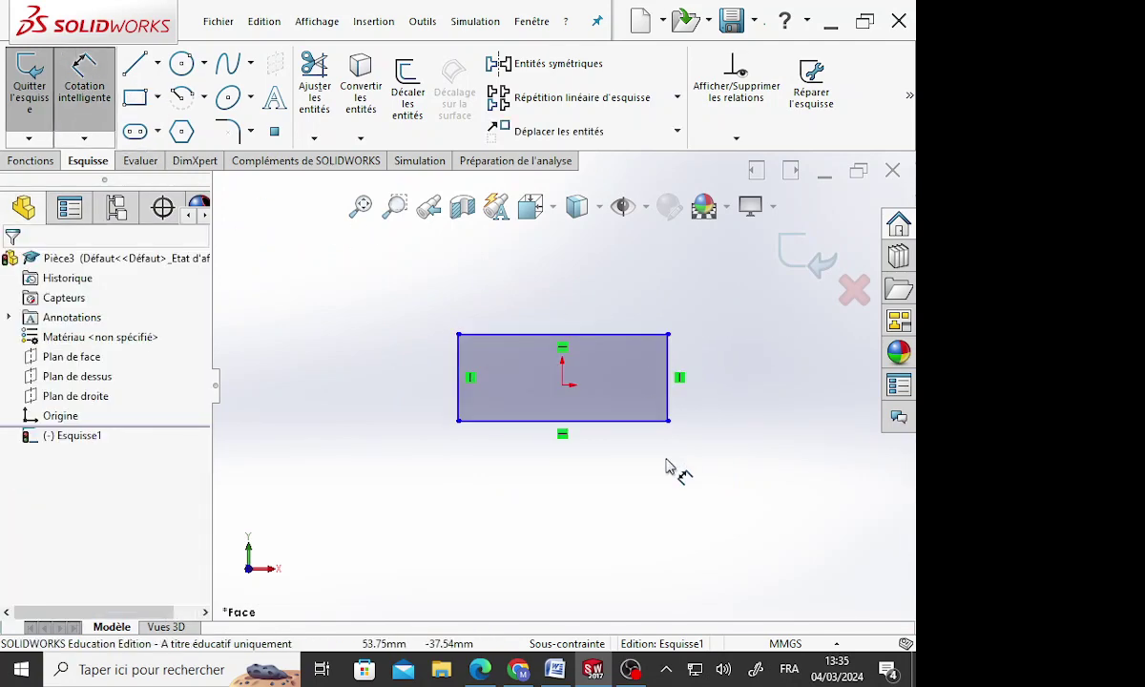
{"action": "left_click", "coordinate": [601, 421]}
{"action": "left_click", "coordinate": [633, 489]}
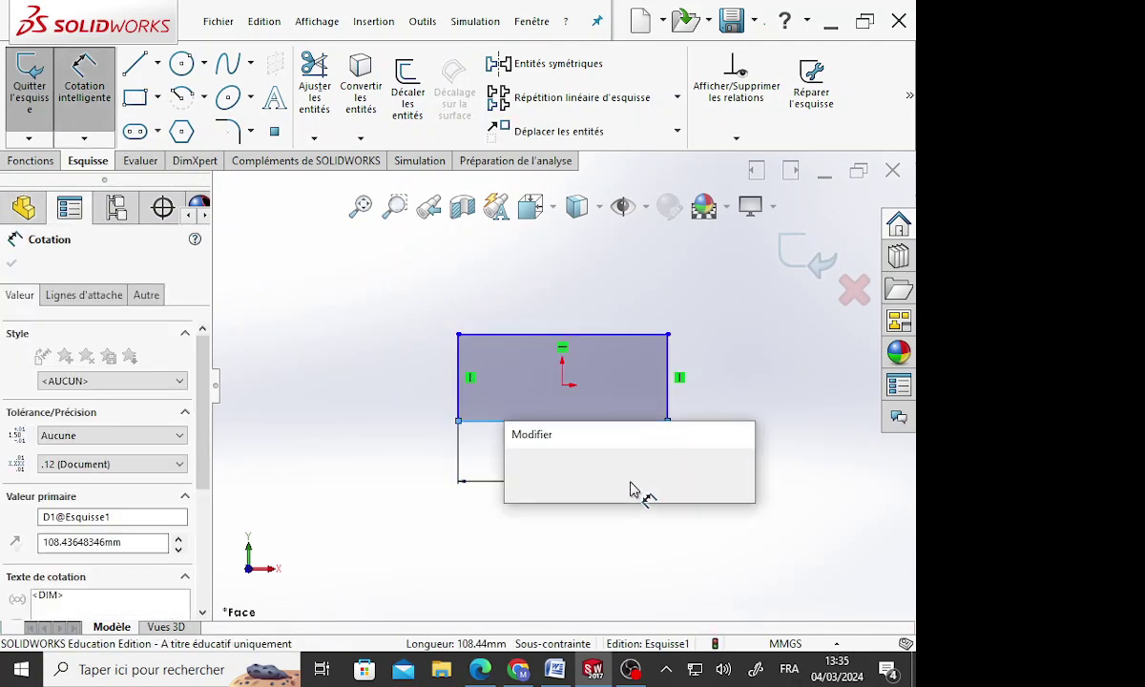
{"action": "type", "text": "82"}
{"action": "key", "text": "Return"}
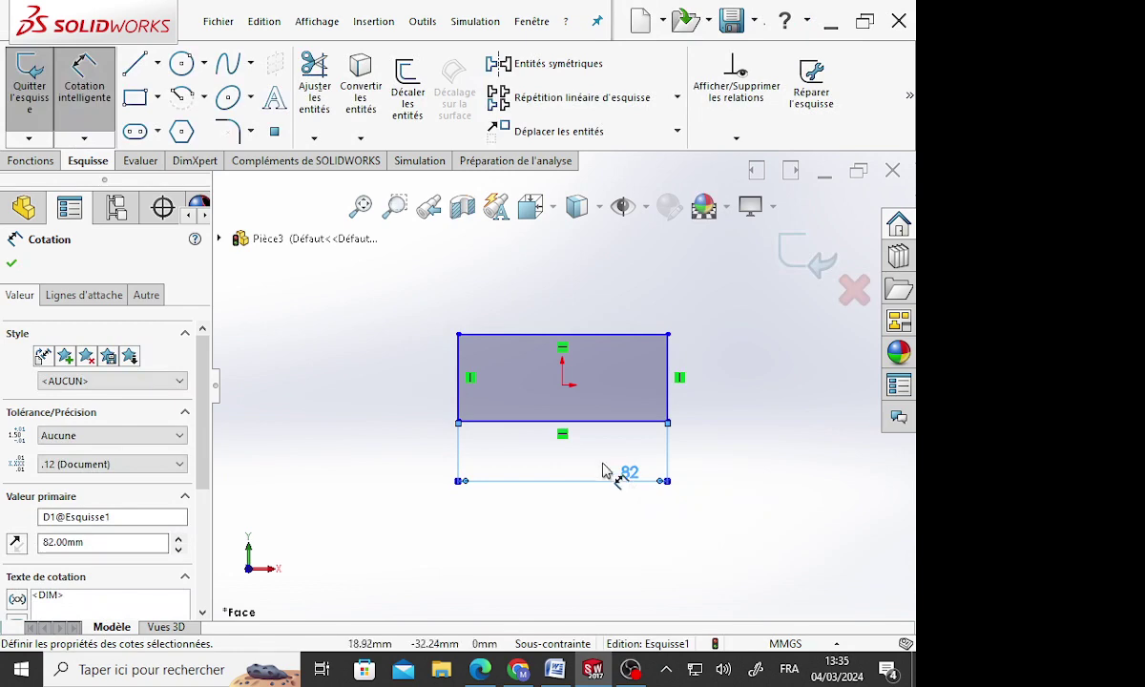
{"action": "left_click", "coordinate": [572, 340]}
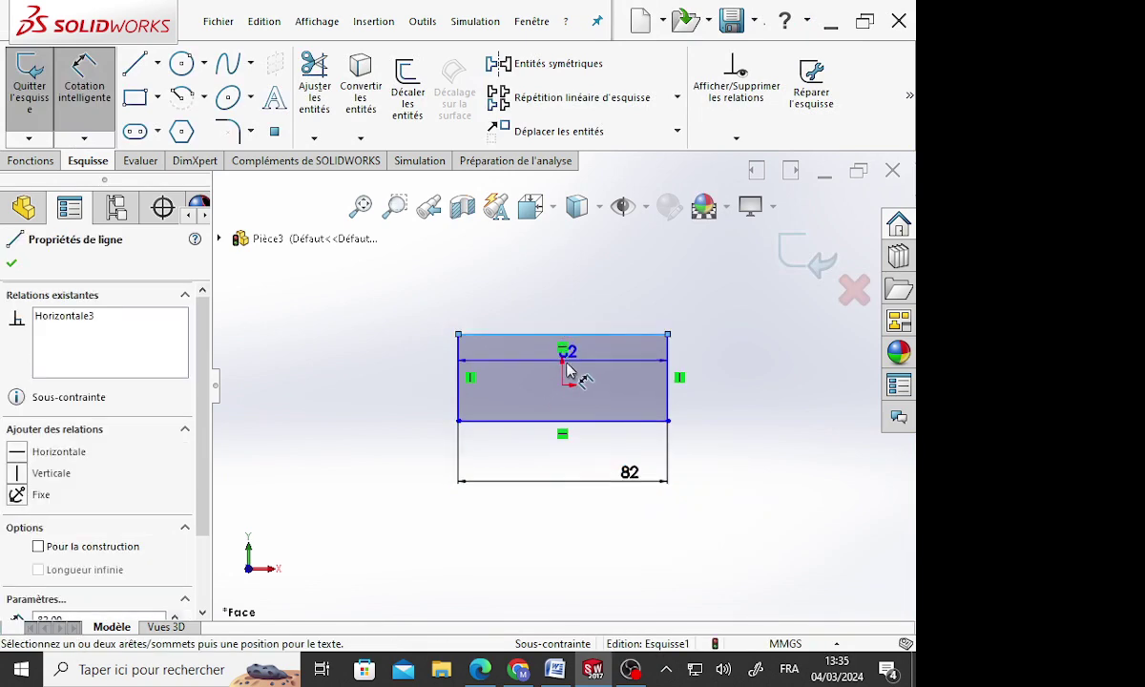
{"action": "left_click", "coordinate": [563, 385]}
{"action": "left_click", "coordinate": [430, 376]}
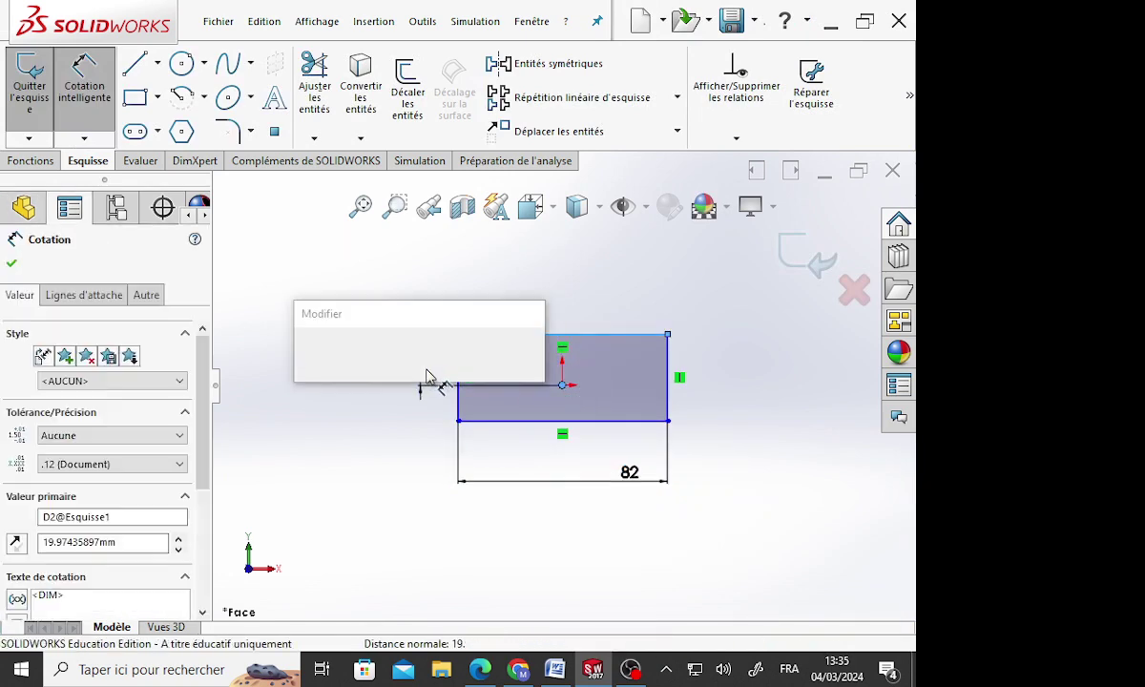
{"action": "type", "text": "12"}
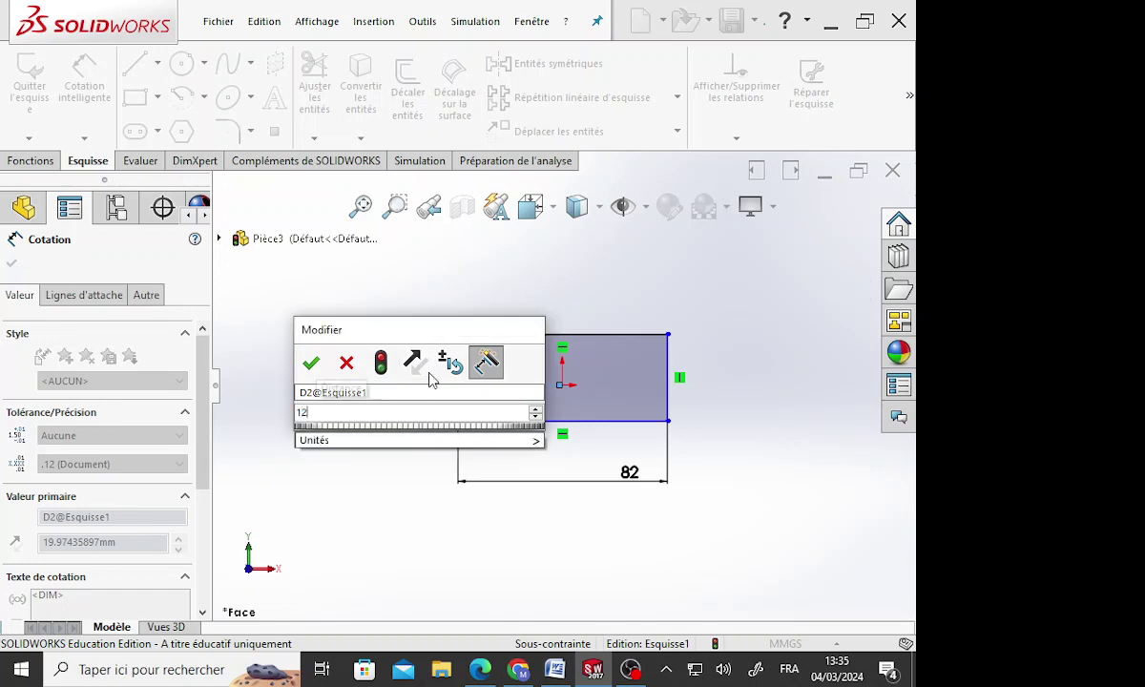
{"action": "key", "text": "Return"}
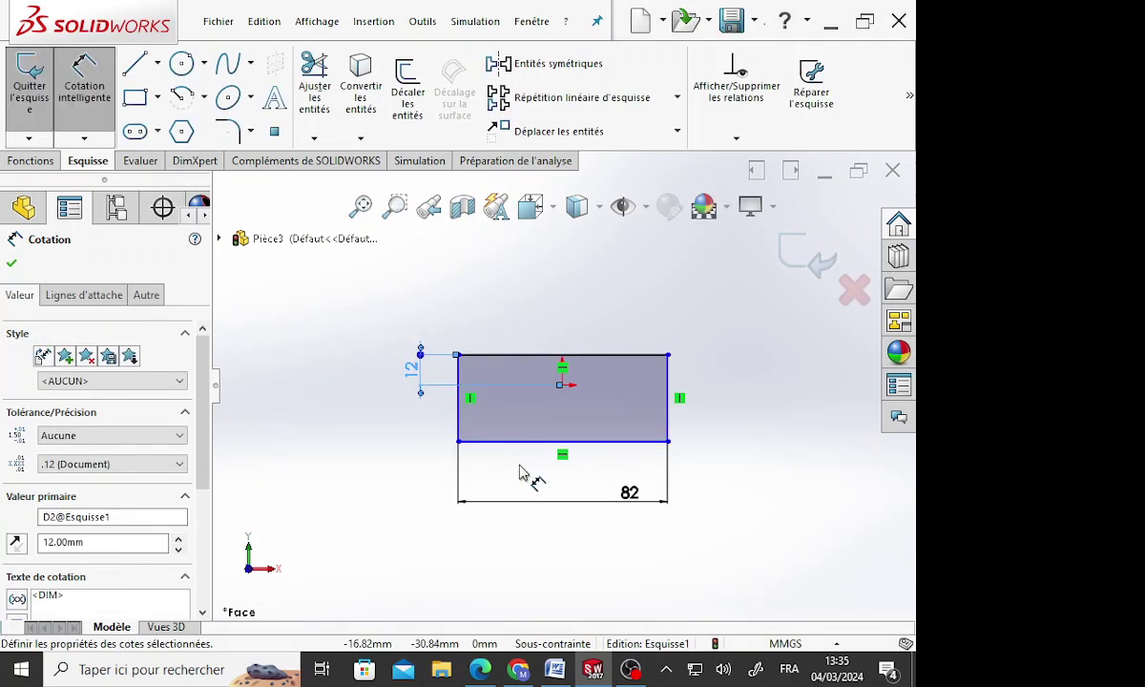
Set the rectangle's height to 45 by entering 20+13+12
{"action": "left_click", "coordinate": [459, 406]}
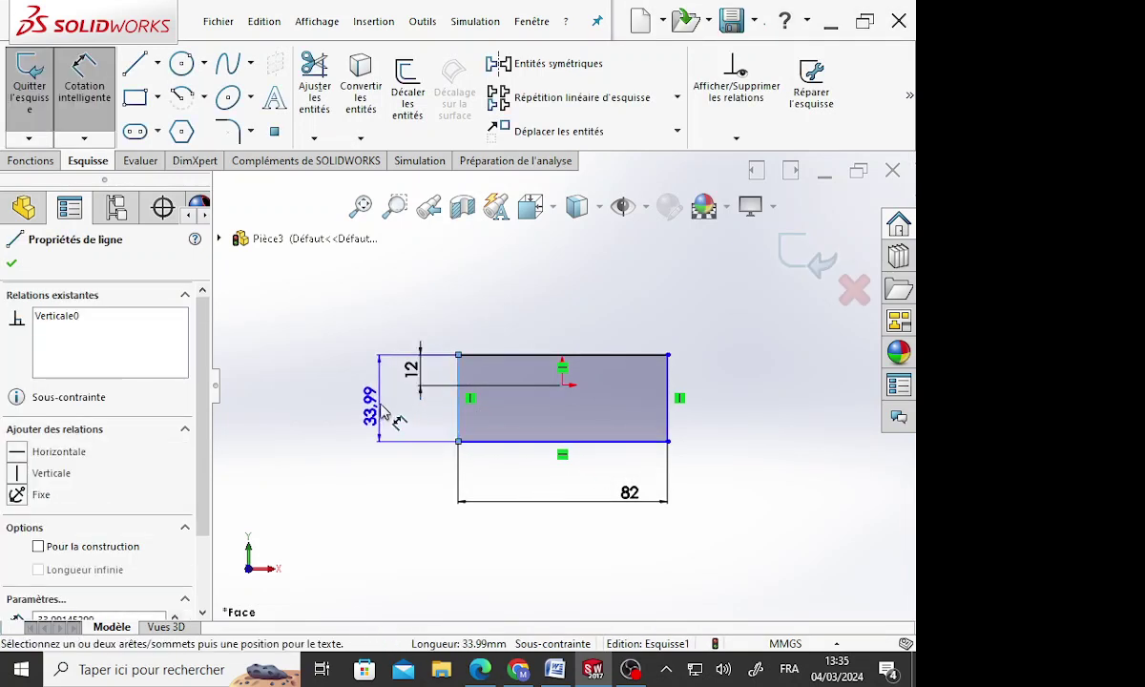
{"action": "left_click", "coordinate": [384, 410]}
{"action": "type", "text": "45"}
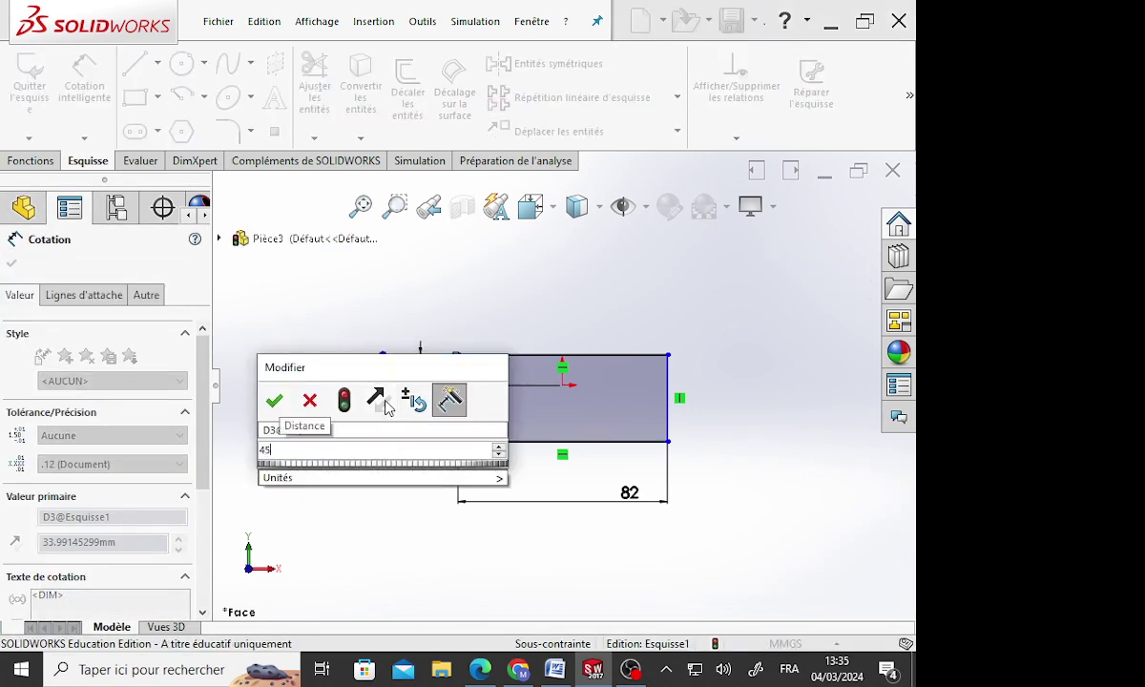
{"action": "key", "text": "BackSpace"}
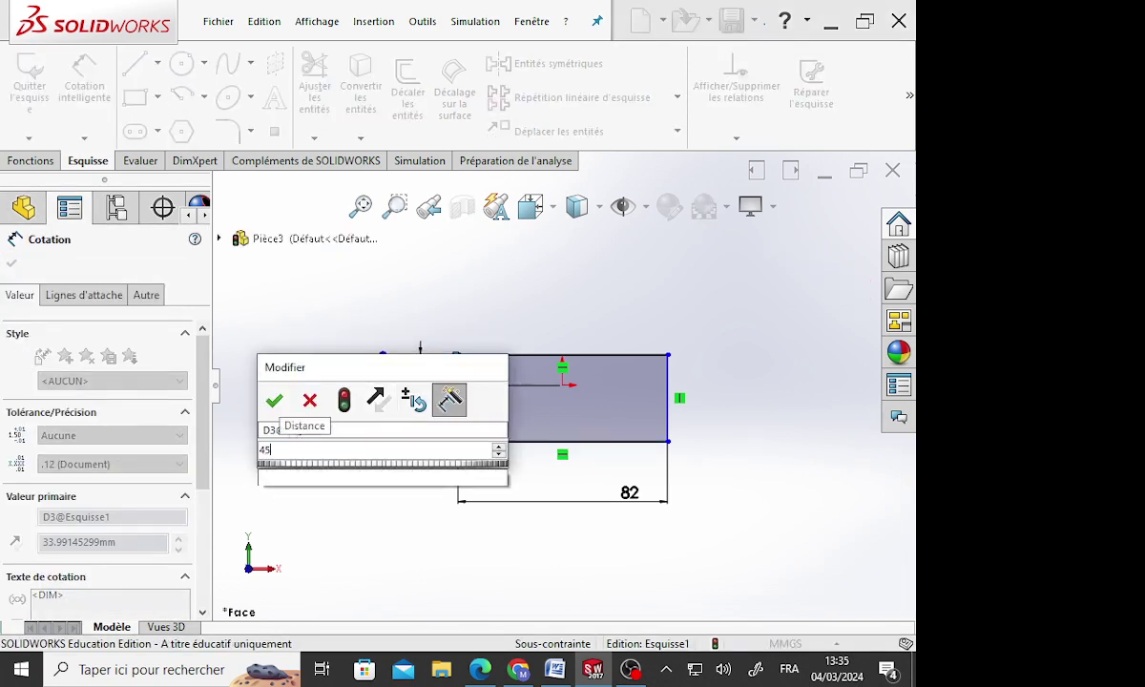
{"action": "key", "text": "BackSpace"}
{"action": "type", "text": "20"}
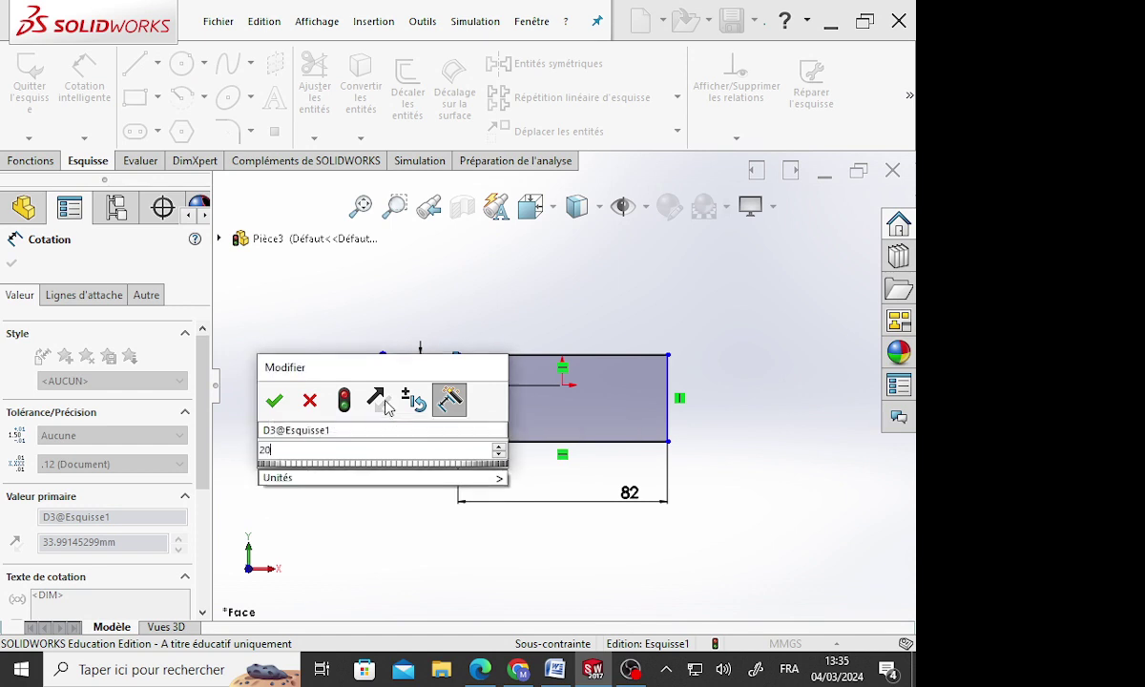
{"action": "type", "text": "+13+1"}
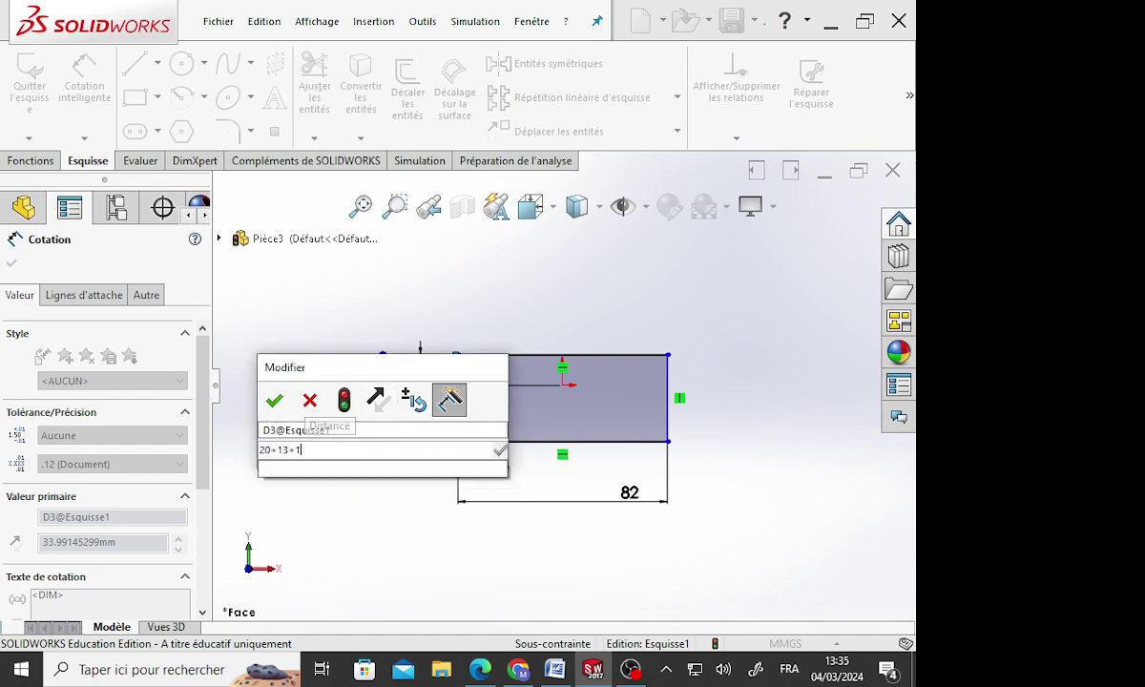
{"action": "type", "text": "2"}
{"action": "key", "text": "Return"}
Dimension the origin to the right edge as 82/2, giving 41
{"action": "left_click", "coordinate": [305, 386]}
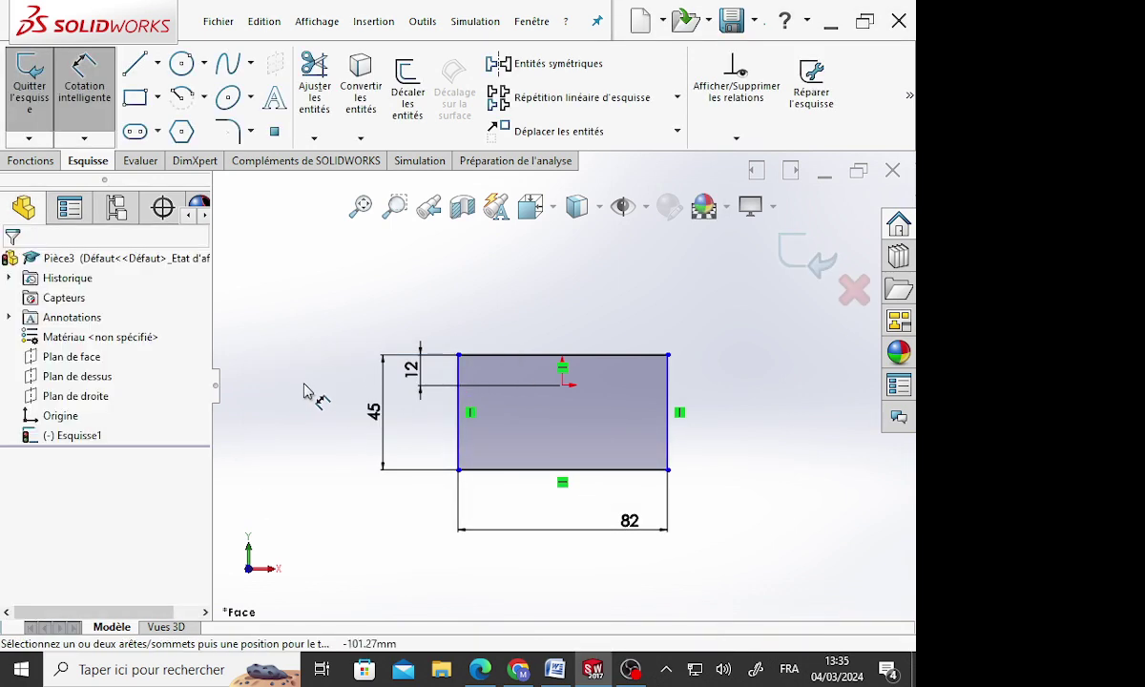
{"action": "scroll", "coordinate": [587, 426], "scroll_direction": "down", "scroll_amount": 2}
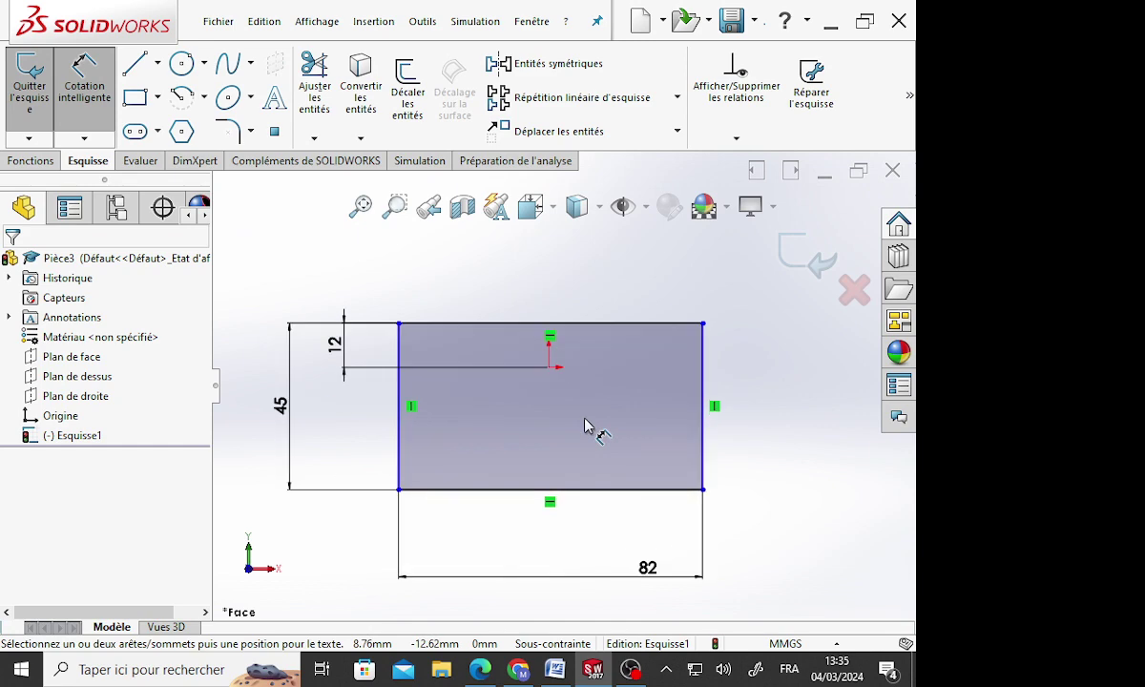
{"action": "left_click", "coordinate": [550, 367]}
{"action": "left_click", "coordinate": [707, 416]}
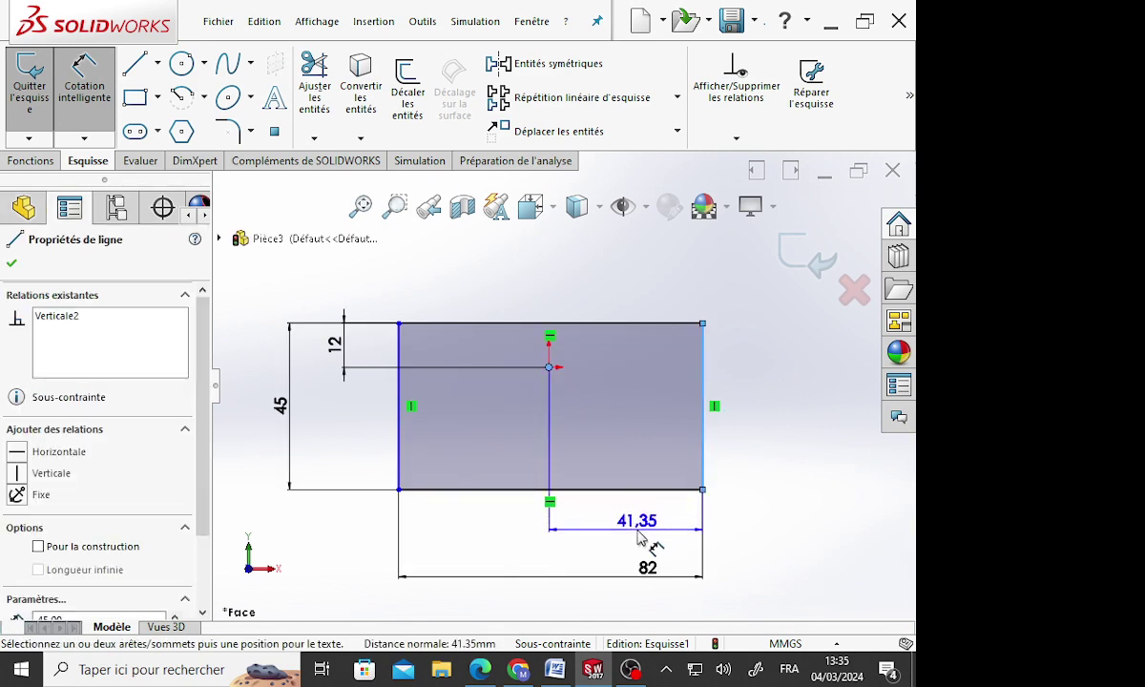
{"action": "left_click", "coordinate": [644, 542]}
{"action": "type", "text": "8"}
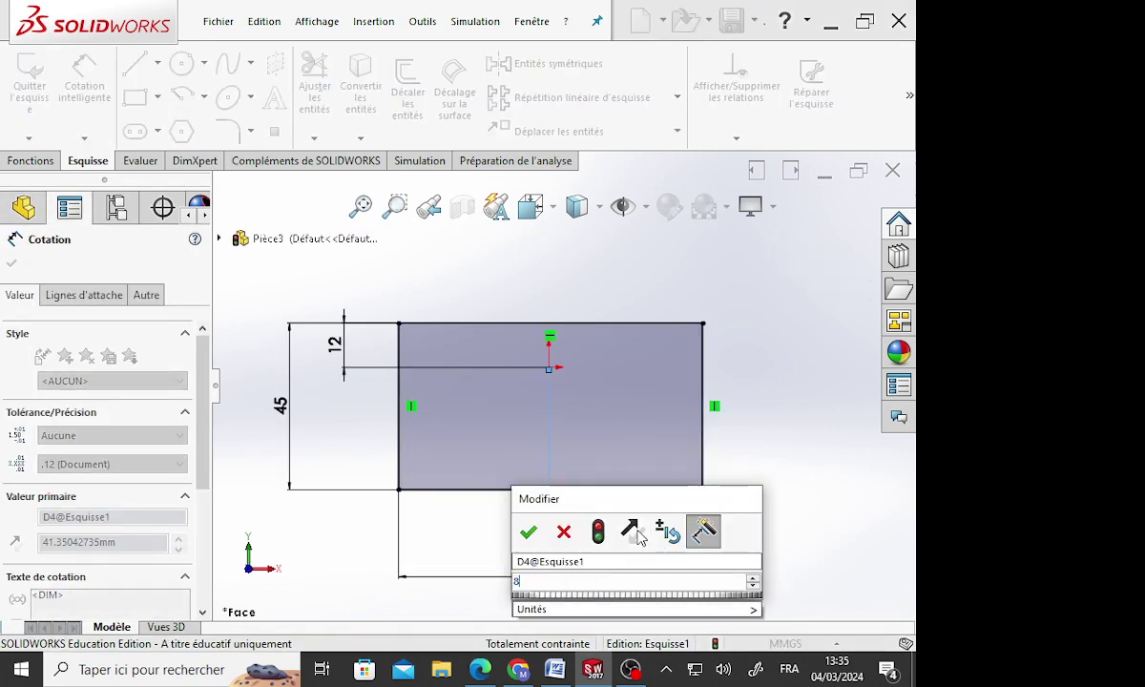
{"action": "type", "text": "2/2"}
{"action": "key", "text": "Return"}
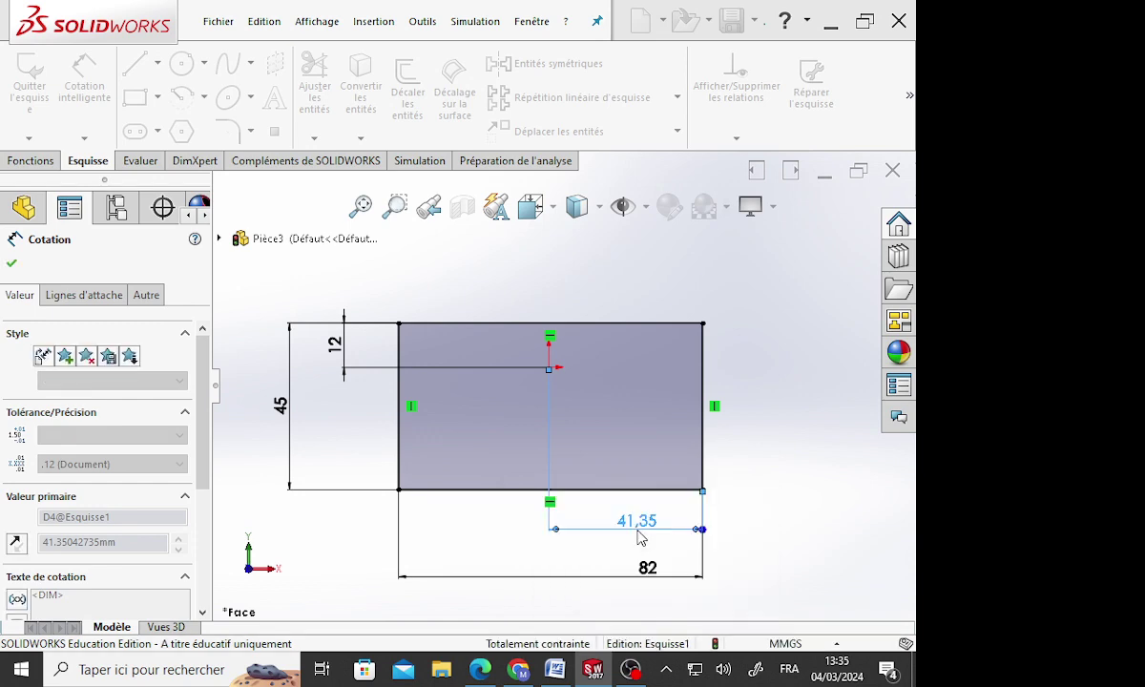
{"action": "key", "text": "Escape"}
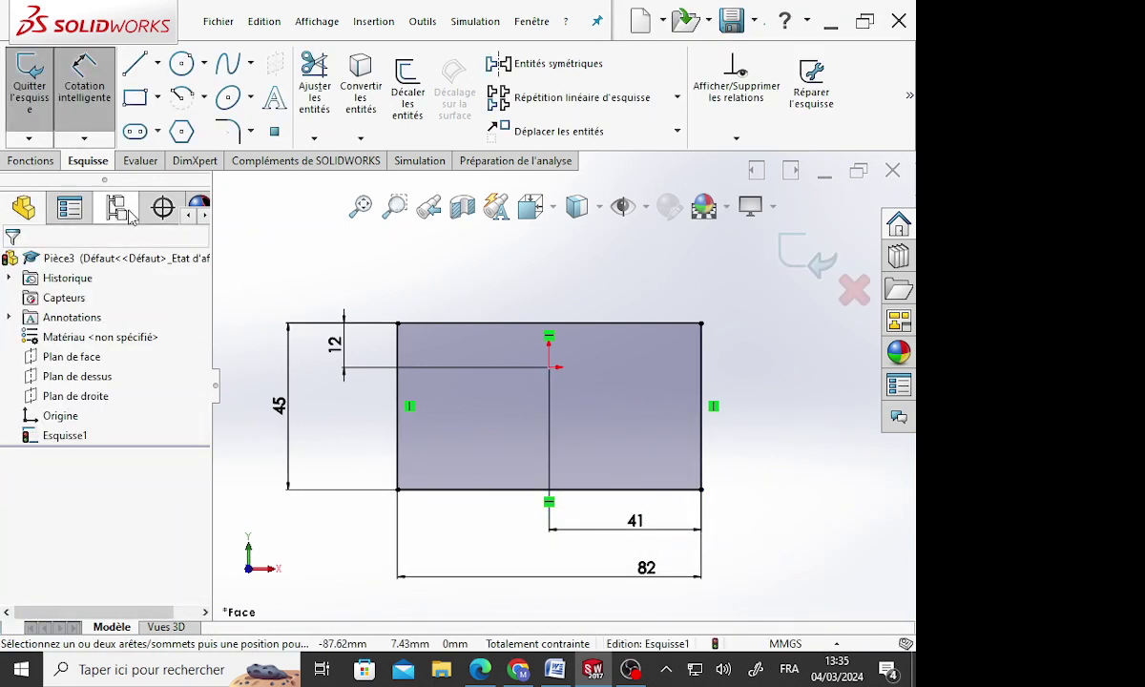
{"action": "left_click", "coordinate": [24, 162]}
Extrude the rectangle sketch 40 mm into a solid block
{"action": "left_click", "coordinate": [40, 86]}
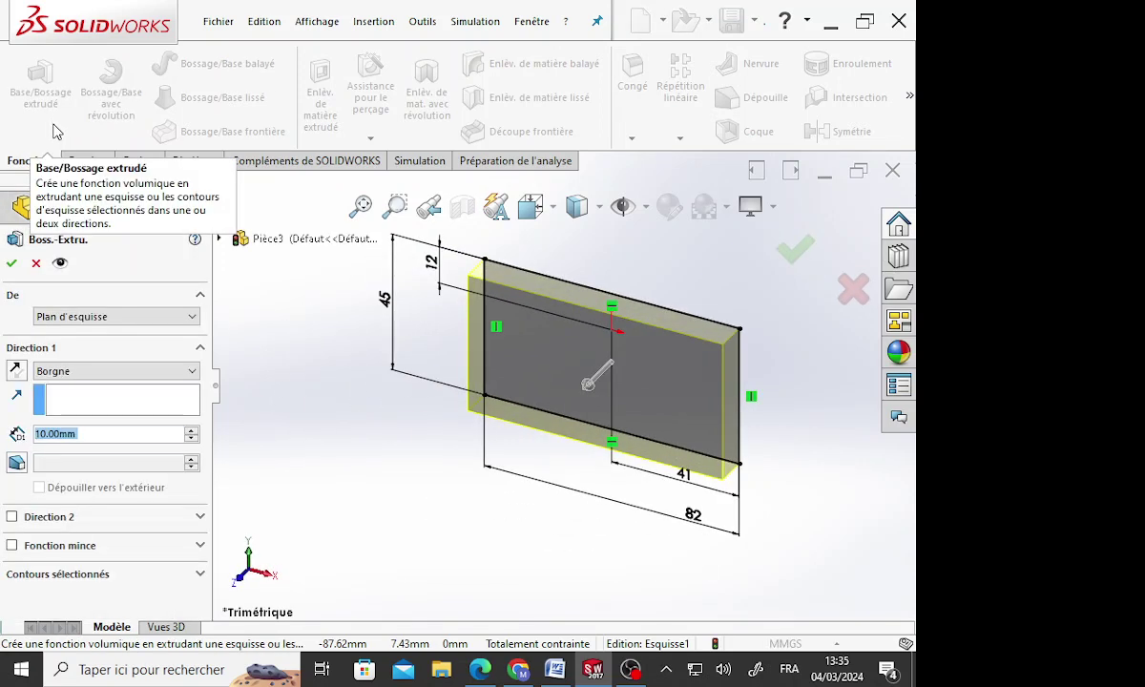
{"action": "type", "text": "4"}
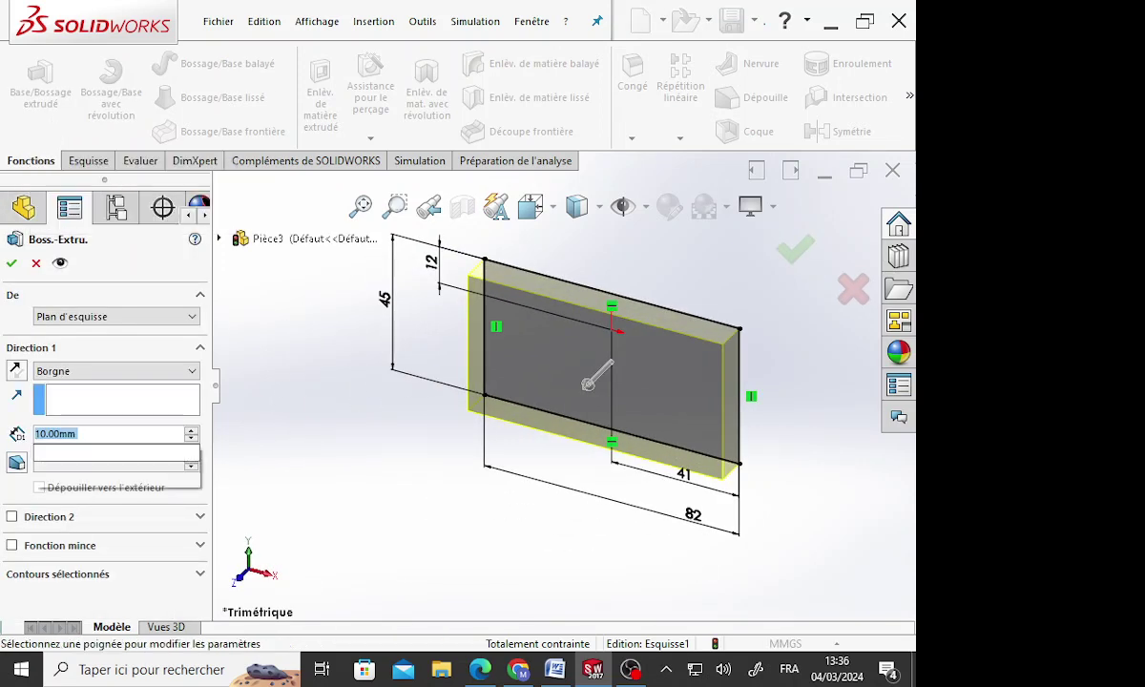
{"action": "type", "text": "0"}
{"action": "mouse_move", "coordinate": [67, 452]}
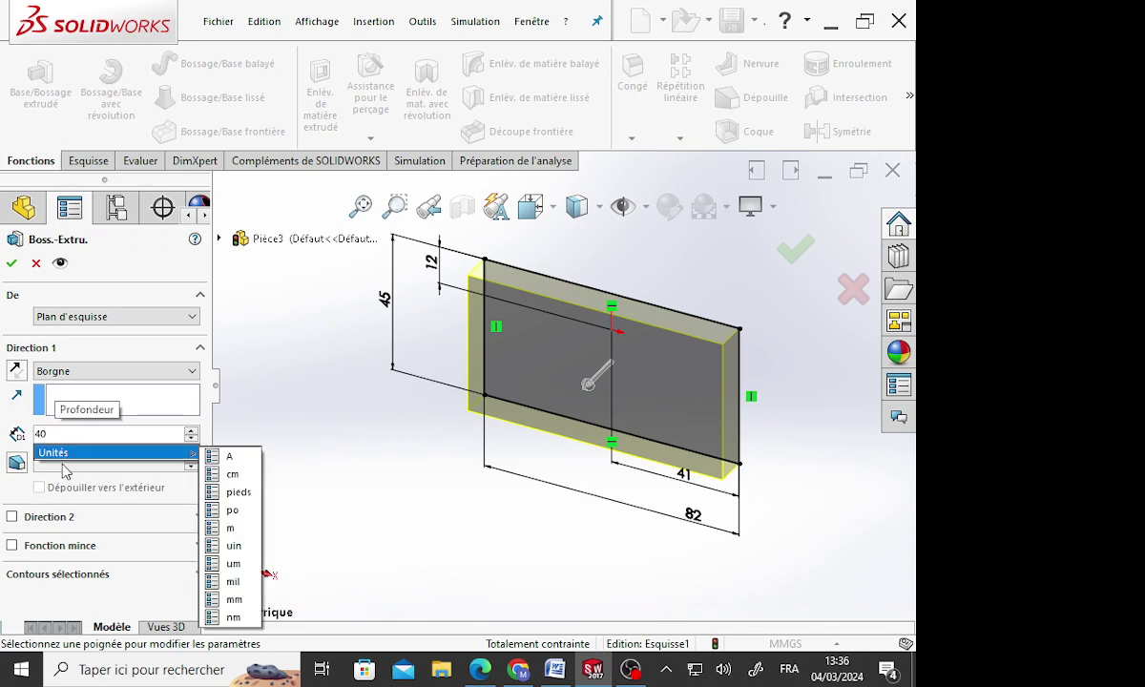
{"action": "left_click", "coordinate": [14, 267]}
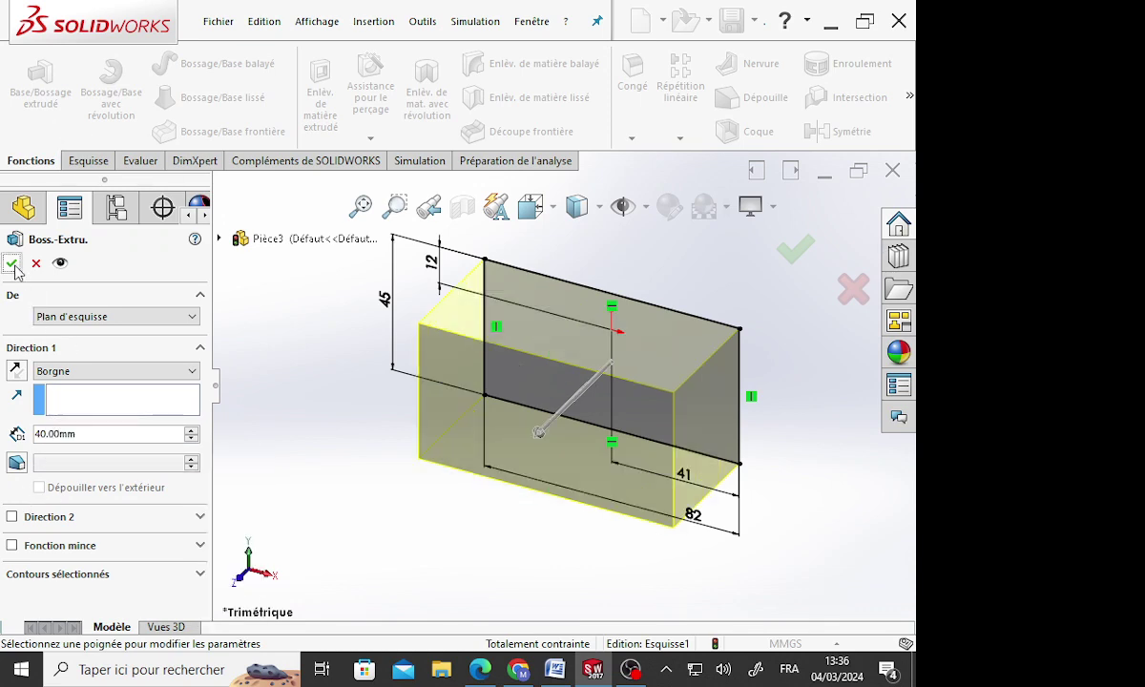
{"action": "left_click", "coordinate": [13, 266]}
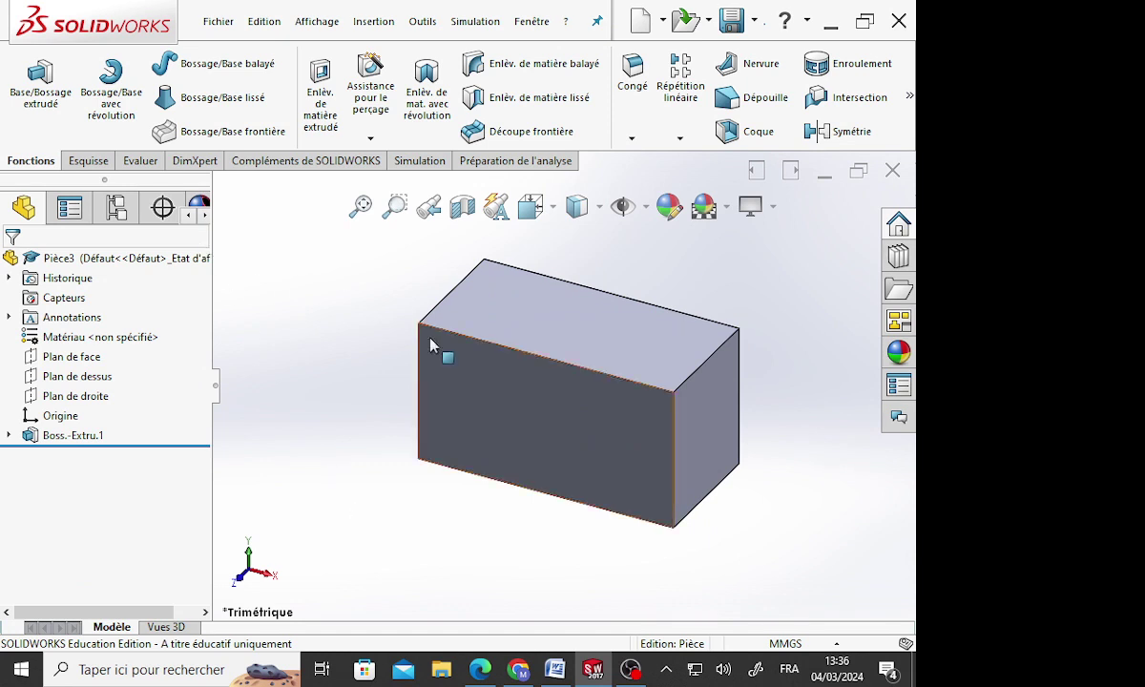
Rename the Boss-Extru.1 feature to 'Bloc à usiner'
{"action": "left_click", "coordinate": [534, 408]}
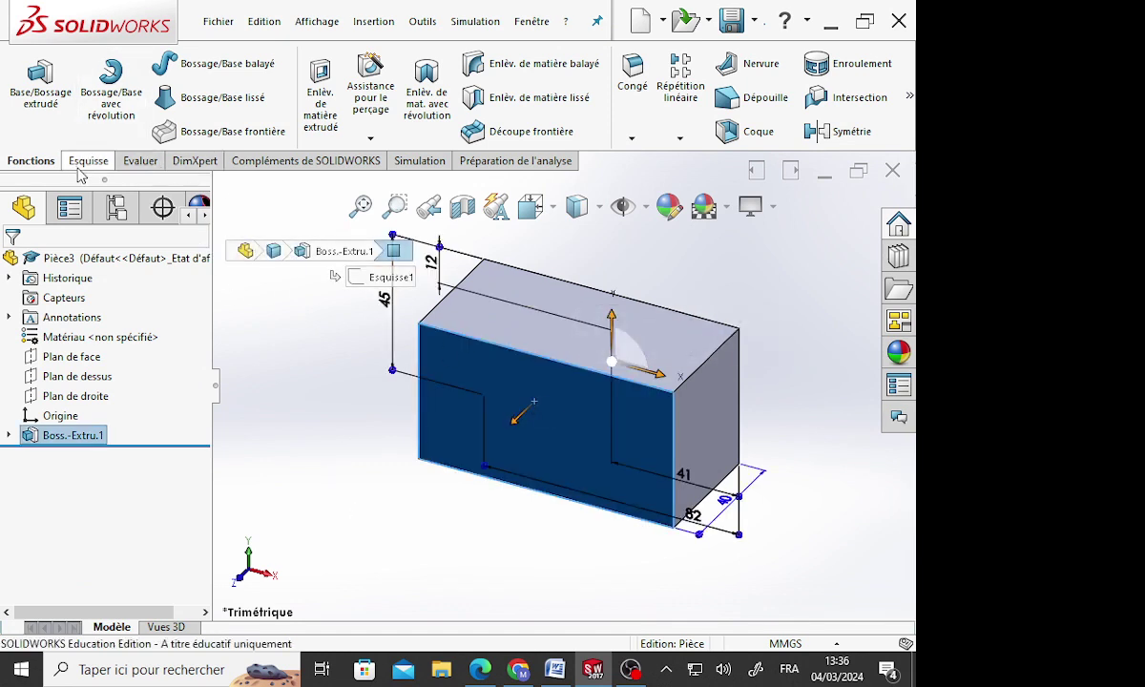
{"action": "left_click", "coordinate": [82, 437]}
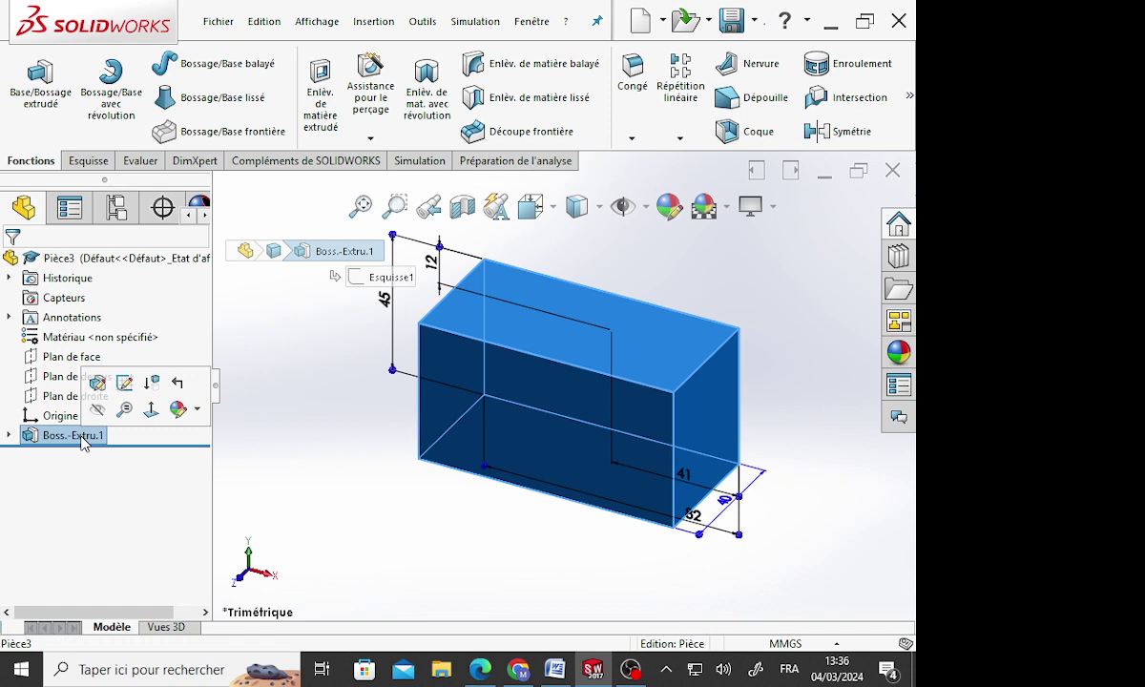
{"action": "left_click", "coordinate": [82, 439]}
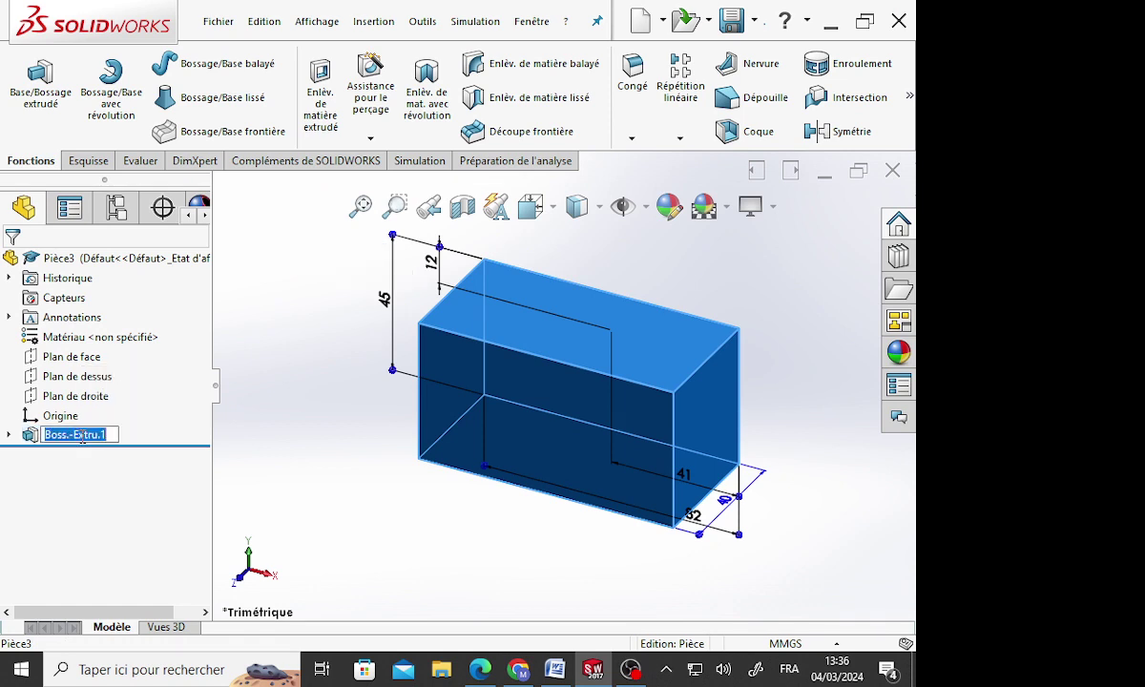
{"action": "type", "text": "Bloc à usiner"}
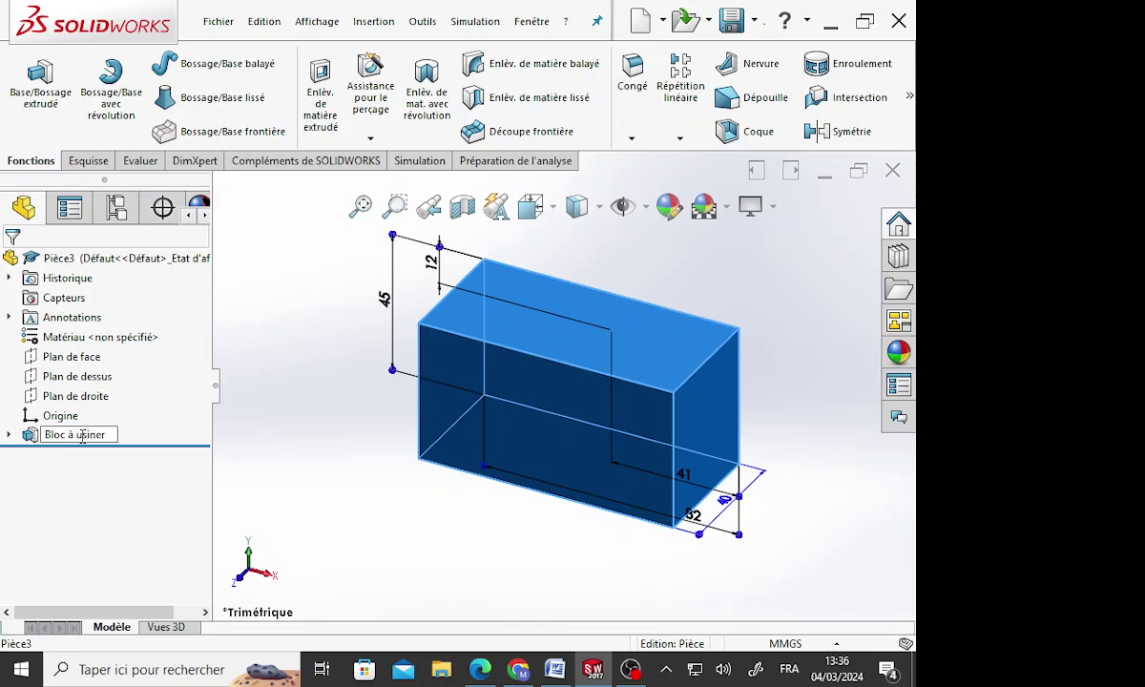
{"action": "left_click", "coordinate": [349, 544]}
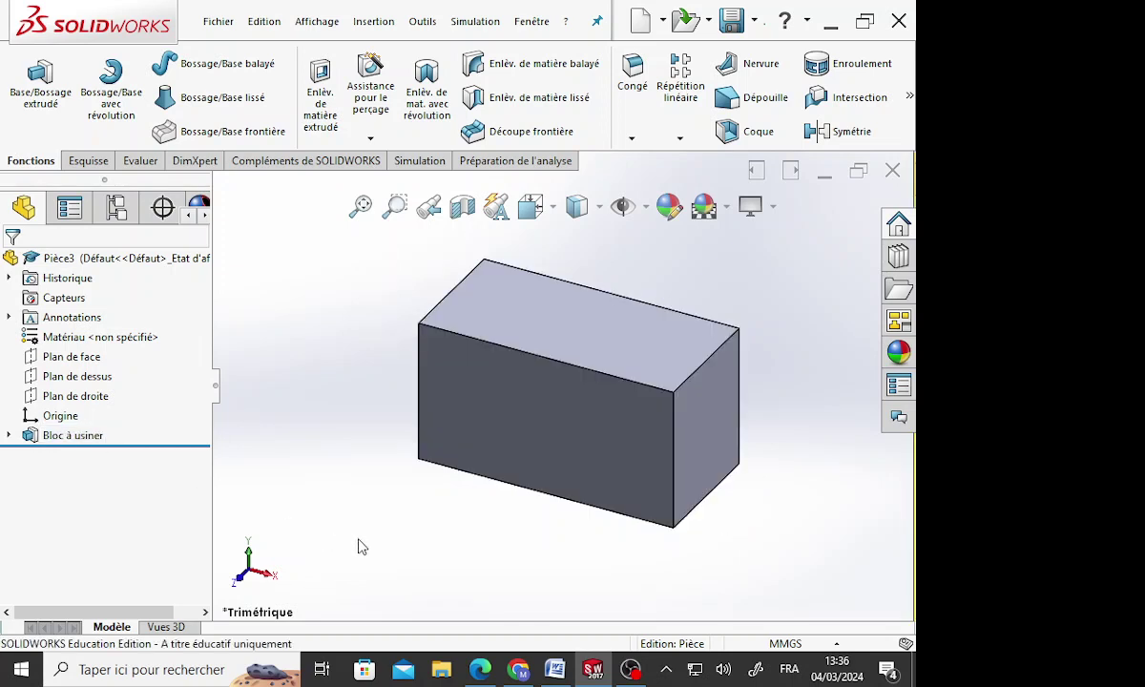
Sketch a Ø16 circle centred on the origin on the block's front face
{"action": "left_click", "coordinate": [601, 439]}
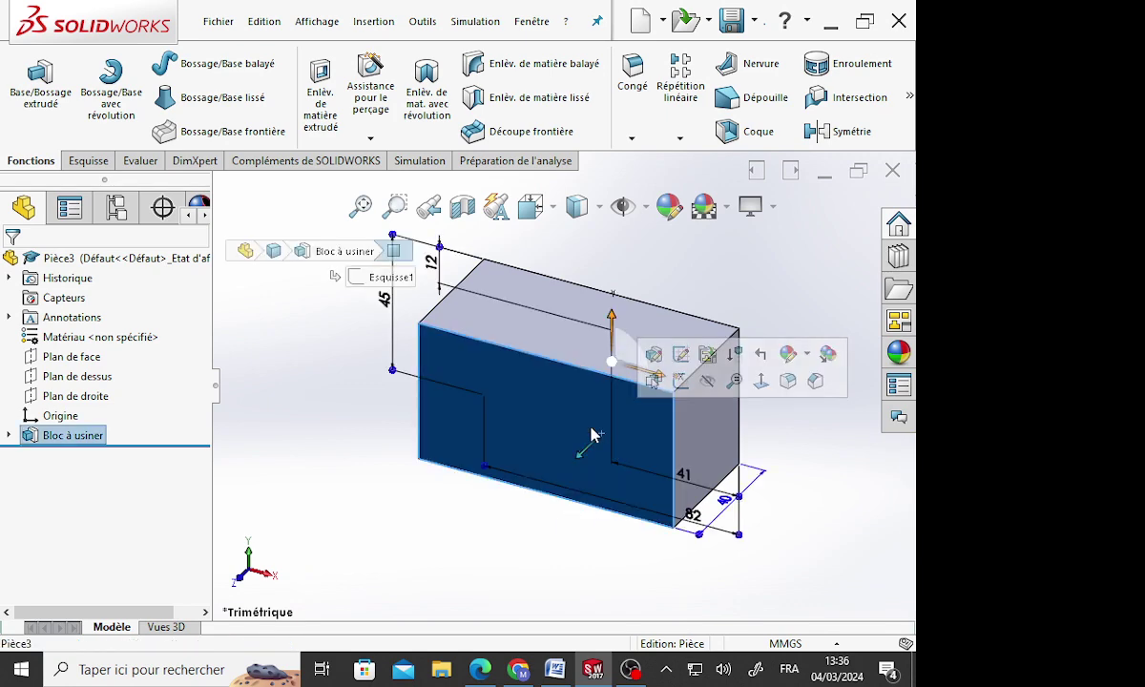
{"action": "left_click", "coordinate": [88, 160]}
{"action": "left_click", "coordinate": [181, 63]}
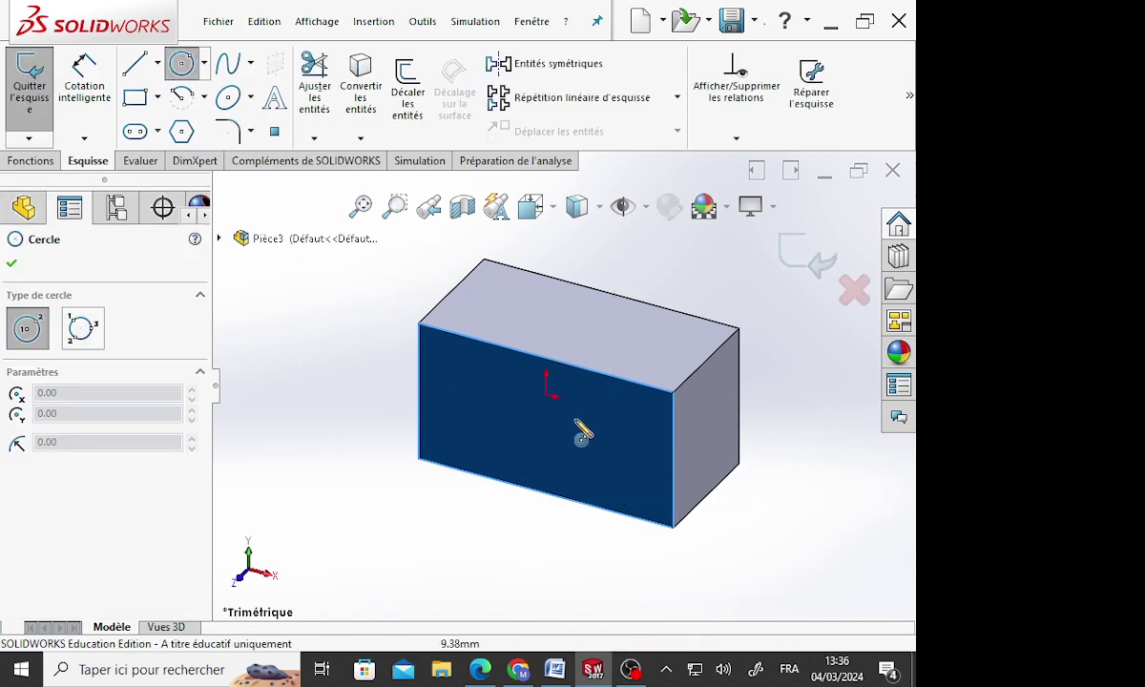
{"action": "left_click", "coordinate": [545, 394]}
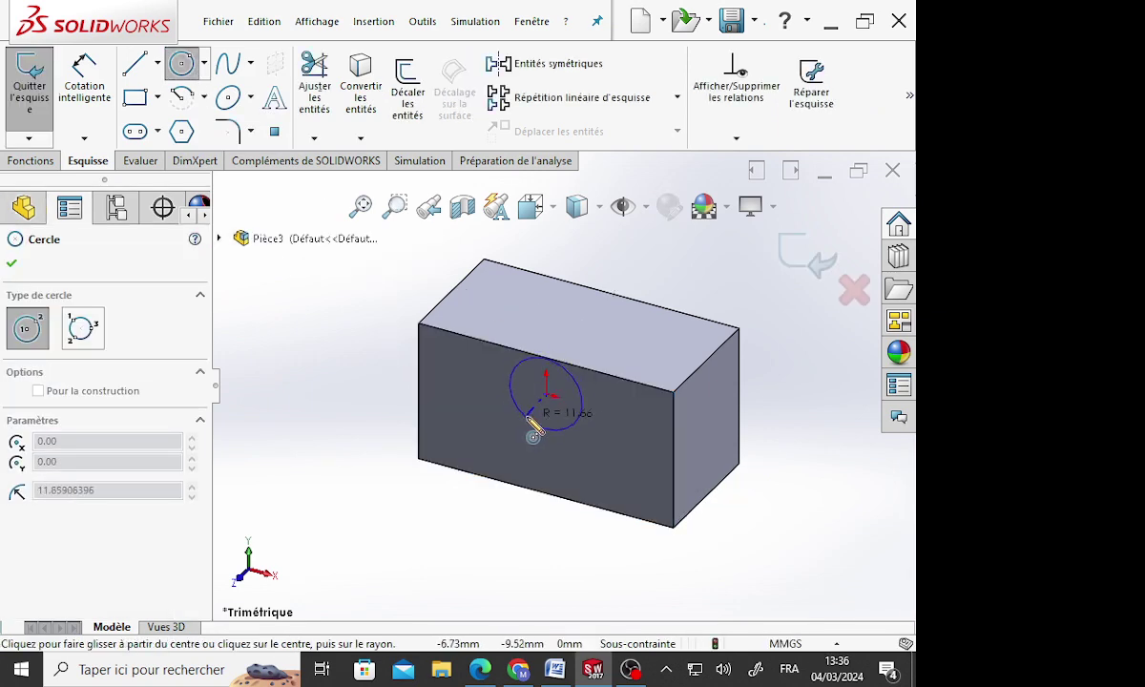
{"action": "left_click", "coordinate": [542, 425]}
{"action": "left_click", "coordinate": [96, 124]}
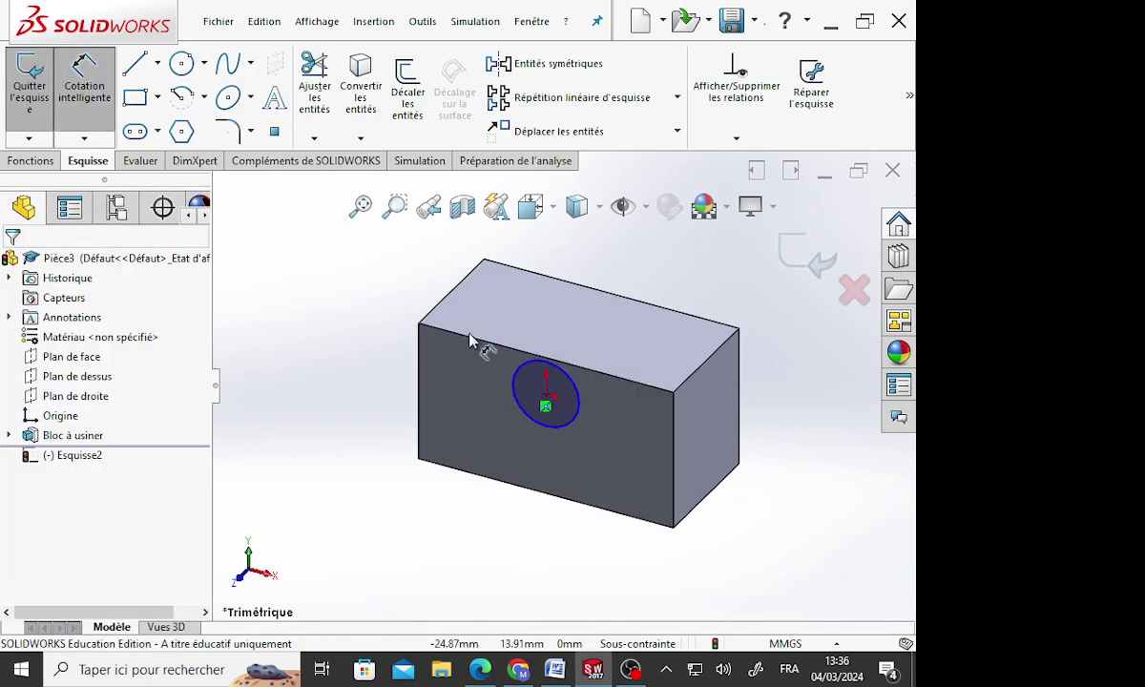
{"action": "left_click", "coordinate": [516, 401]}
{"action": "left_click", "coordinate": [386, 386]}
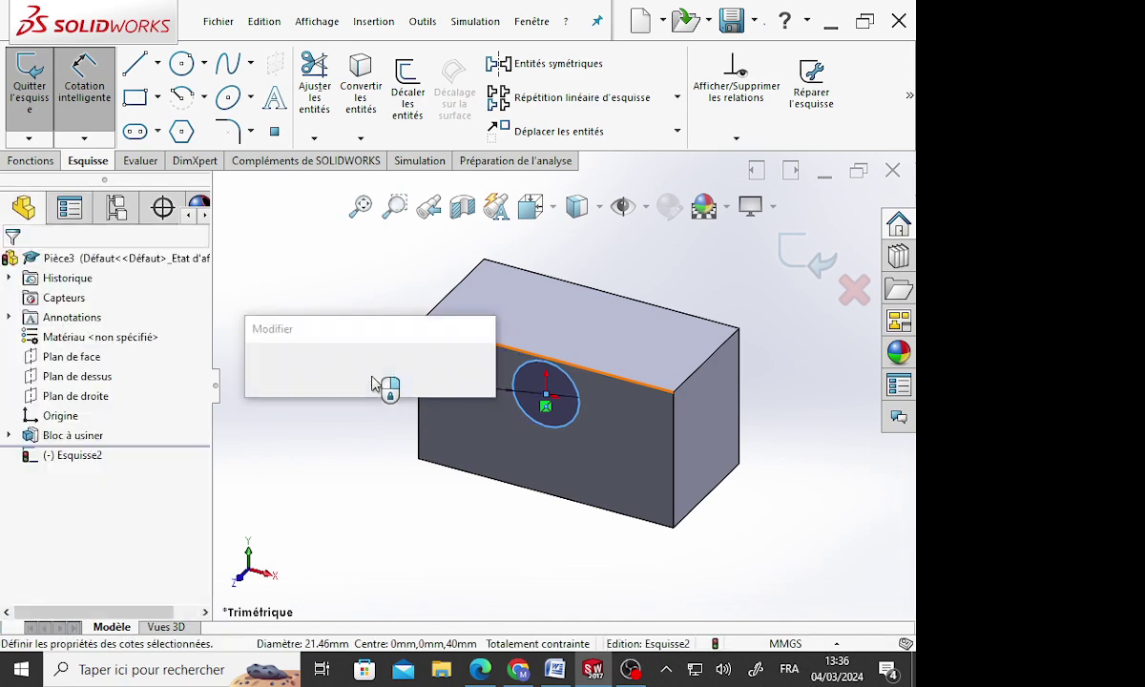
{"action": "type", "text": "16"}
{"action": "key", "text": "Return"}
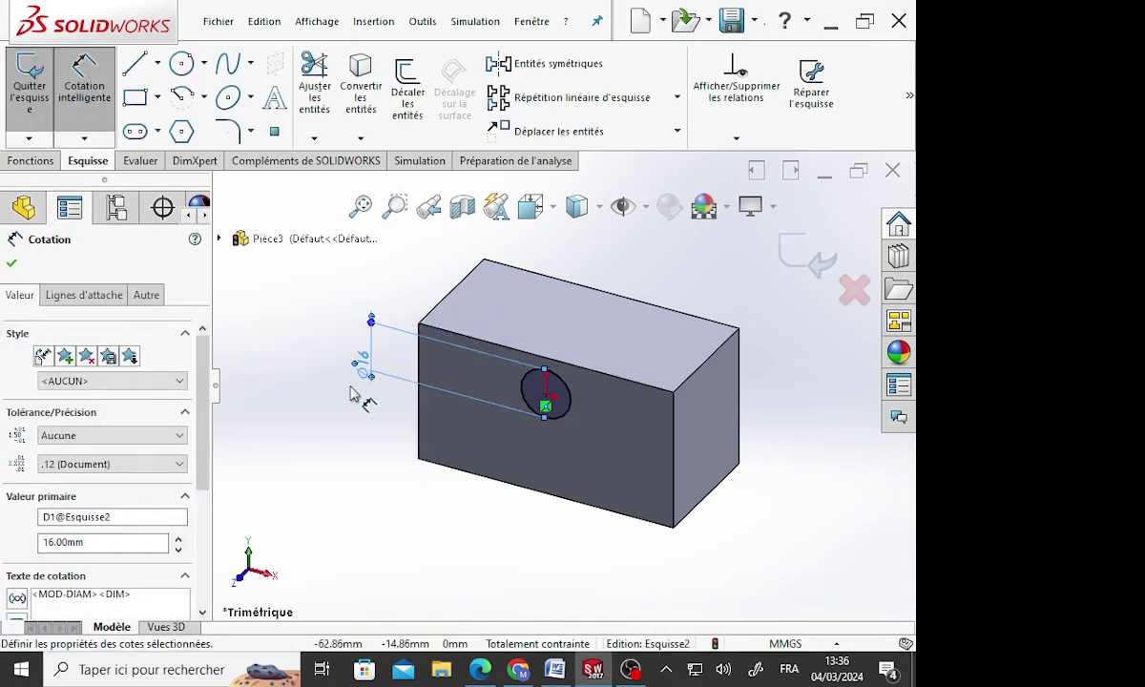
Cut the circle 4 mm deep into the front face
{"action": "left_click", "coordinate": [30, 160]}
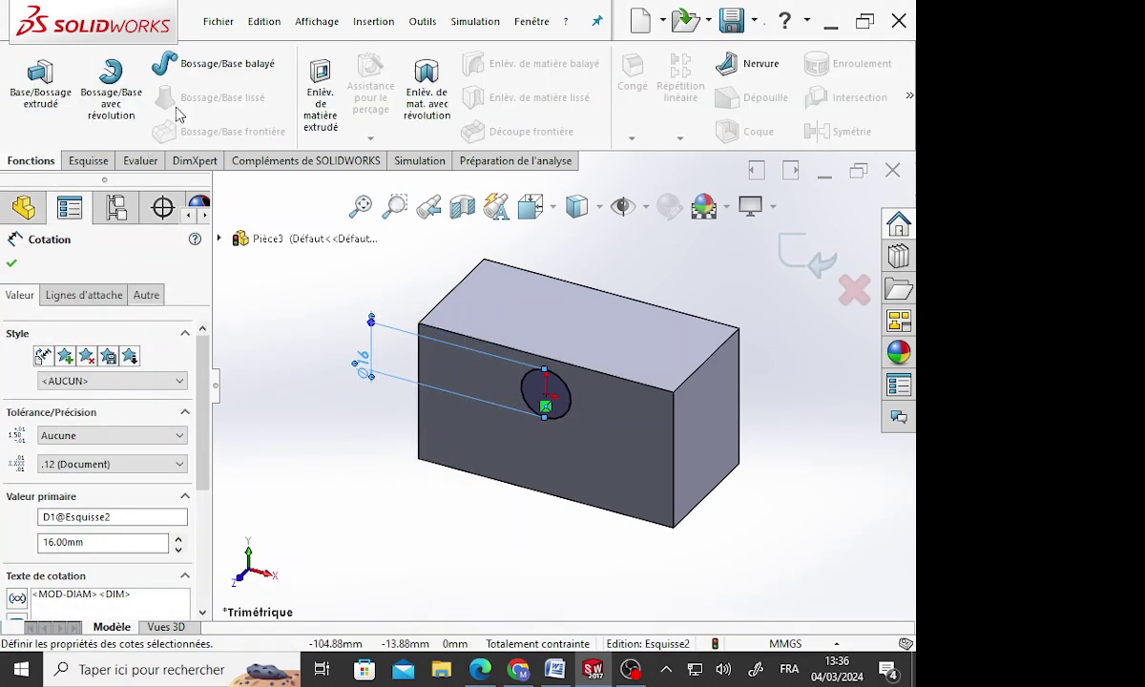
{"action": "left_click", "coordinate": [320, 91]}
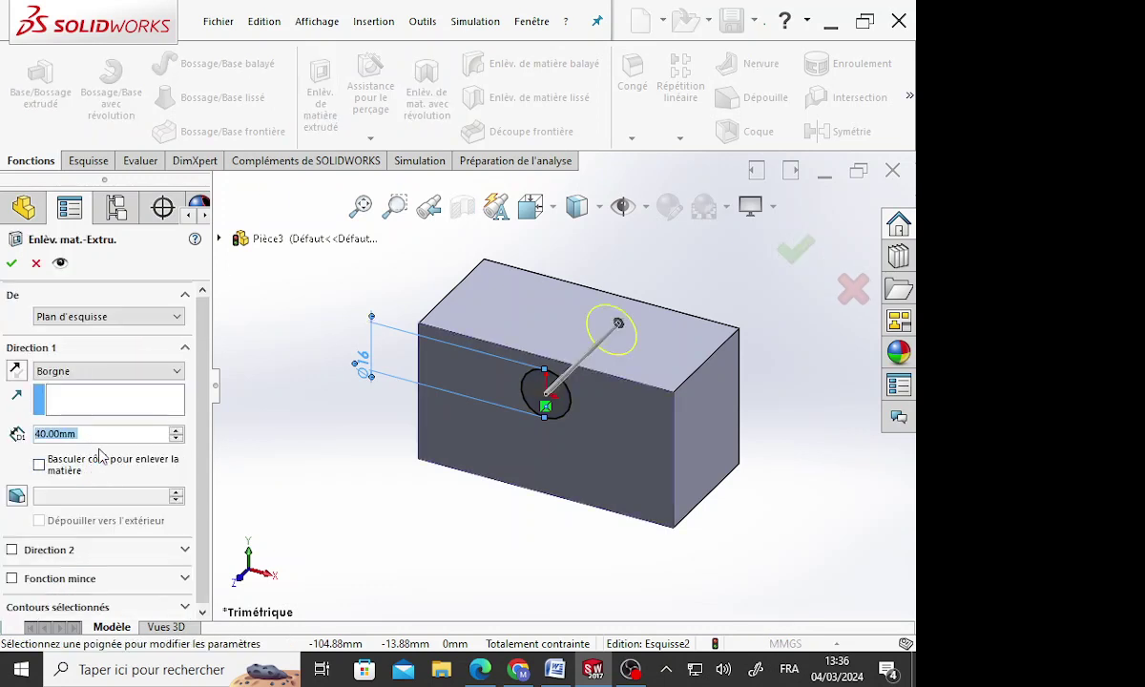
{"action": "type", "text": "41mm"}
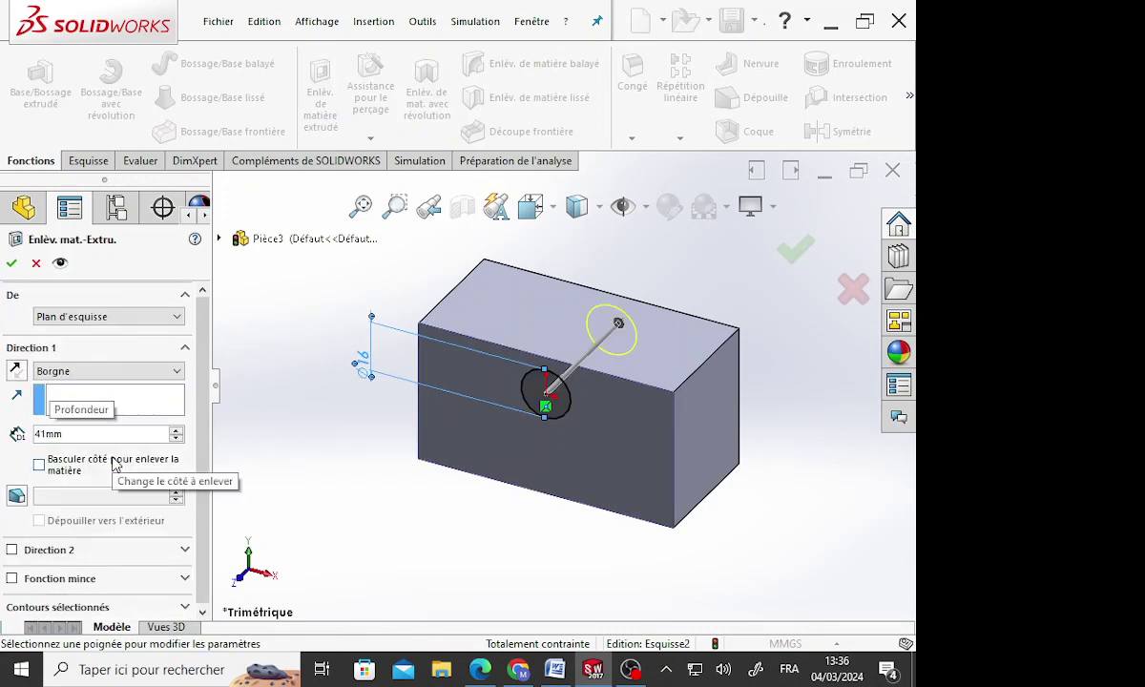
{"action": "key", "text": "BackSpace"}
{"action": "key", "text": "BackSpace"}
{"action": "key", "text": "BackSpace"}
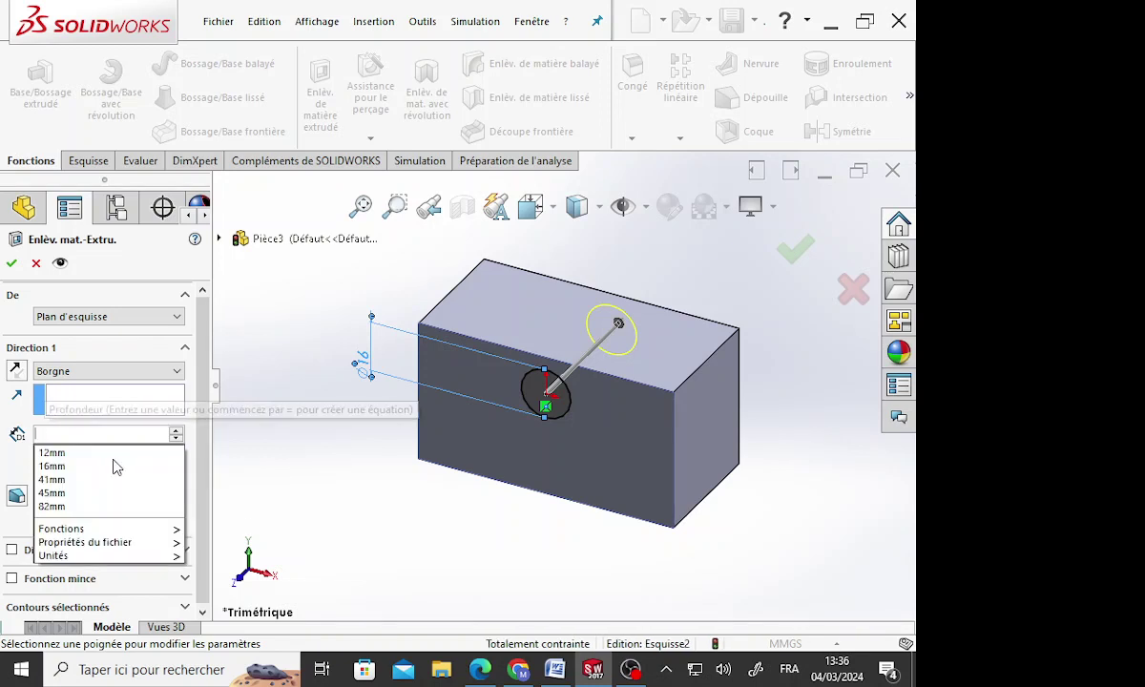
{"action": "type", "text": "4"}
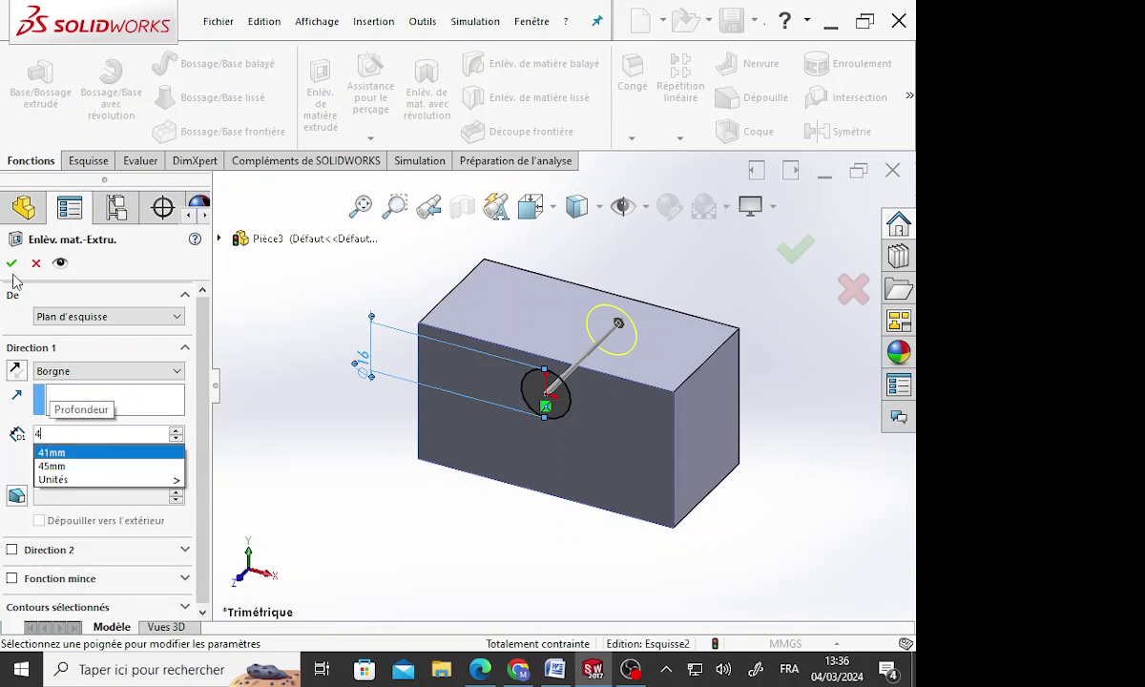
{"action": "left_click", "coordinate": [11, 264]}
{"action": "left_click", "coordinate": [12, 267]}
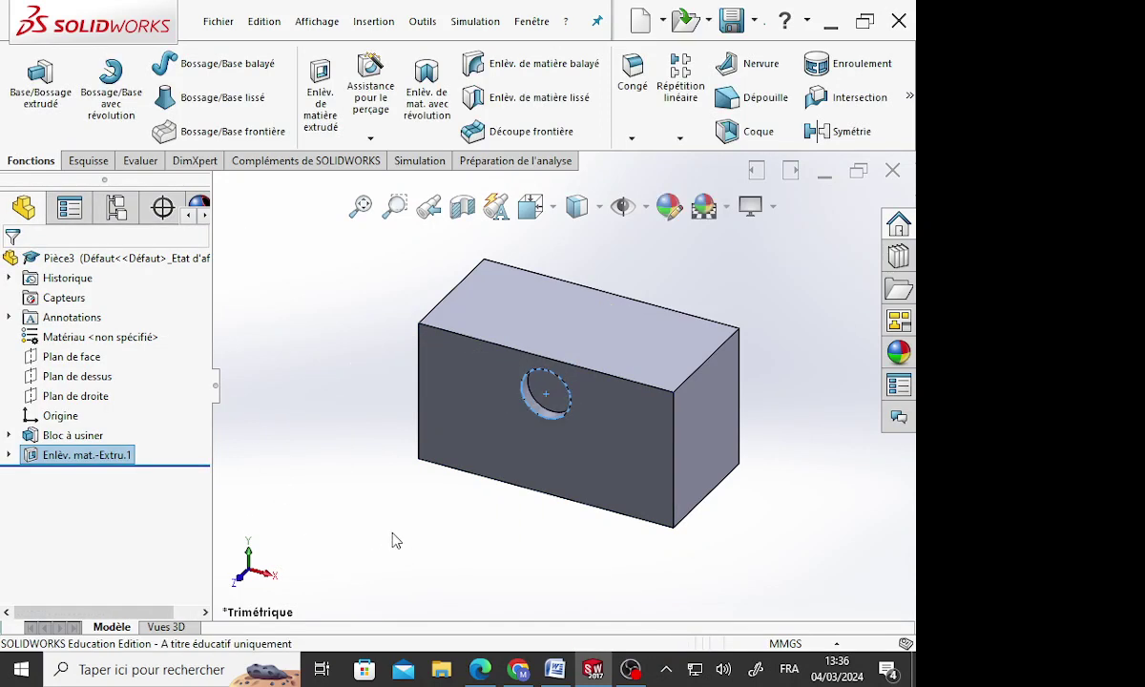
Start a new circle sketch on the floor of the recess
{"action": "scroll", "coordinate": [565, 420], "scroll_direction": "down", "scroll_amount": 3}
{"action": "left_click", "coordinate": [548, 392]}
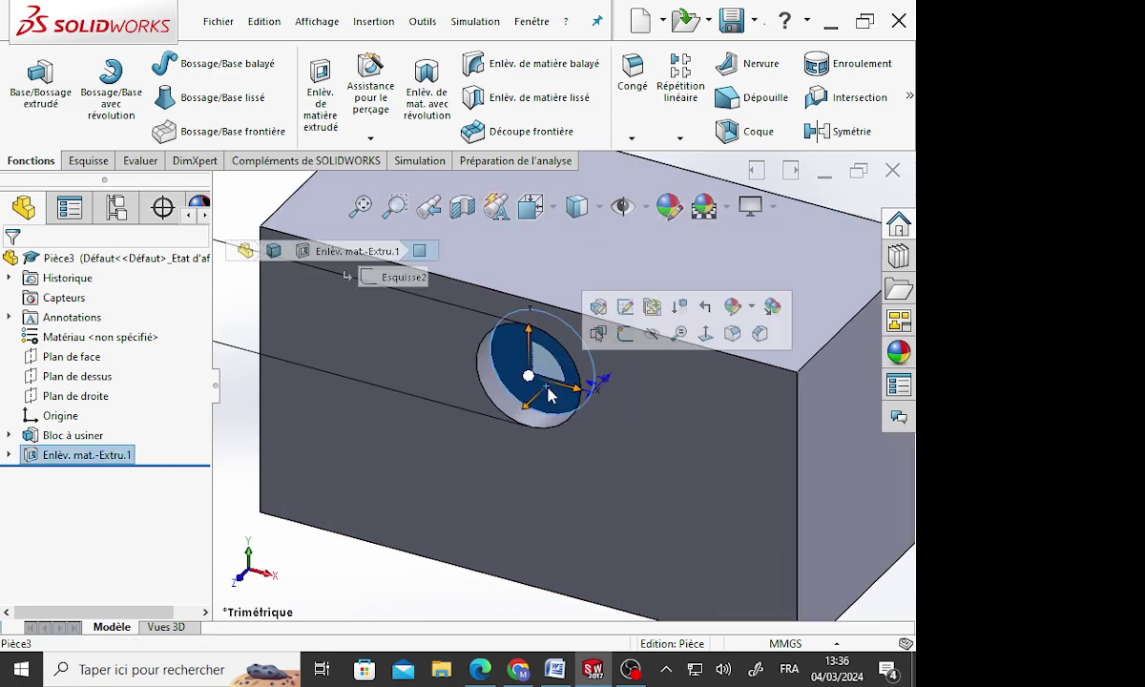
{"action": "left_click", "coordinate": [88, 160]}
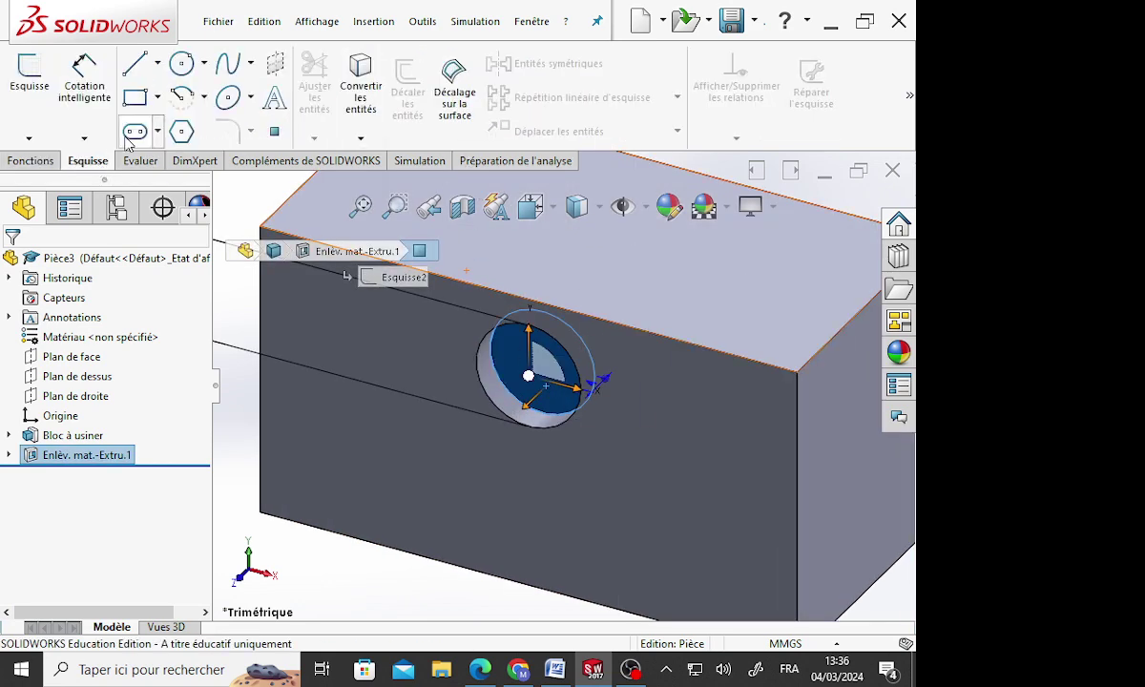
{"action": "left_click", "coordinate": [181, 63]}
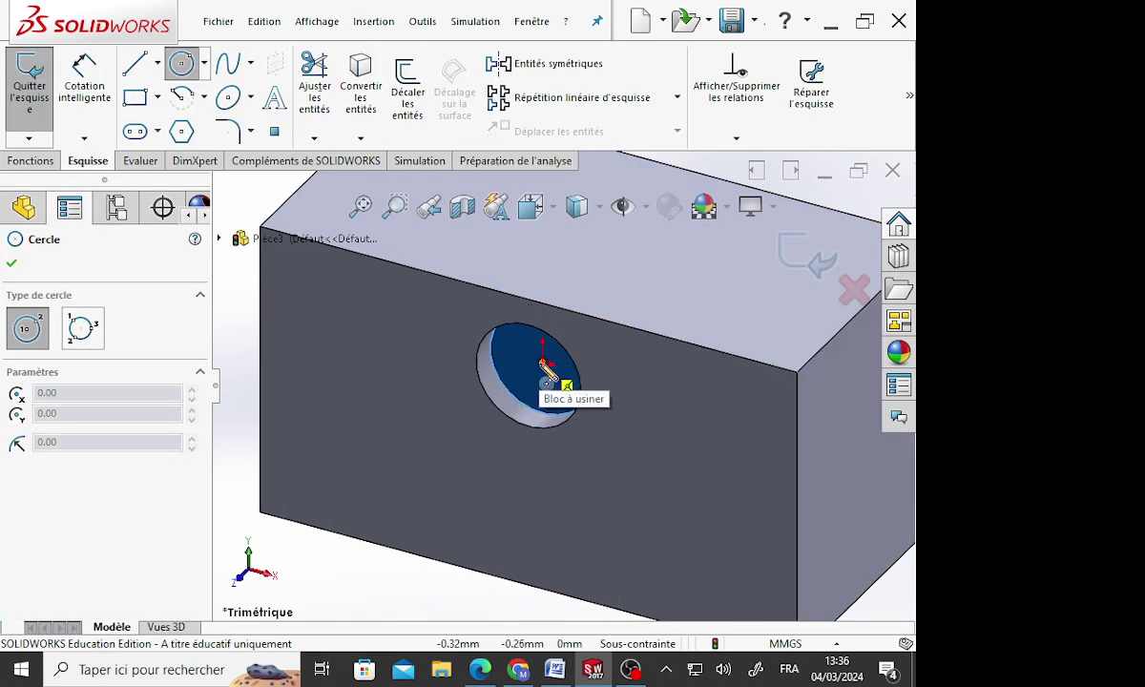
Draw a Ø8 circle centred in the recess
{"action": "left_click", "coordinate": [542, 363]}
{"action": "left_click", "coordinate": [524, 393]}
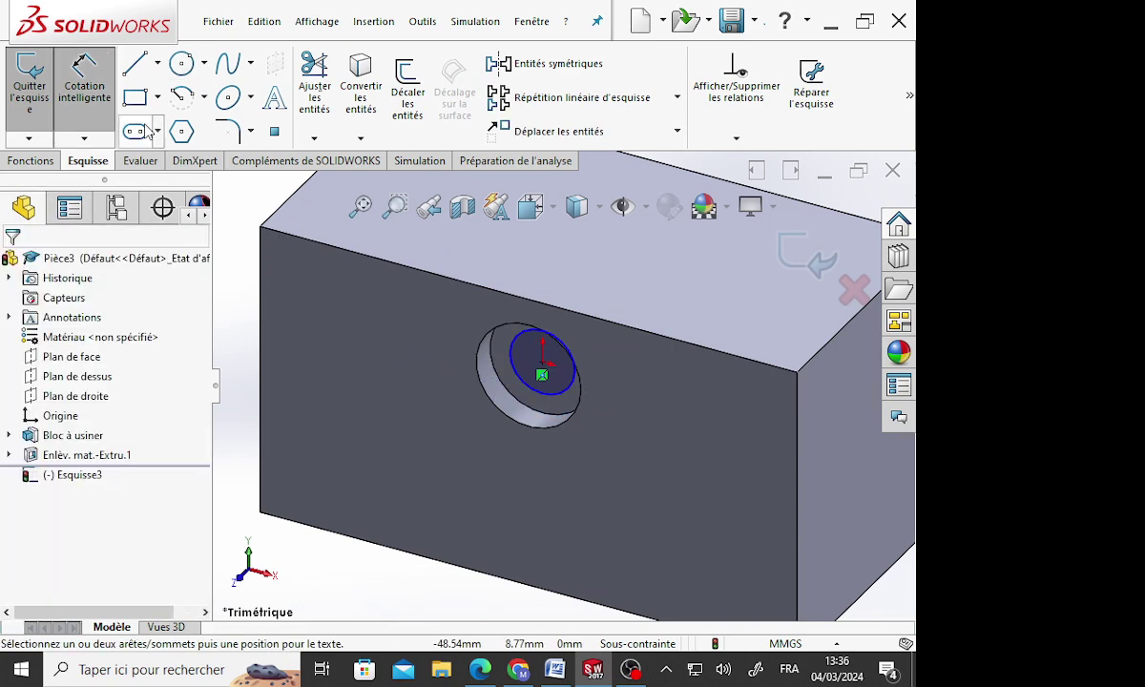
{"action": "scroll", "coordinate": [544, 387], "scroll_direction": "up", "scroll_amount": 2}
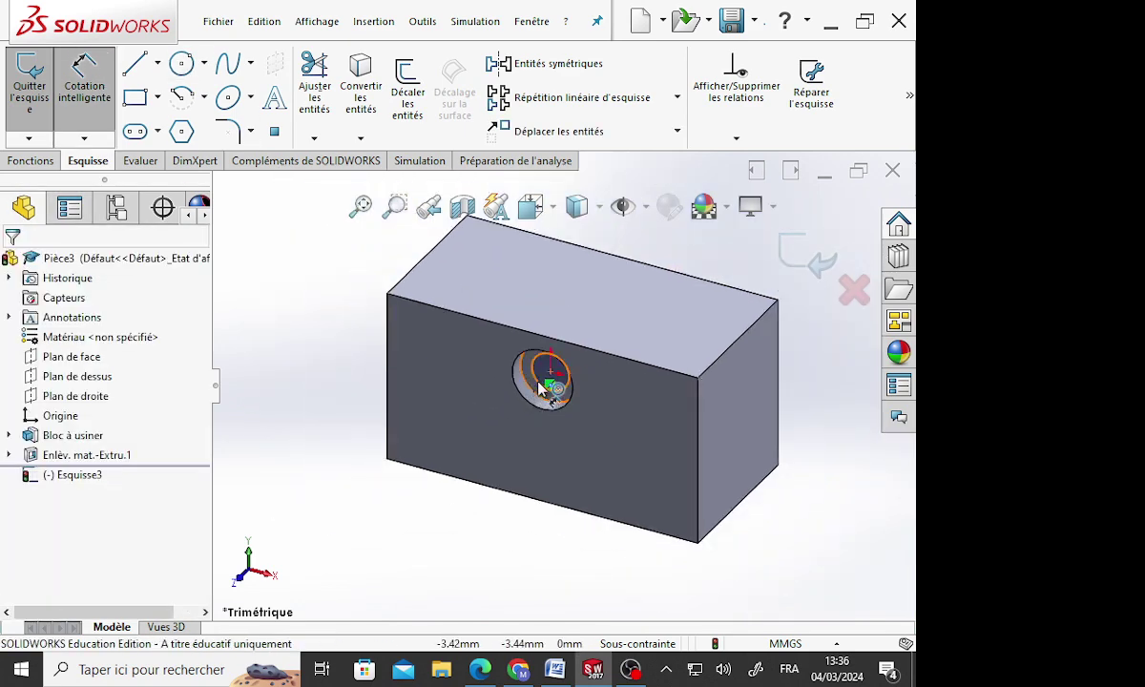
{"action": "left_click", "coordinate": [542, 387]}
{"action": "left_click", "coordinate": [287, 332]}
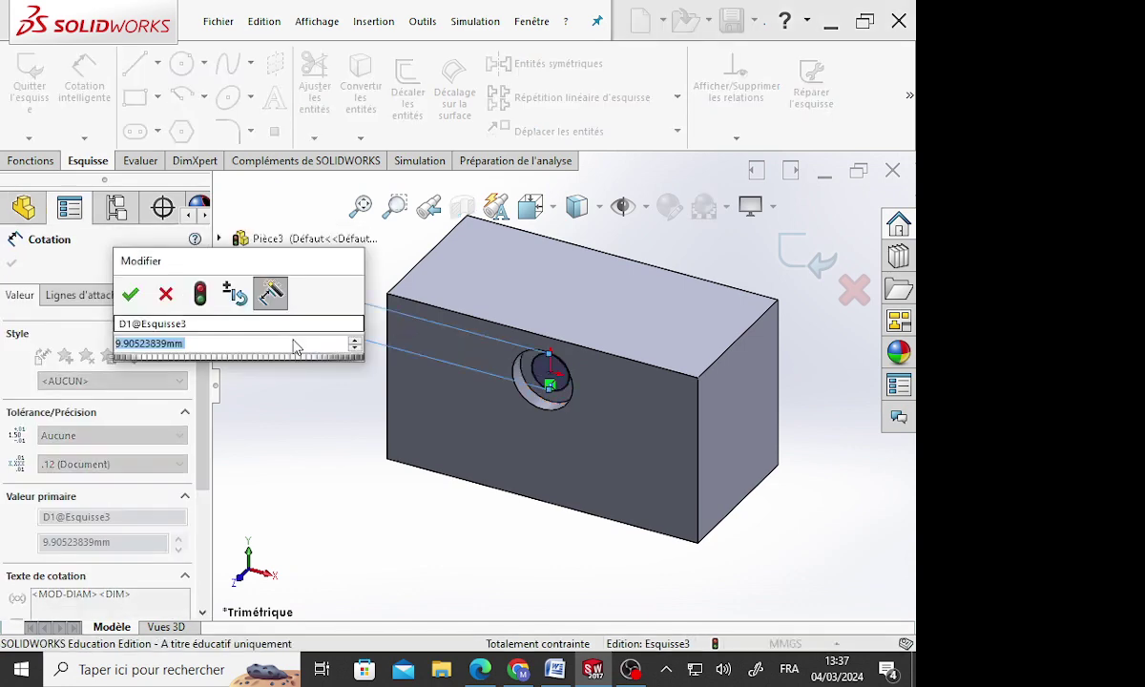
{"action": "type", "text": "8"}
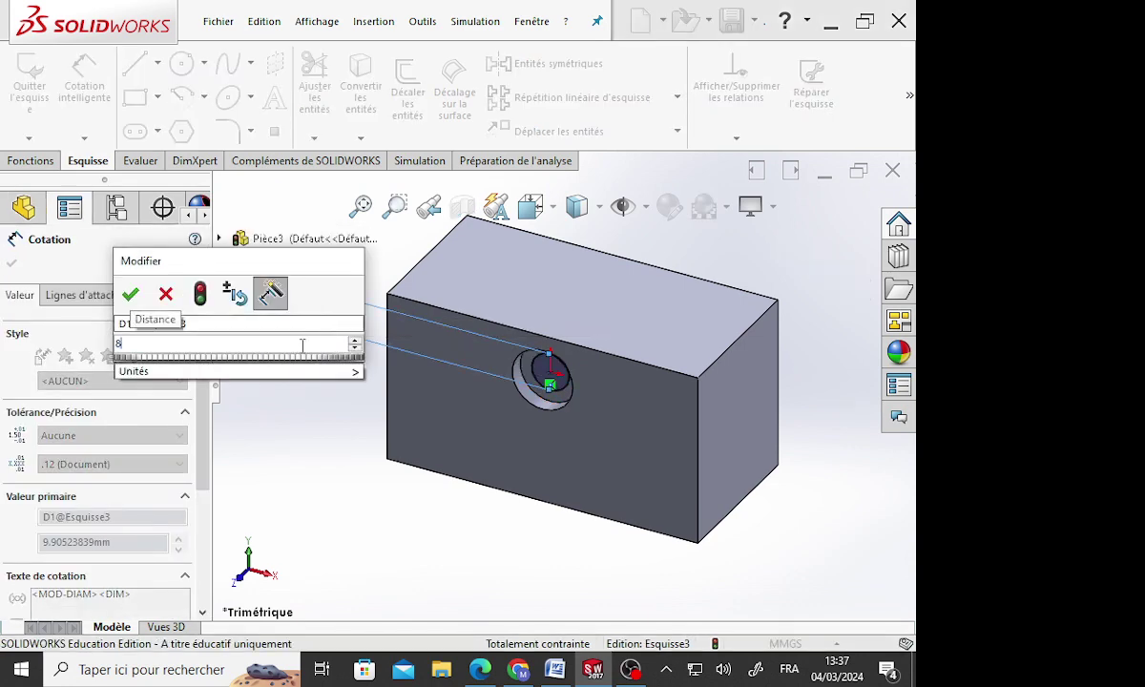
{"action": "key", "text": "Return"}
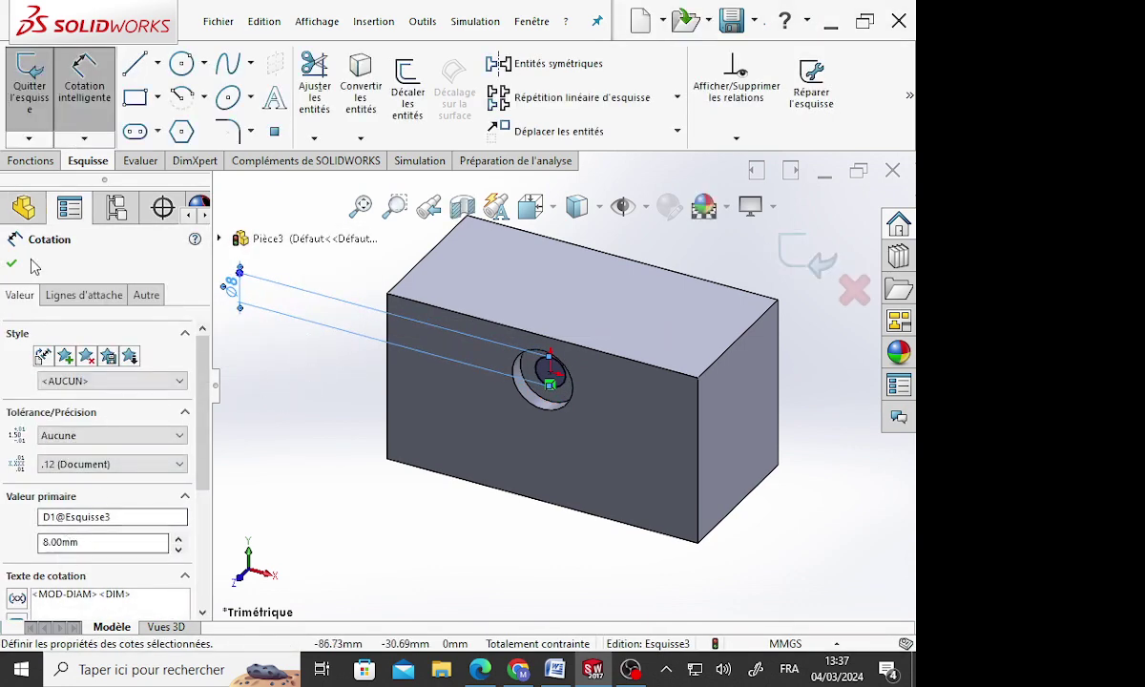
Cut the Ø8 circle Through All to make the through-hole
{"action": "left_click", "coordinate": [30, 160]}
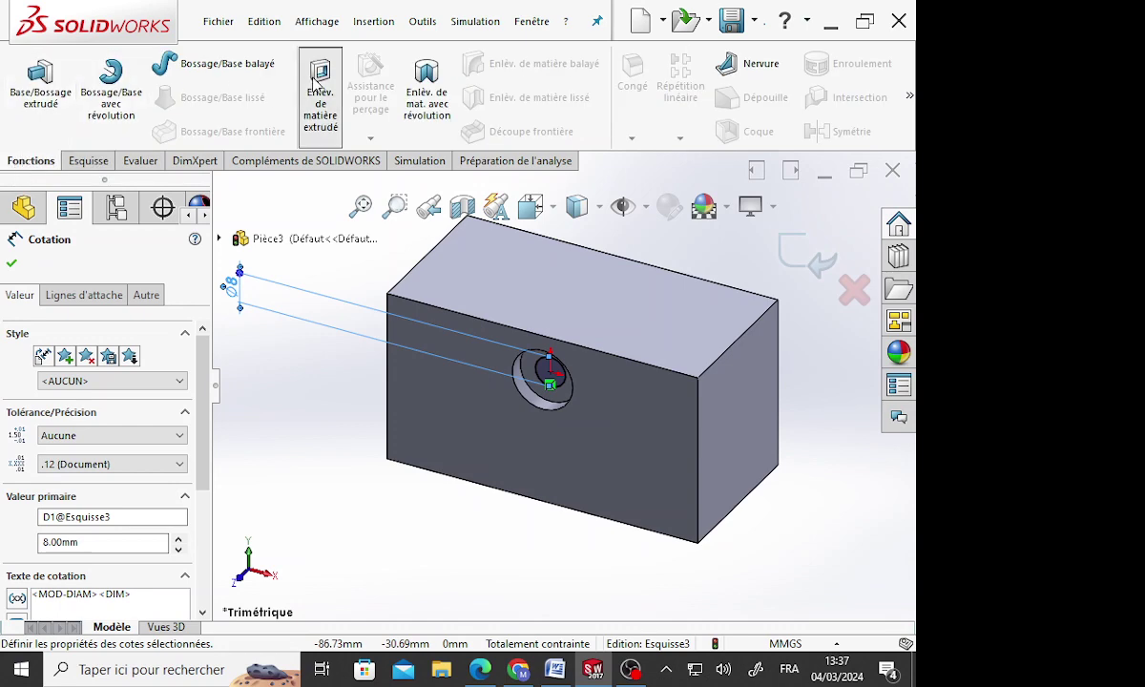
{"action": "left_click", "coordinate": [318, 86]}
{"action": "left_click", "coordinate": [148, 371]}
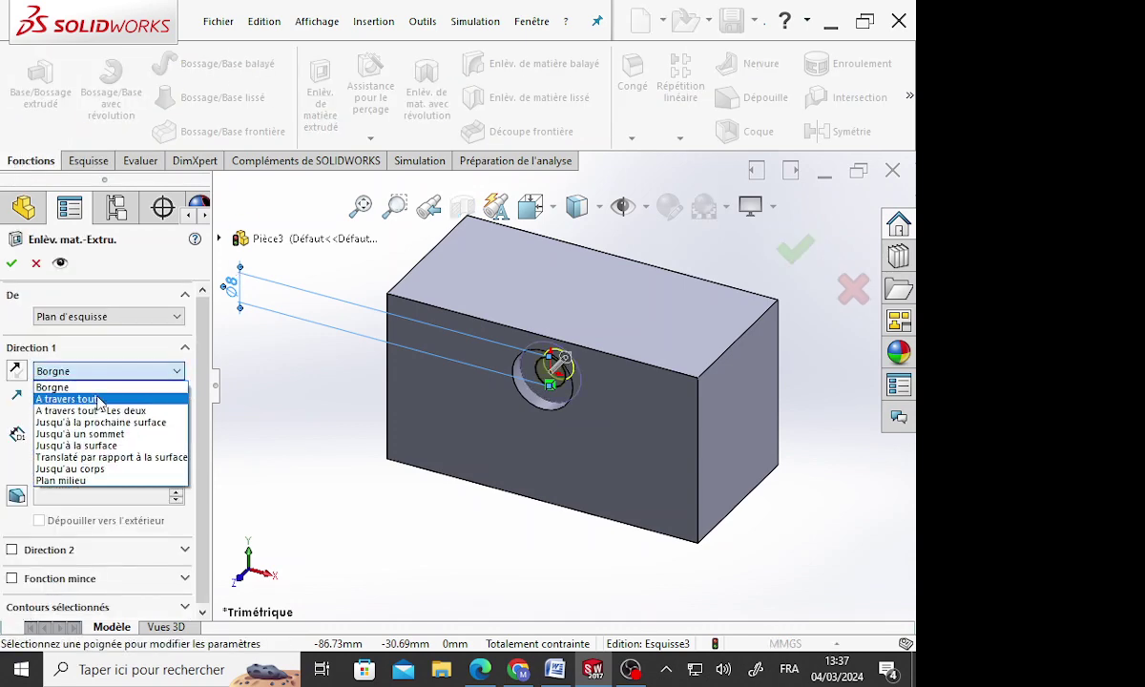
{"action": "left_click", "coordinate": [99, 399]}
{"action": "left_click", "coordinate": [11, 264]}
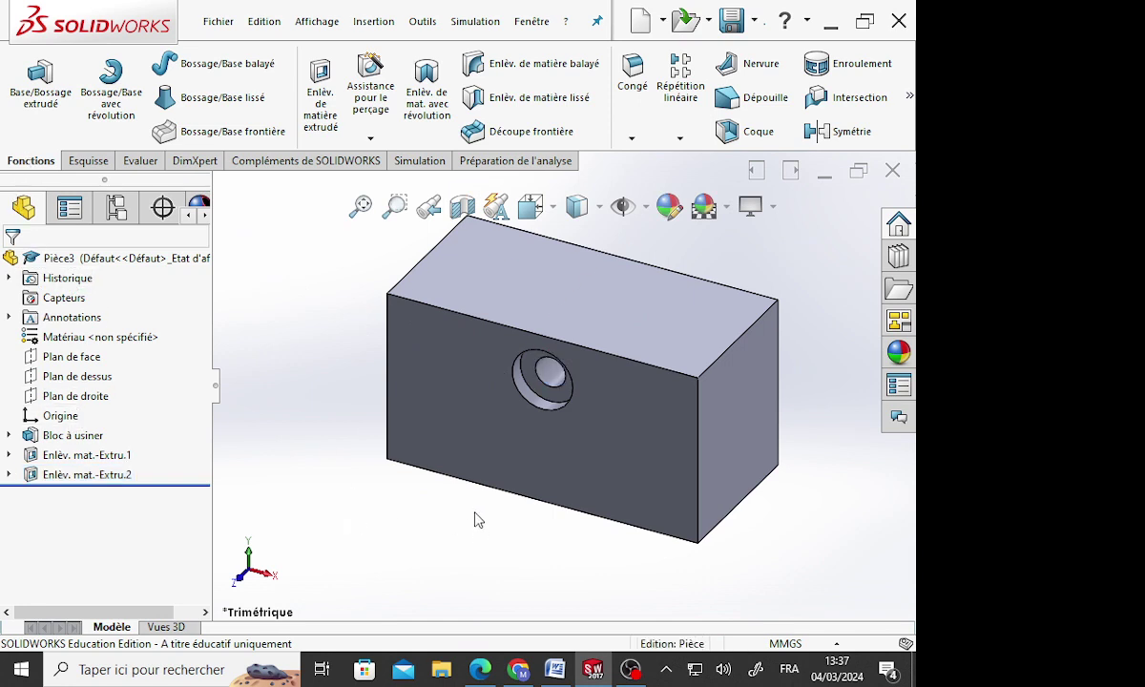
Rename the first cut feature to 'Lamage 16x4'
{"action": "mouse_move", "coordinate": [473, 519]}
{"action": "middle_mouse_down"}
{"action": "mouse_move", "coordinate": [473, 458]}
{"action": "mouse_move", "coordinate": [501, 426]}
{"action": "mouse_move", "coordinate": [515, 445]}
{"action": "middle_mouse_up"}
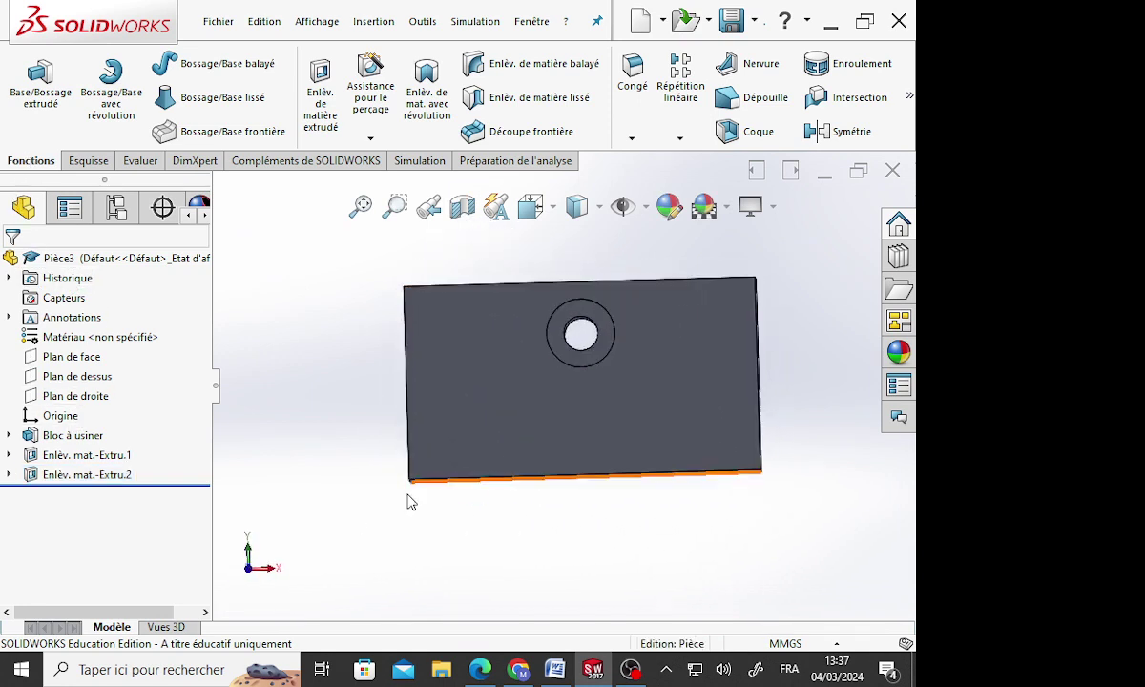
{"action": "left_click", "coordinate": [99, 455]}
{"action": "left_click", "coordinate": [100, 457]}
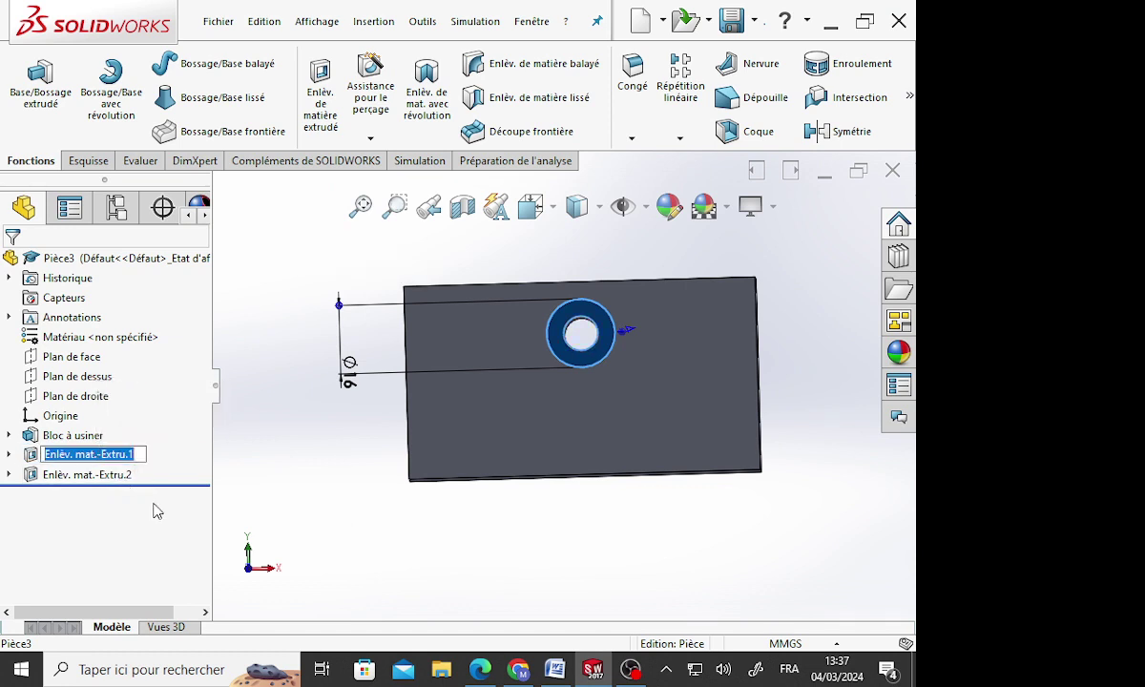
{"action": "type", "text": "Lamage"}
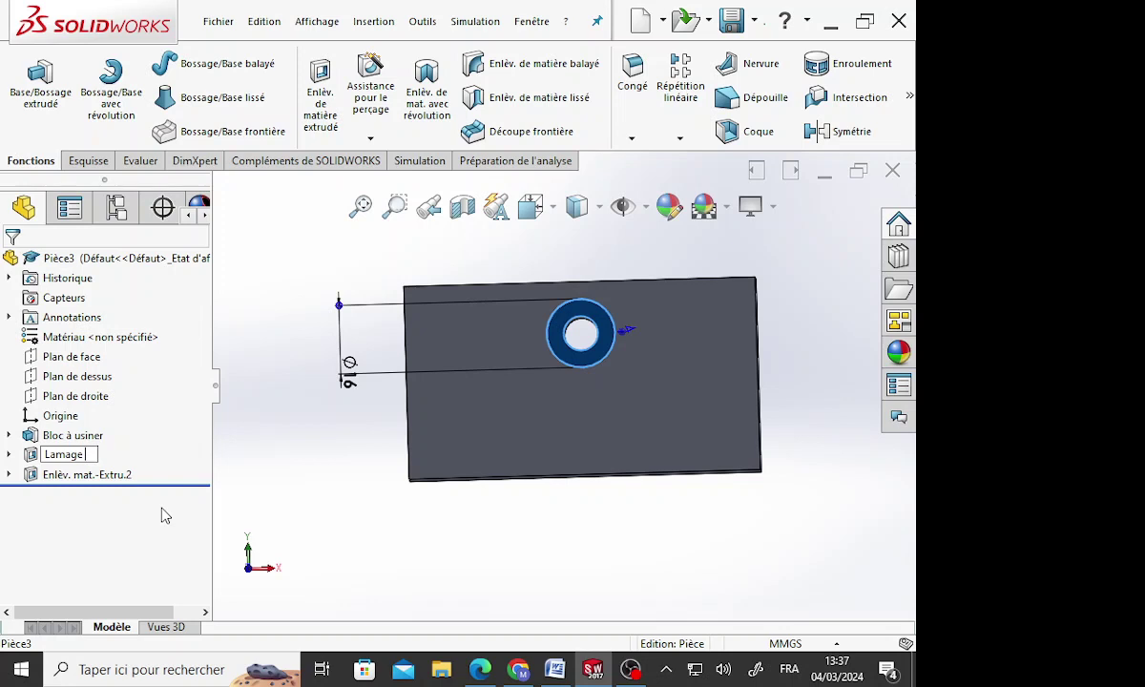
{"action": "type", "text": " 16"}
{"action": "type", "text": "x4"}
{"action": "right_click", "coordinate": [87, 455]}
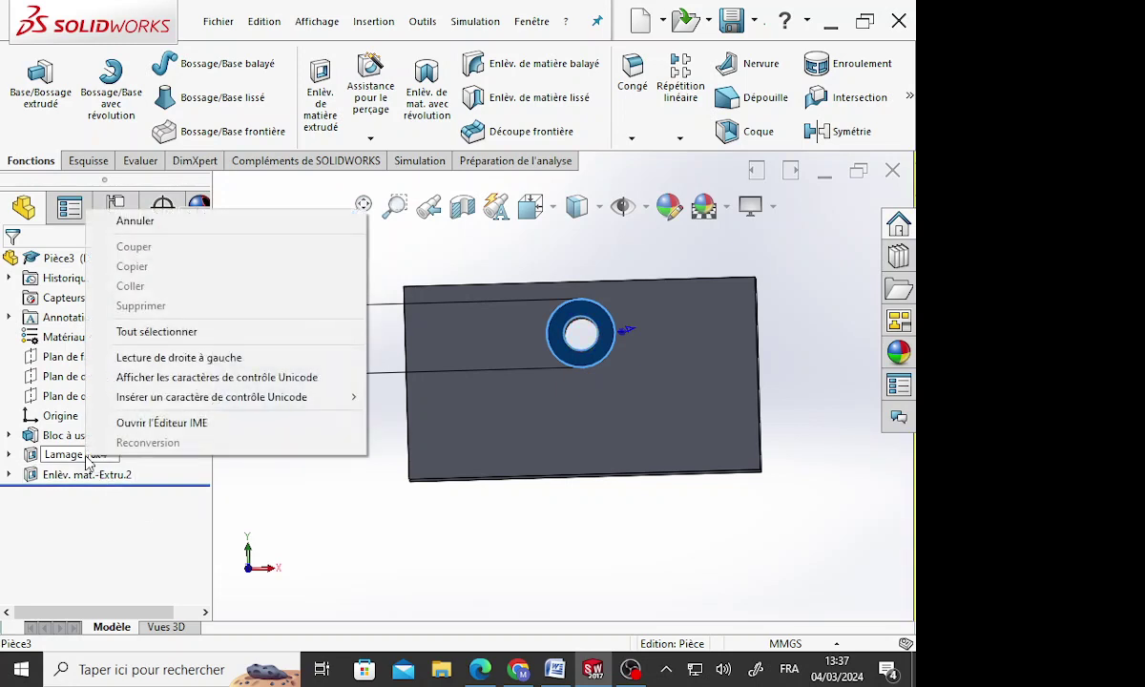
{"action": "left_click", "coordinate": [160, 526]}
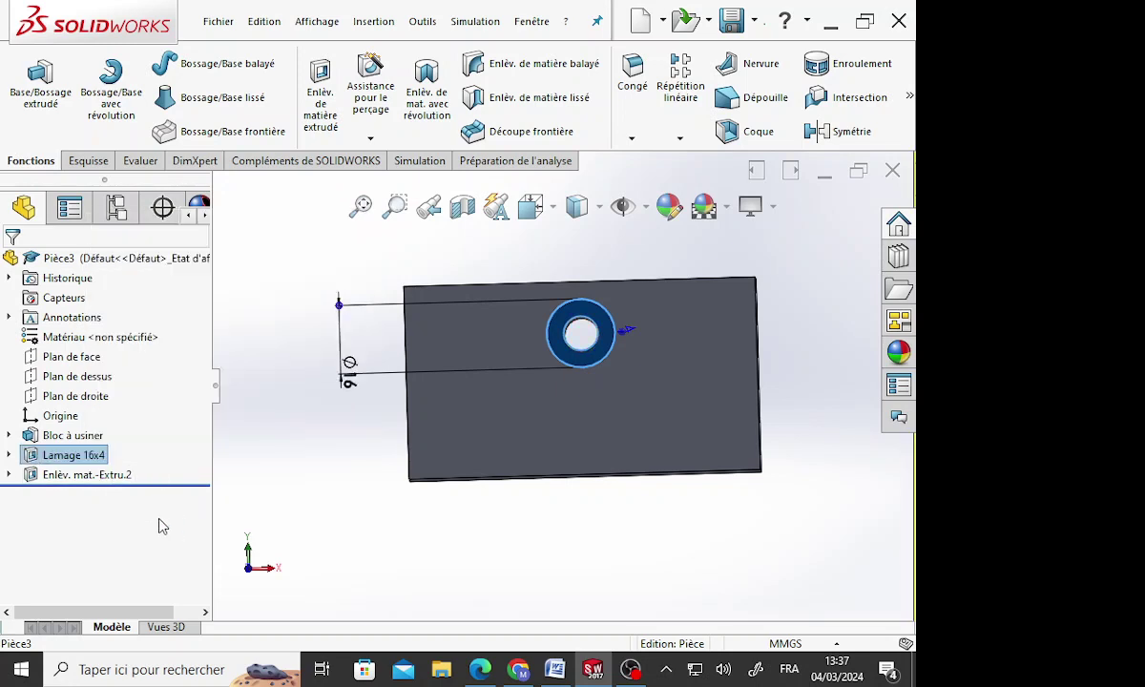
Rename the Enlèv. mat.-Extru.2 feature to 'Perçage D=8mm'
{"action": "left_click", "coordinate": [111, 477]}
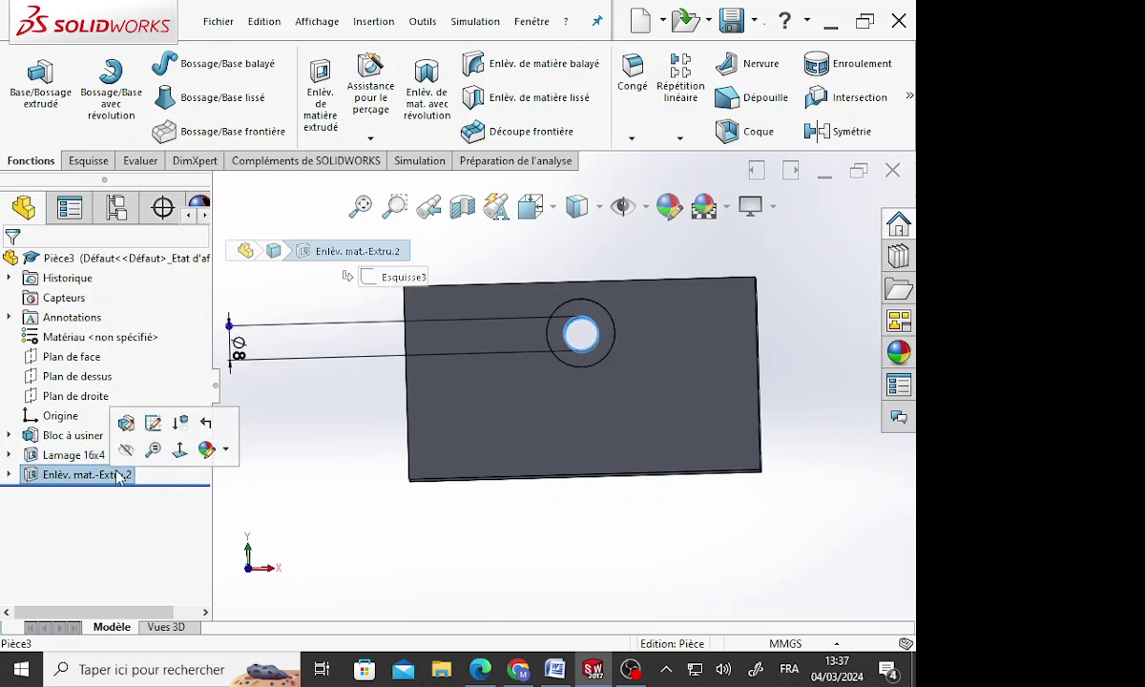
{"action": "left_click", "coordinate": [89, 474]}
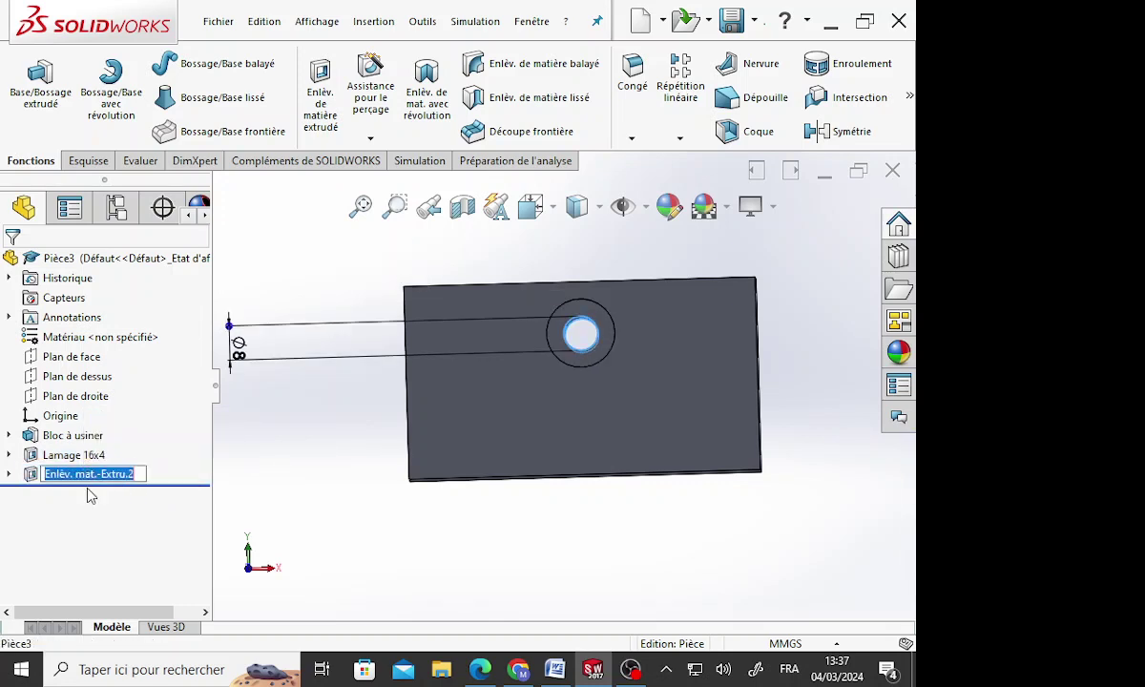
{"action": "type", "text": "Perçage D=8mm"}
{"action": "key", "text": "Return"}
{"action": "left_click", "coordinate": [298, 520]}
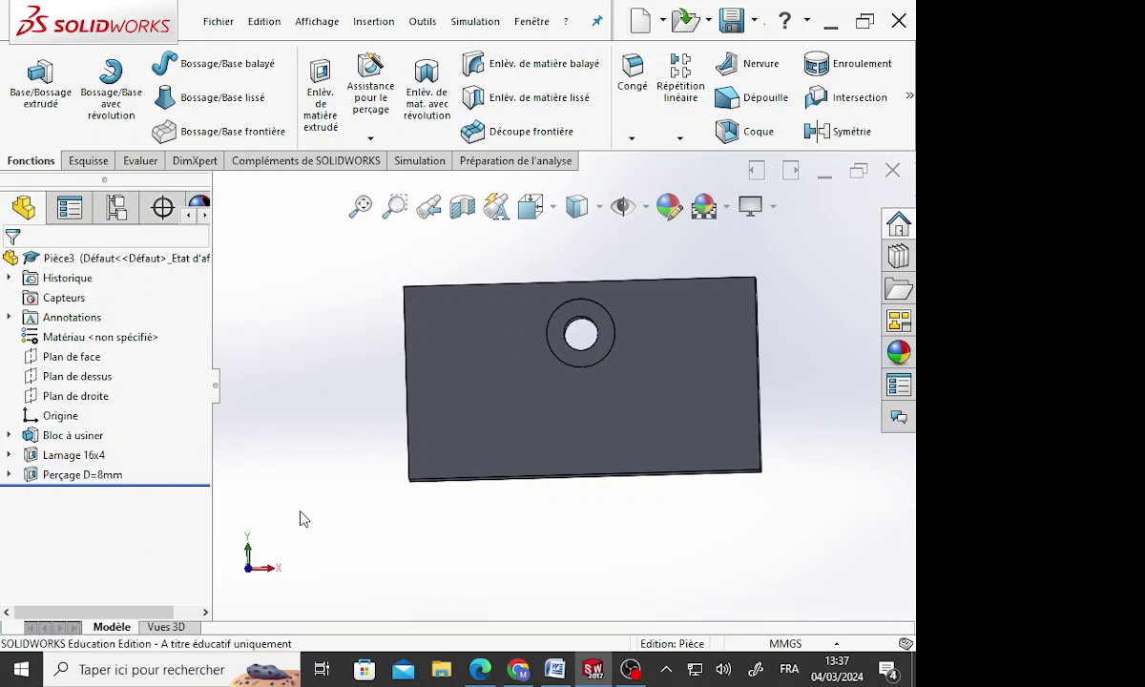
{"action": "key", "text": "ctrl+7"}
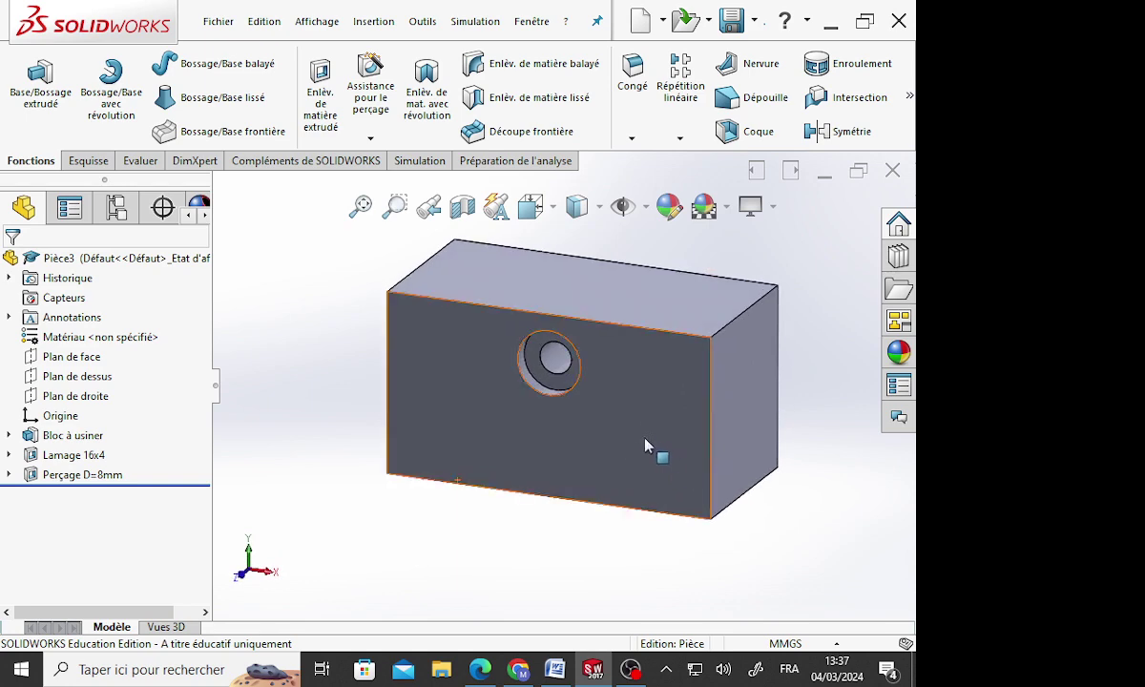
Orient the view Normal To the block's front face, then clear the selection
{"action": "left_click", "coordinate": [627, 424]}
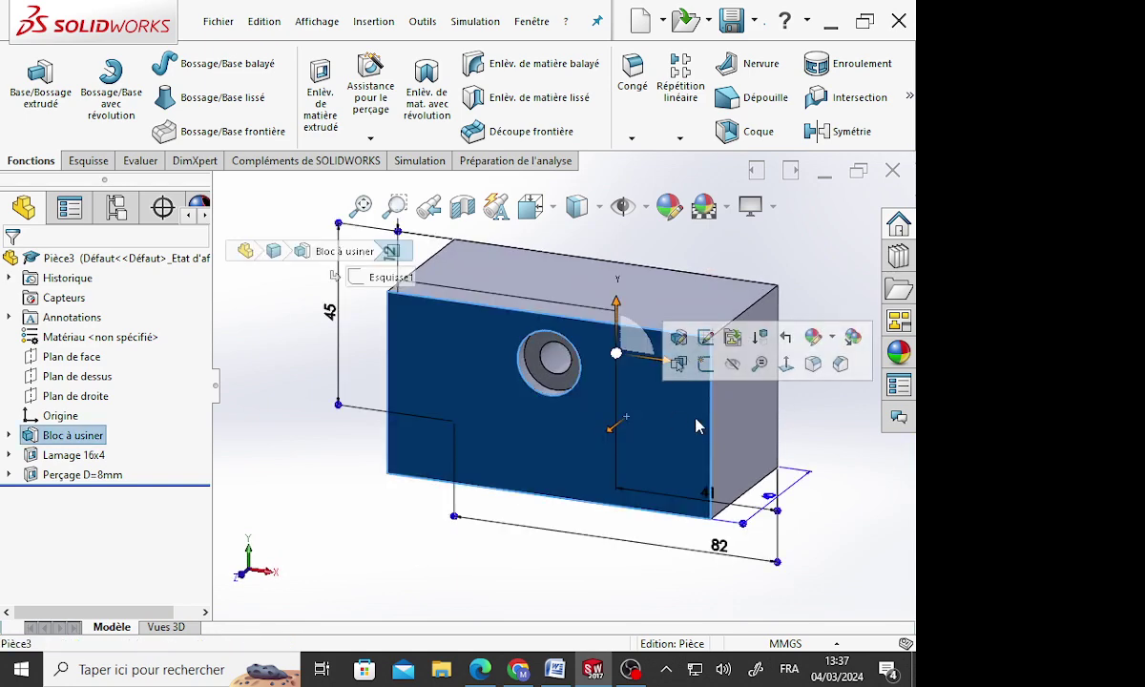
{"action": "left_click", "coordinate": [554, 209]}
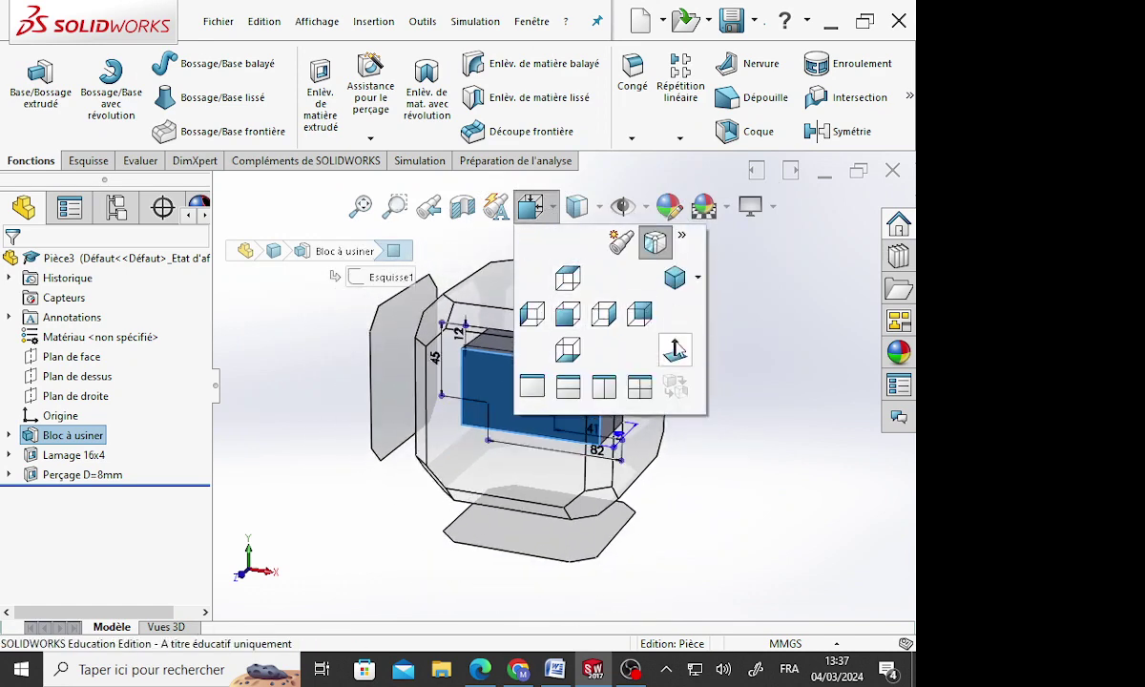
{"action": "left_click", "coordinate": [675, 349]}
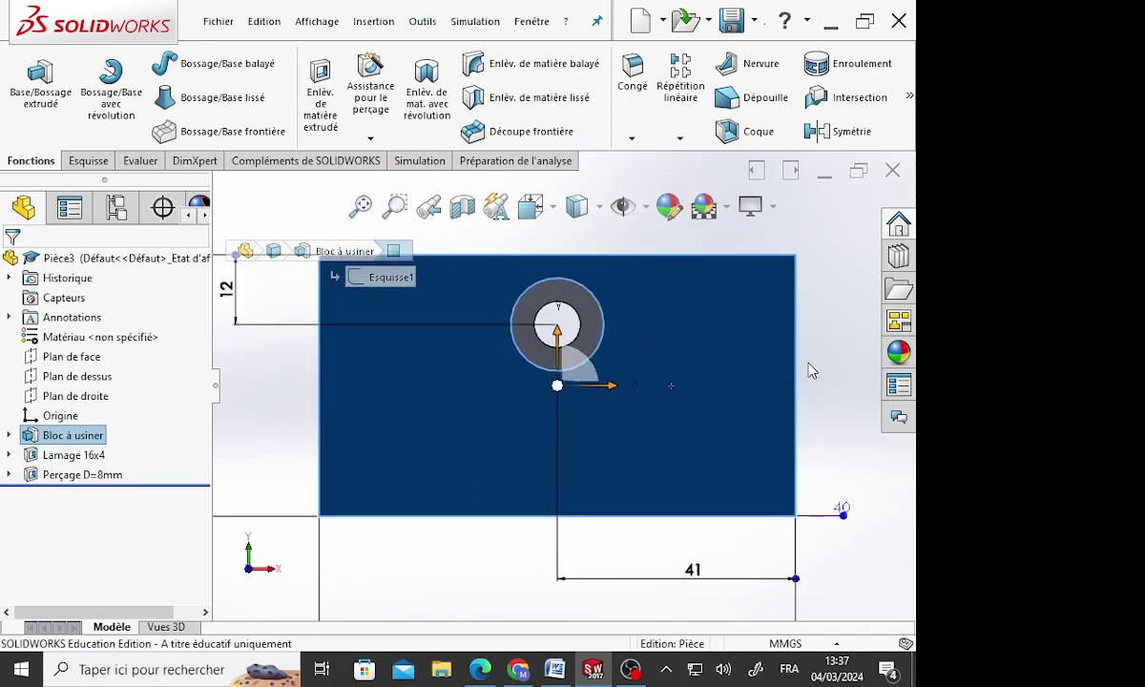
{"action": "left_click", "coordinate": [279, 404]}
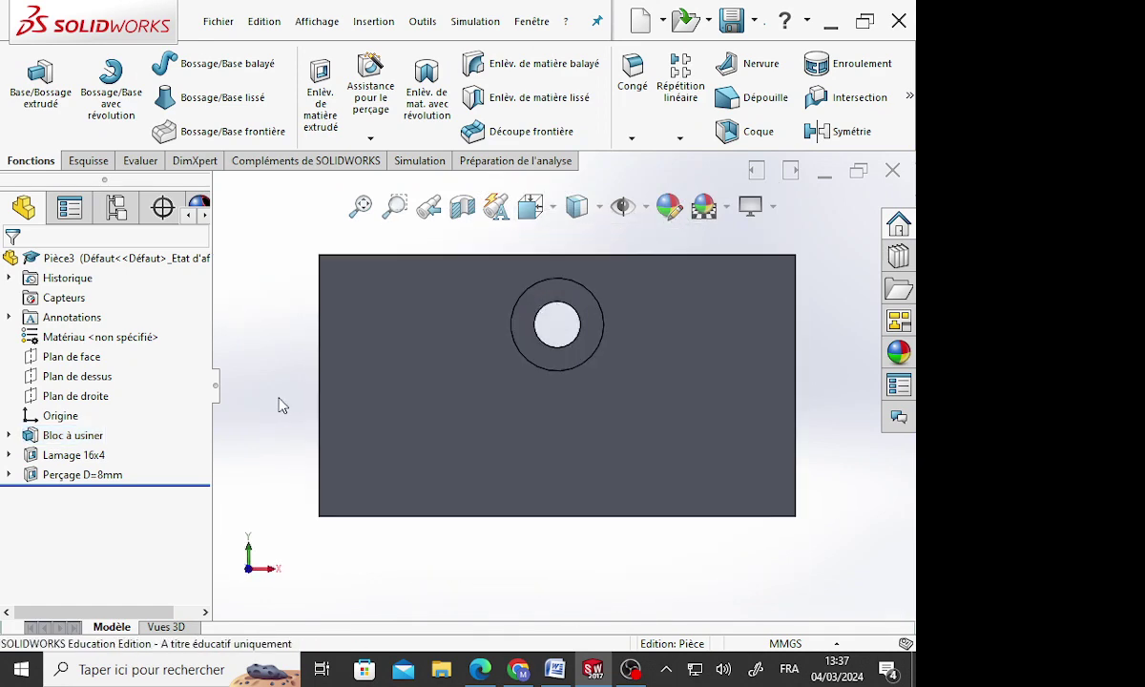
Sketch a Ø24 circle concentric with the hole on the front face
{"action": "left_click", "coordinate": [88, 160]}
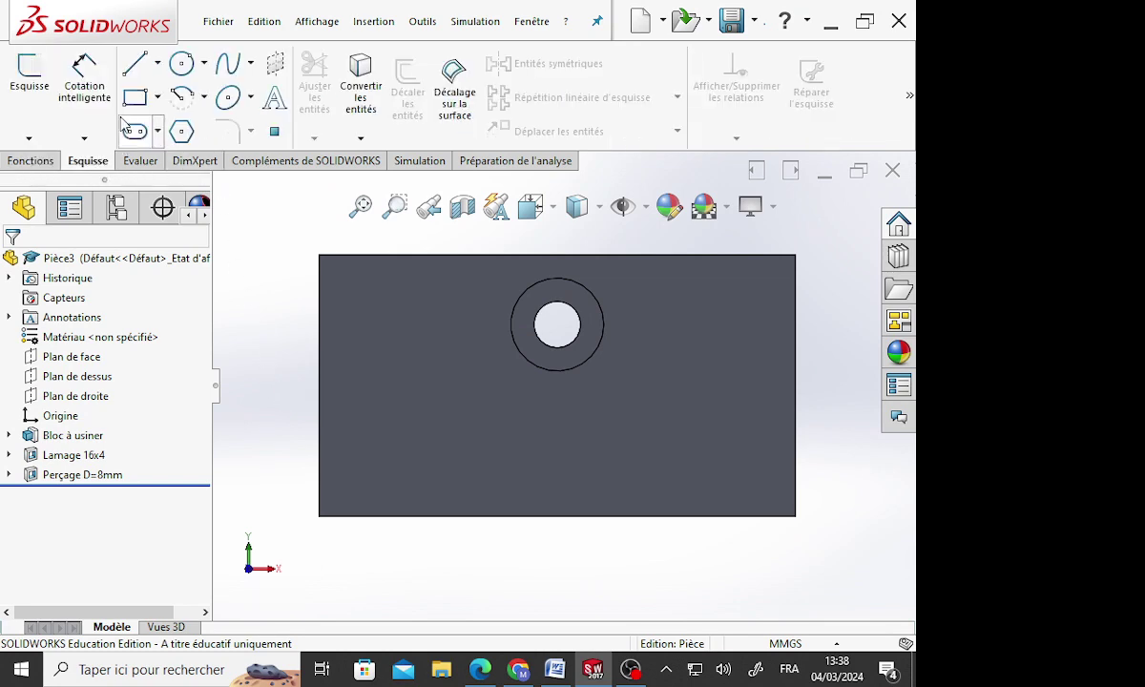
{"action": "left_click", "coordinate": [183, 64]}
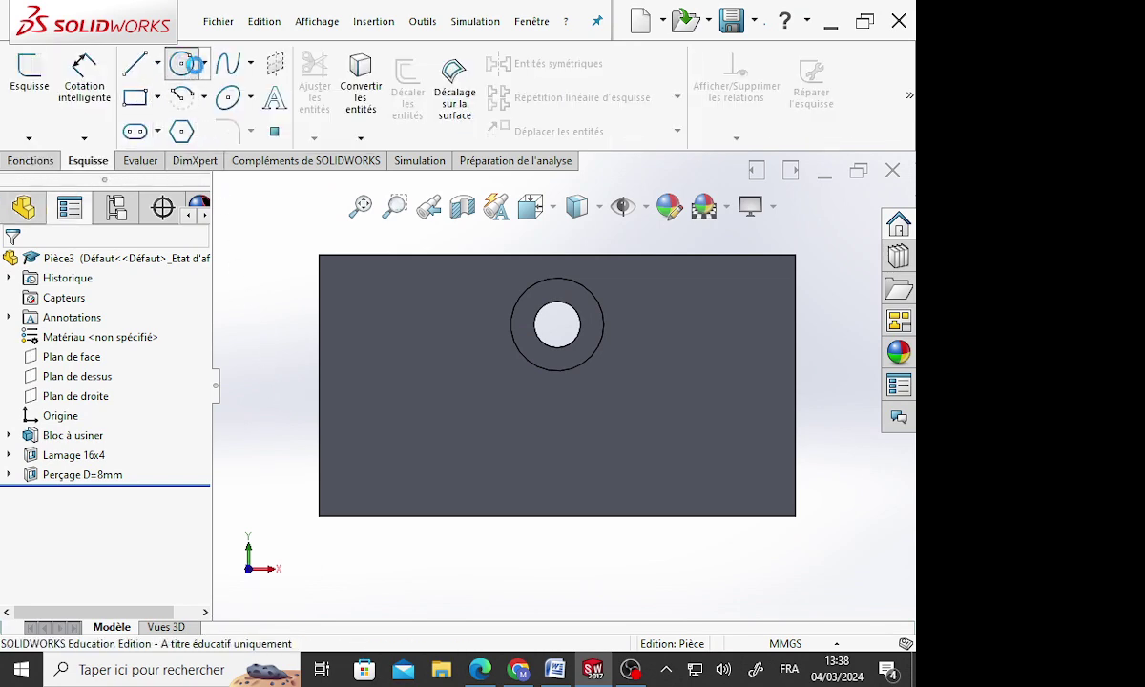
{"action": "left_click", "coordinate": [647, 405]}
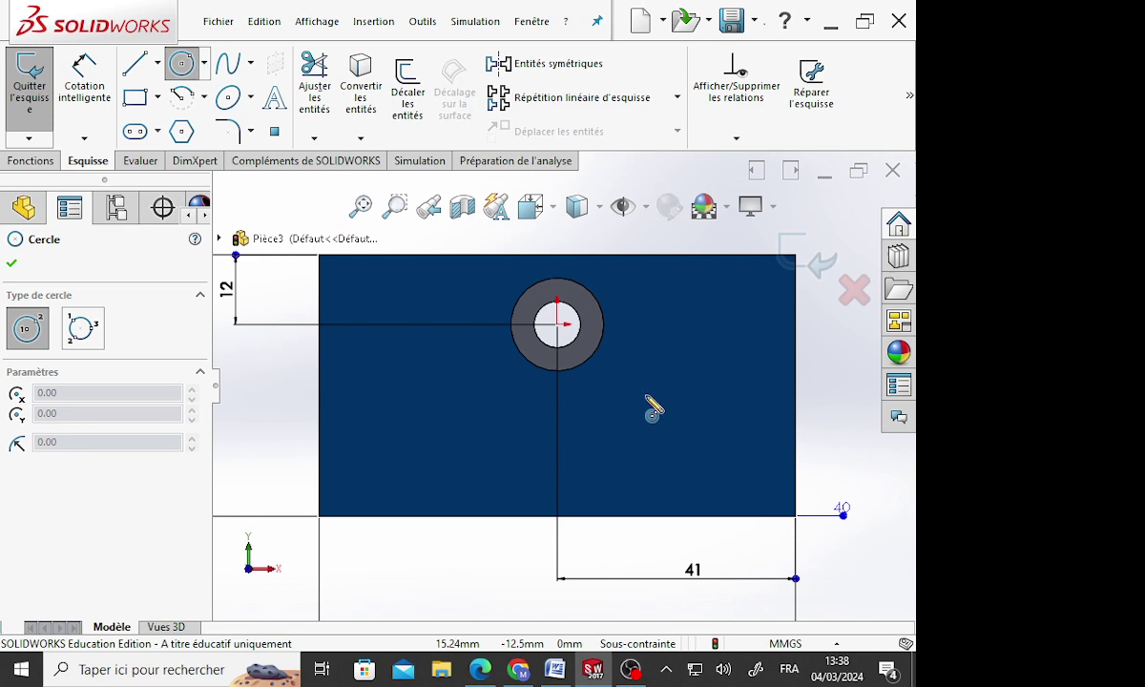
{"action": "left_click", "coordinate": [557, 325]}
{"action": "left_click", "coordinate": [659, 334]}
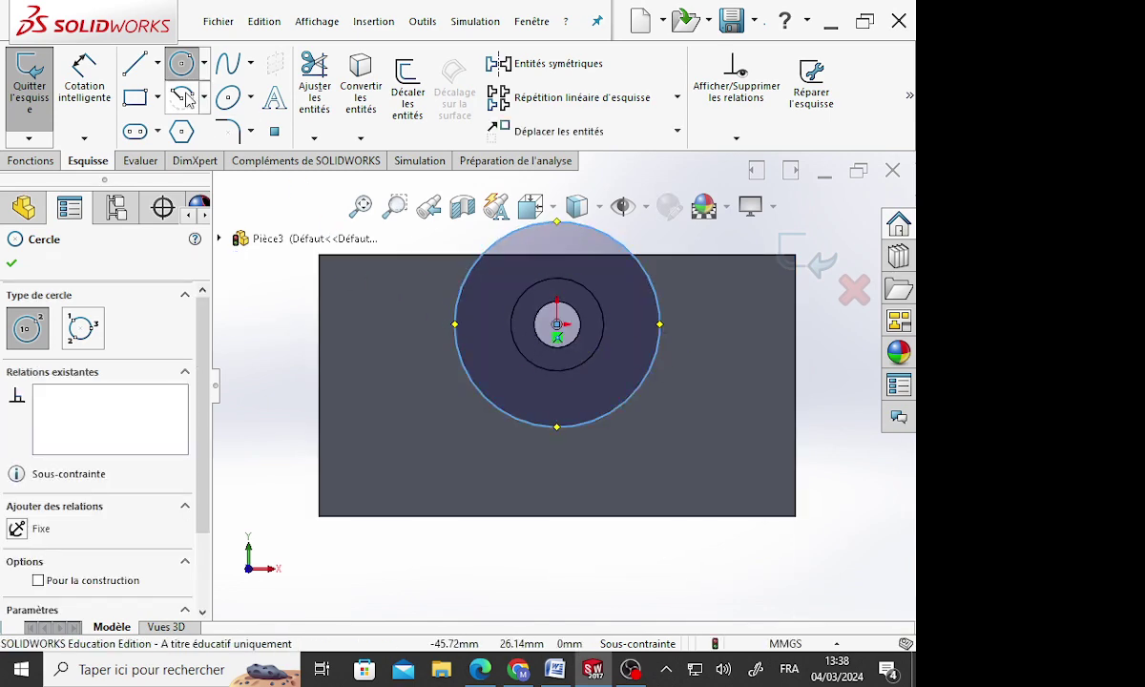
{"action": "left_click", "coordinate": [84, 71]}
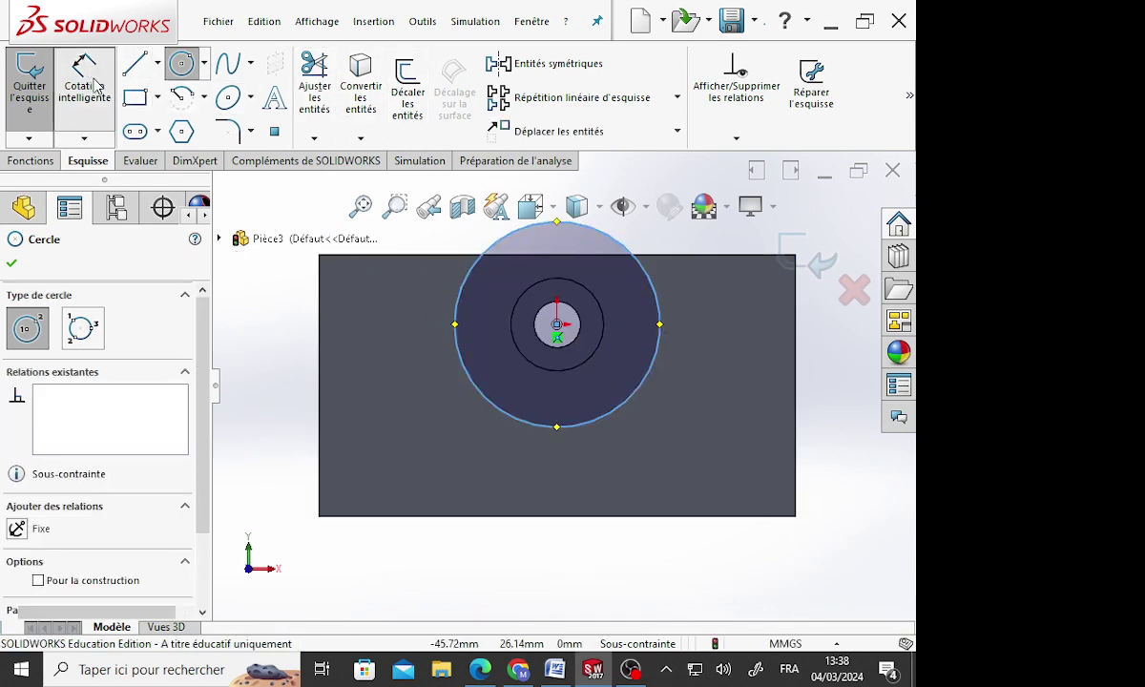
{"action": "left_click", "coordinate": [458, 343]}
{"action": "left_click", "coordinate": [284, 347]}
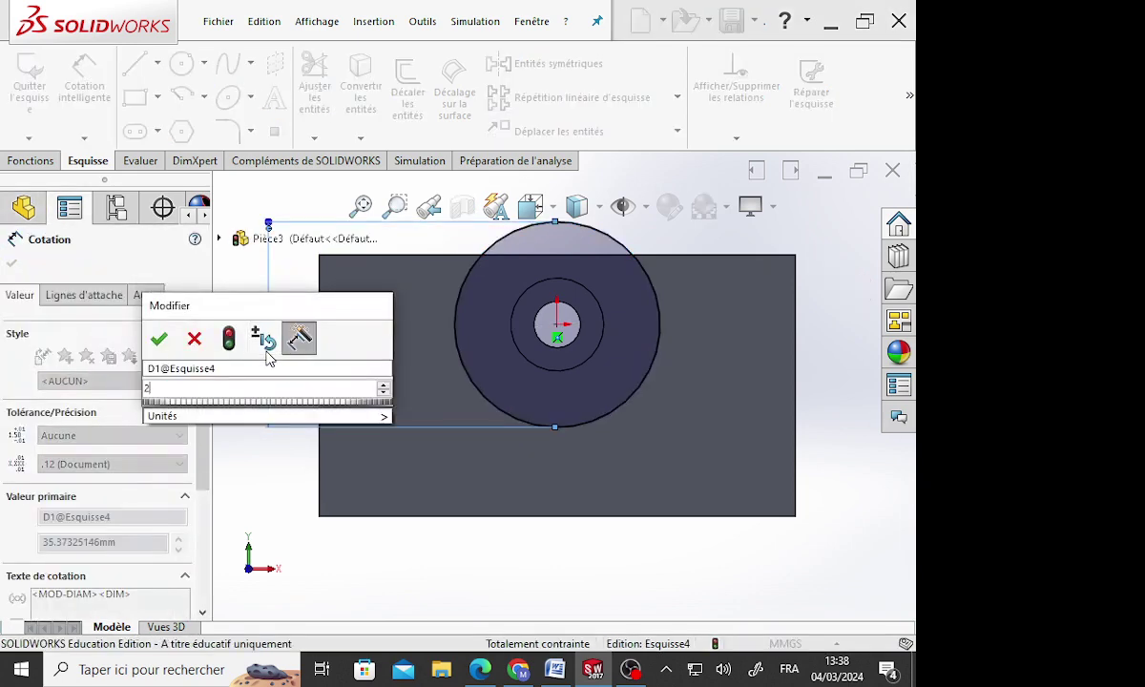
{"action": "type", "text": "24"}
{"action": "key", "text": "Return"}
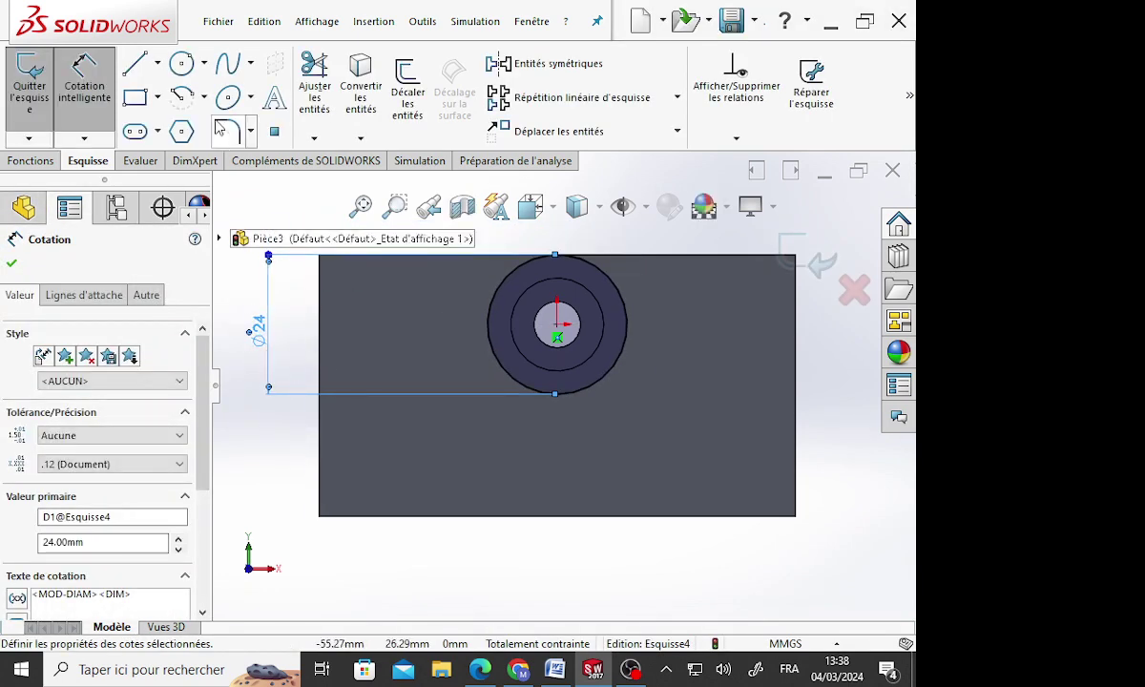
Draw a vertical line down from the circle, then a horizontal line to the right edge
{"action": "left_click", "coordinate": [134, 63]}
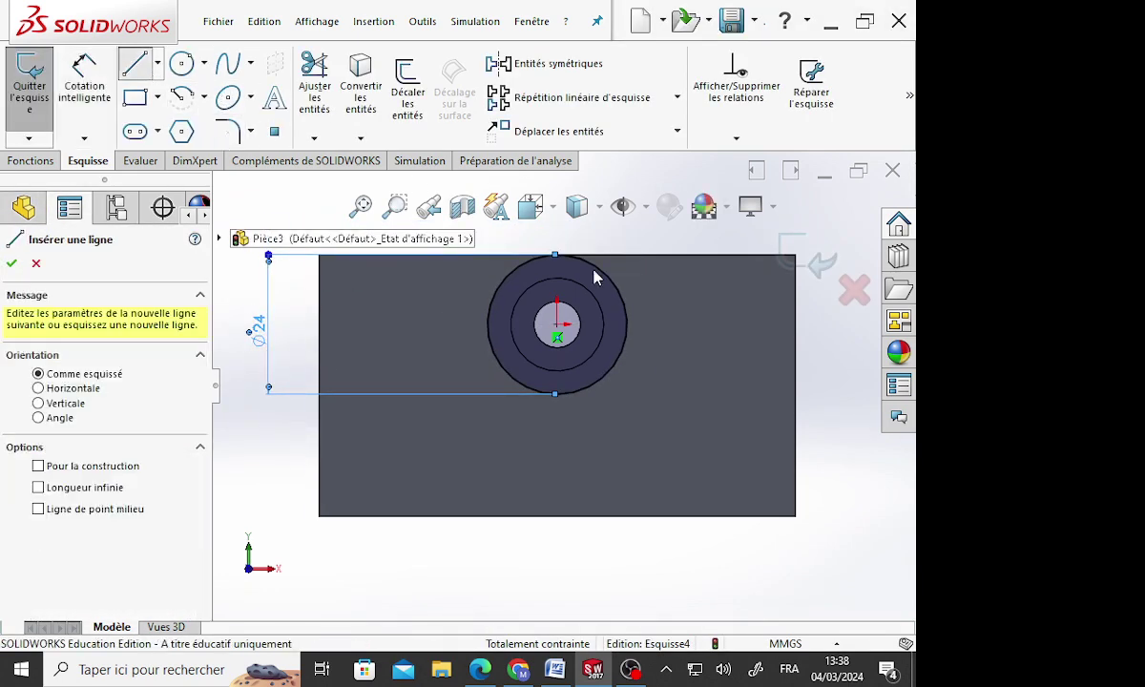
{"action": "left_click", "coordinate": [626, 324]}
{"action": "left_click", "coordinate": [626, 453]}
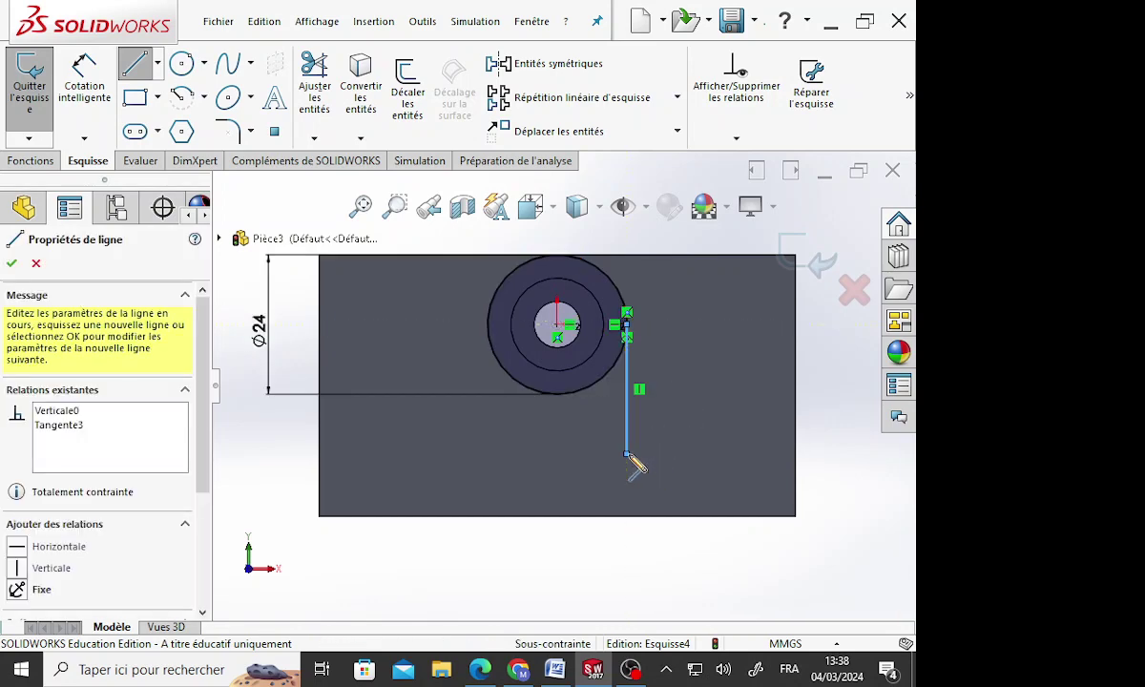
{"action": "left_click", "coordinate": [797, 455]}
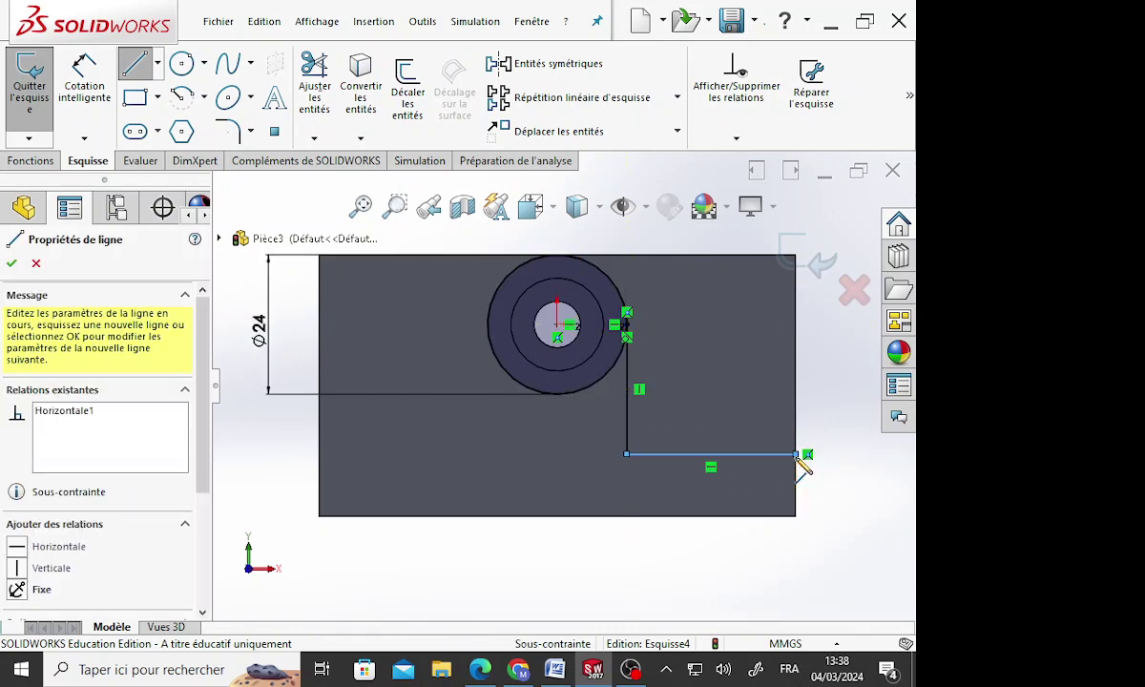
{"action": "left_click", "coordinate": [809, 259]}
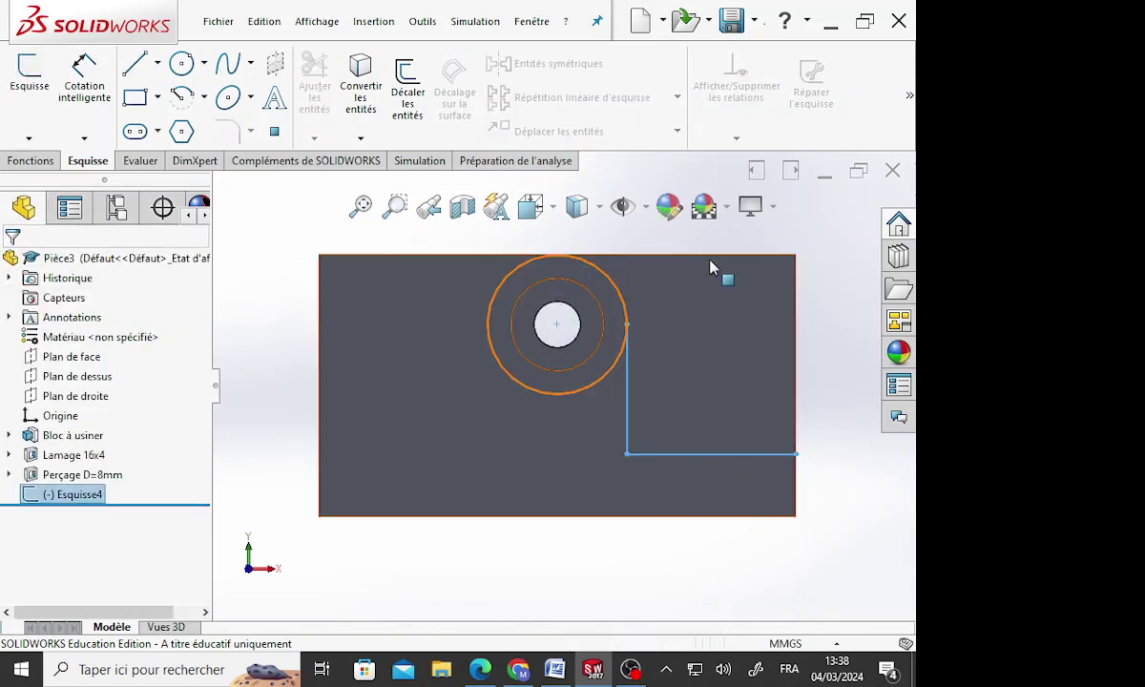
Reopen Esquisse4, draw a top line to the corner, then delete it
{"action": "scroll", "coordinate": [771, 405], "scroll_direction": "down", "scroll_amount": 2}
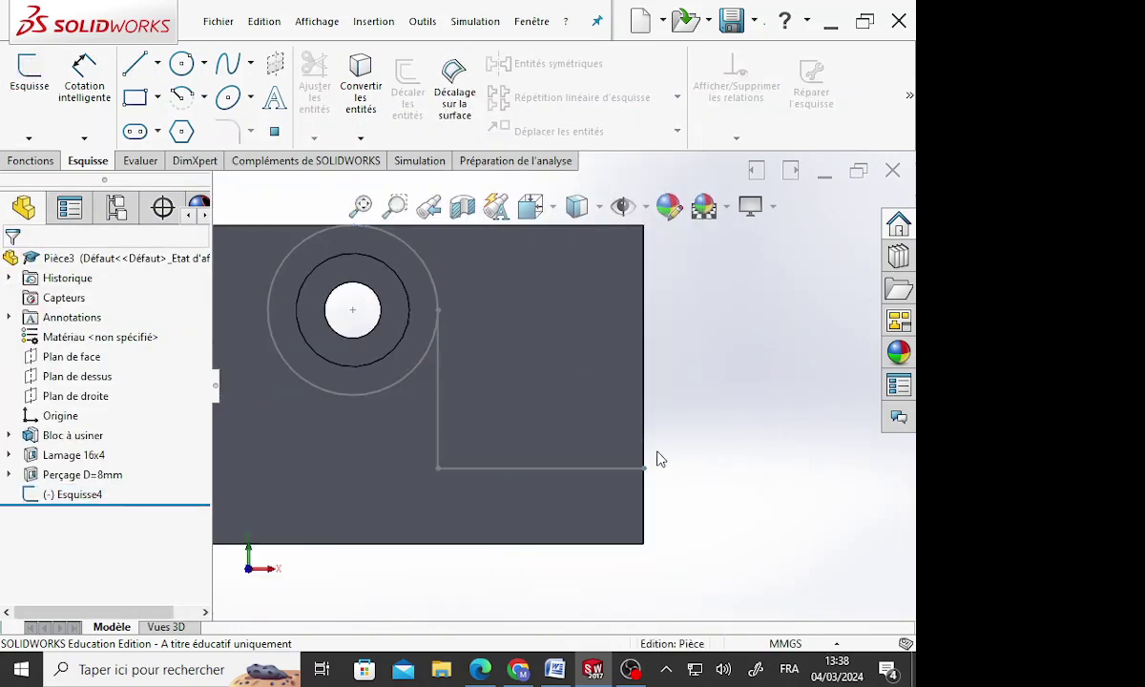
{"action": "scroll", "coordinate": [558, 387], "scroll_direction": "up", "scroll_amount": 2}
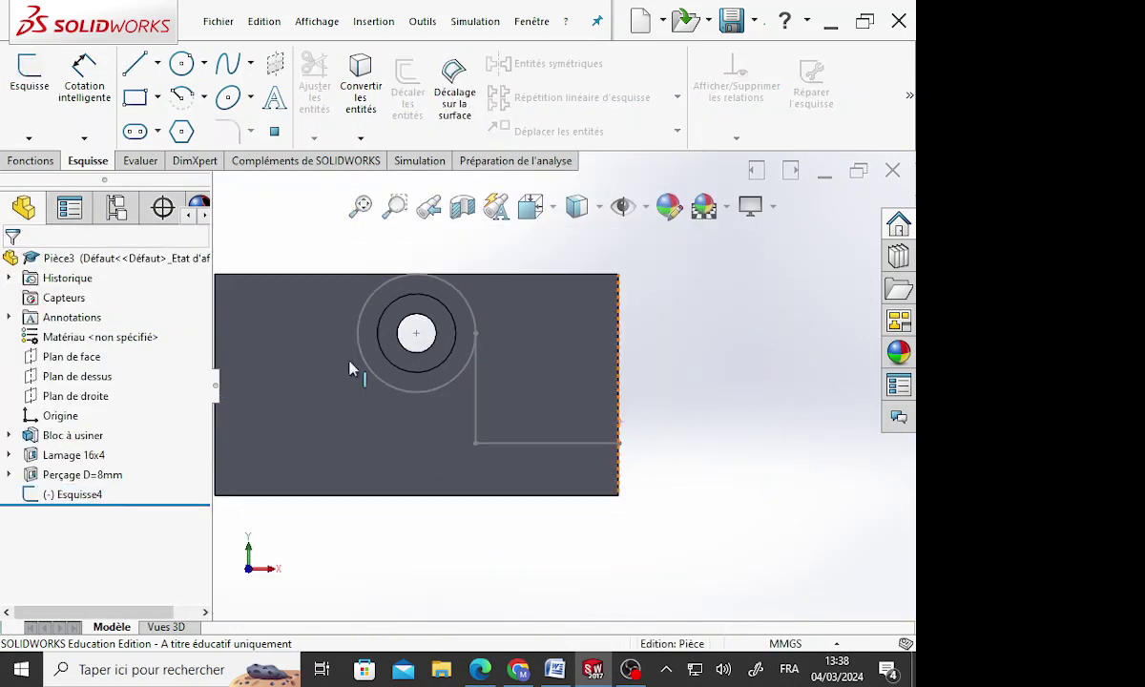
{"action": "right_click", "coordinate": [57, 495]}
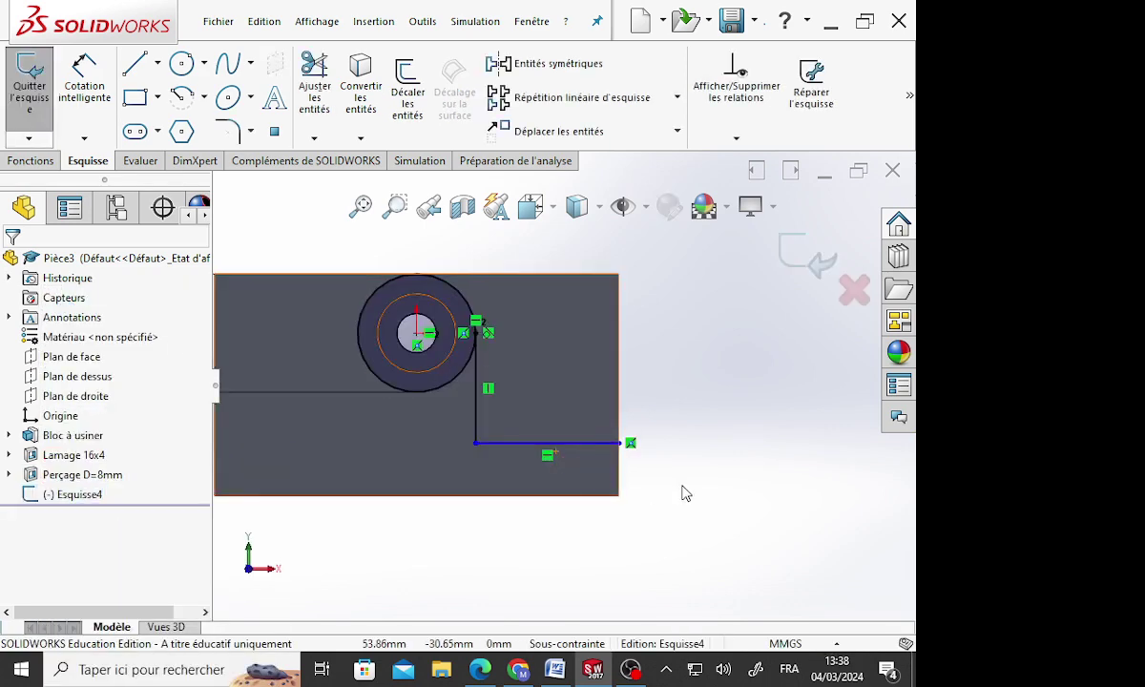
{"action": "left_click", "coordinate": [134, 63]}
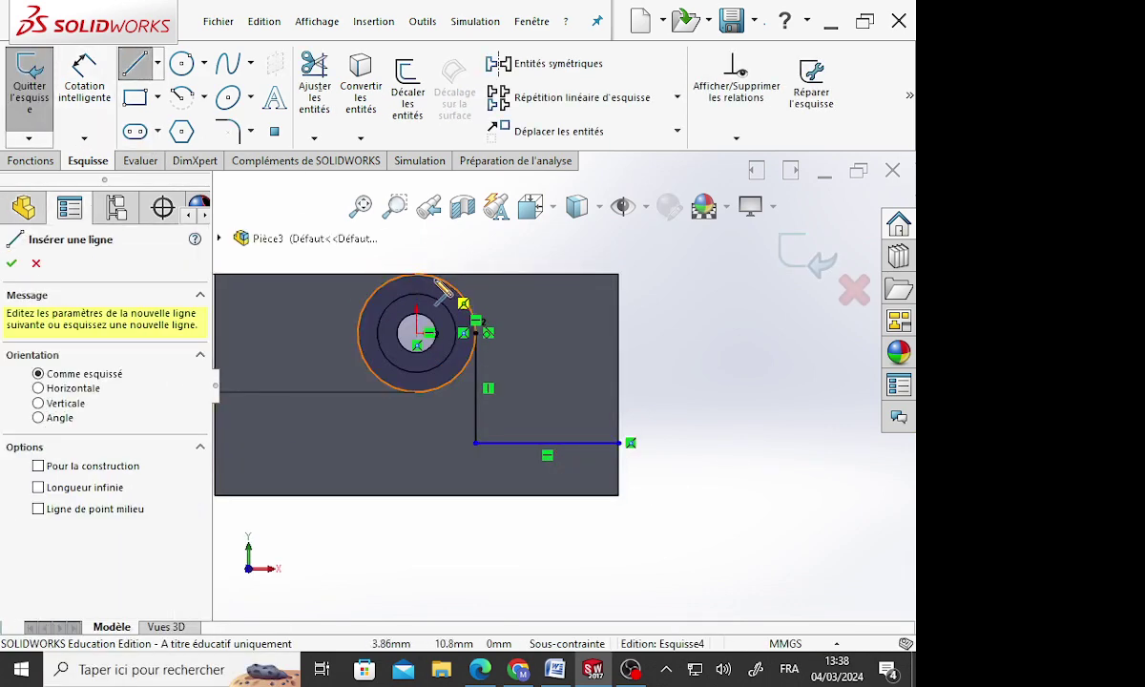
{"action": "left_click", "coordinate": [417, 278]}
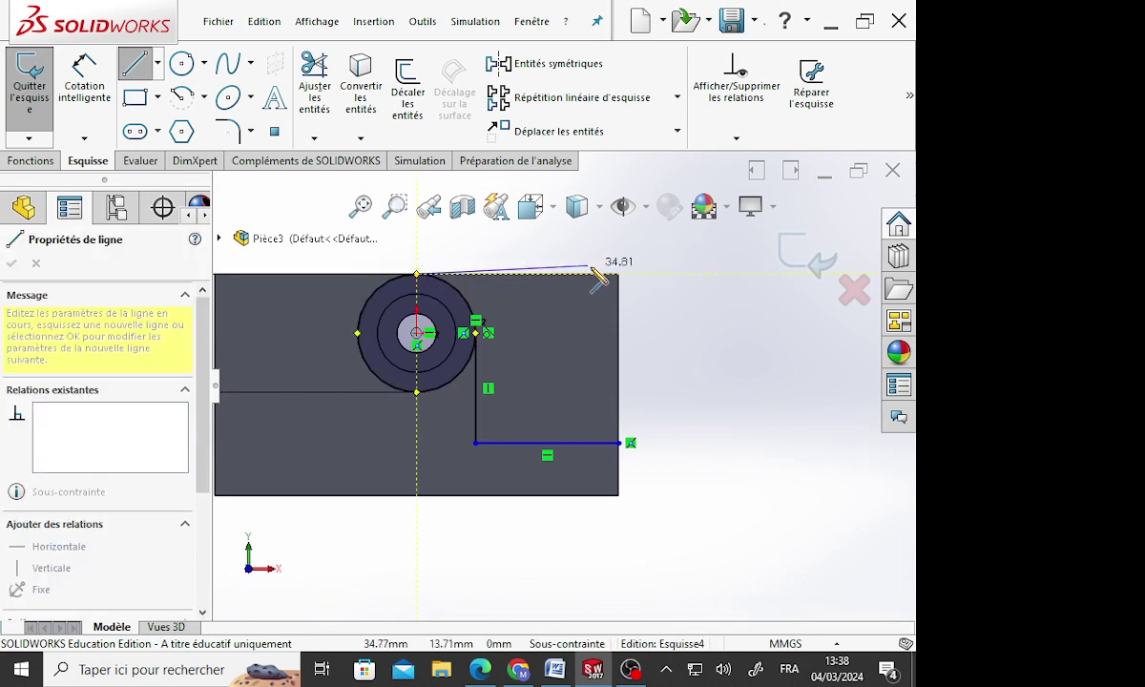
{"action": "left_click", "coordinate": [618, 275]}
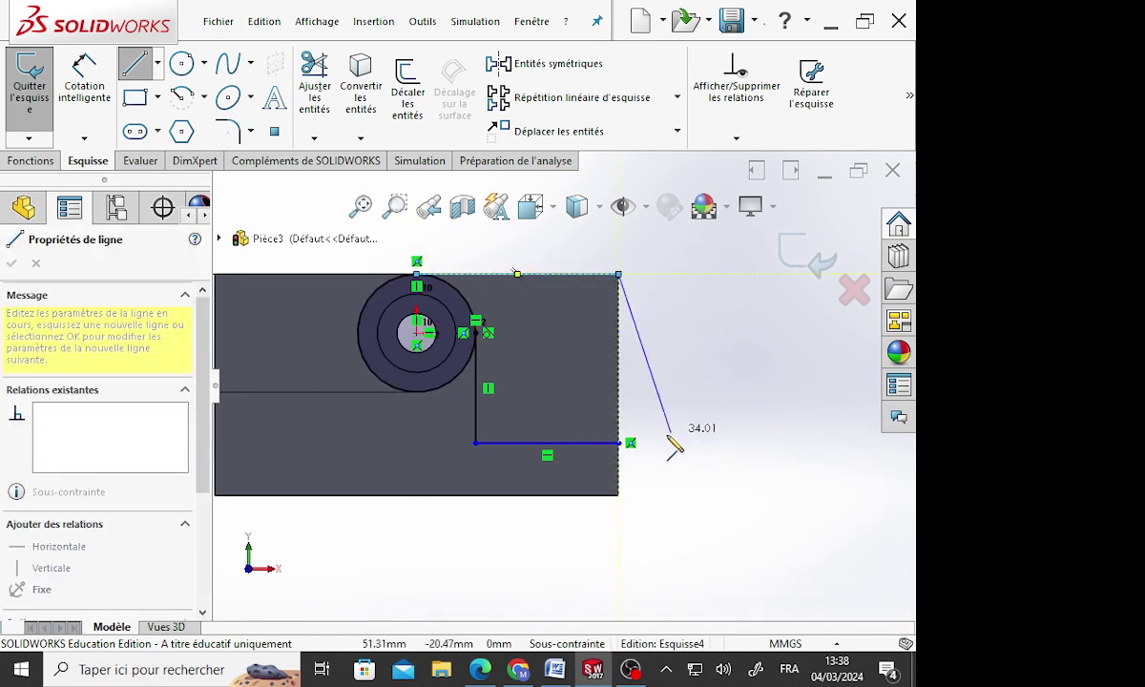
{"action": "key", "text": "Escape"}
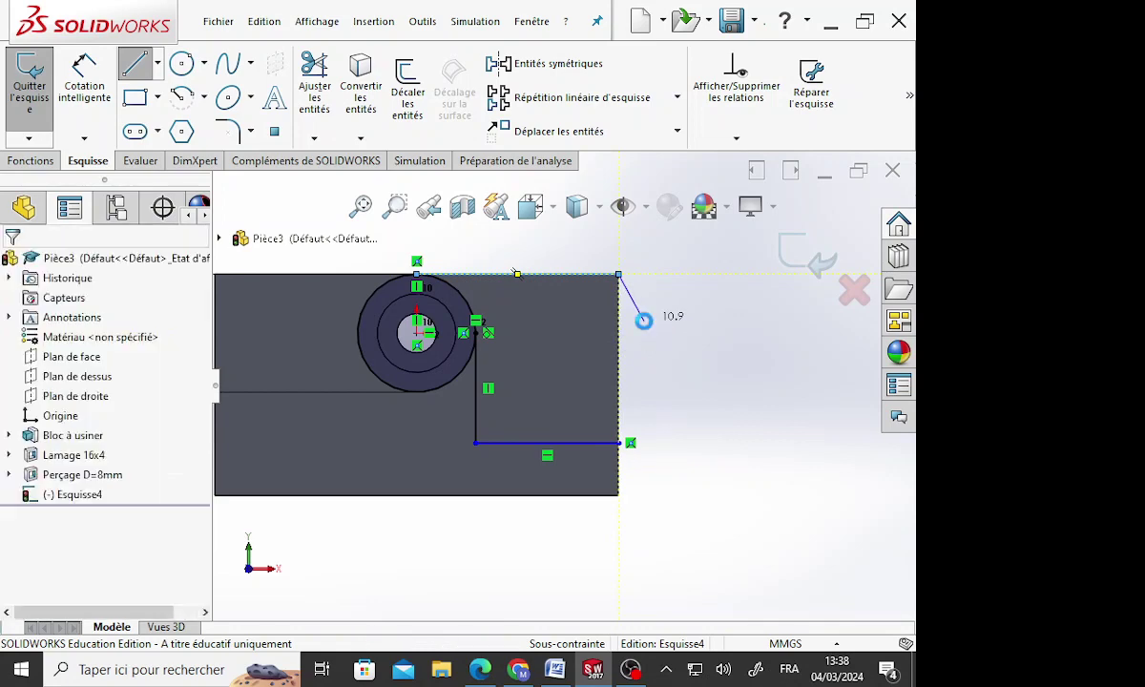
{"action": "left_click", "coordinate": [574, 276]}
{"action": "key", "text": "Delete"}
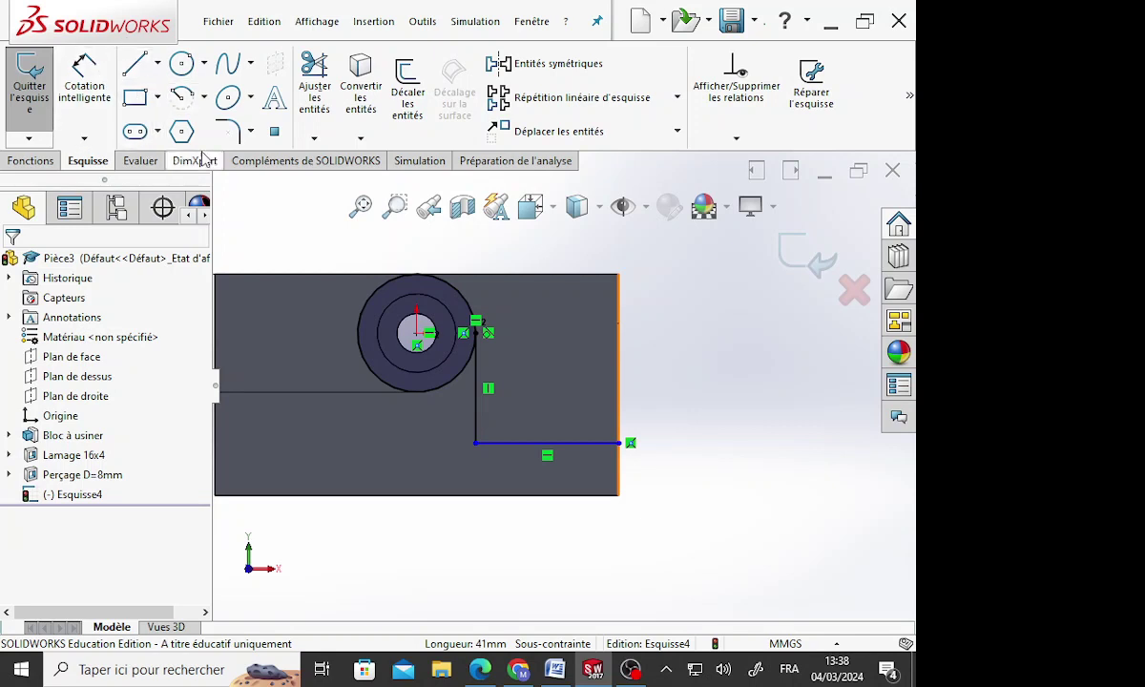
Add a vertical construction line down from the hole centre
{"action": "left_click", "coordinate": [160, 63]}
{"action": "left_click", "coordinate": [143, 112]}
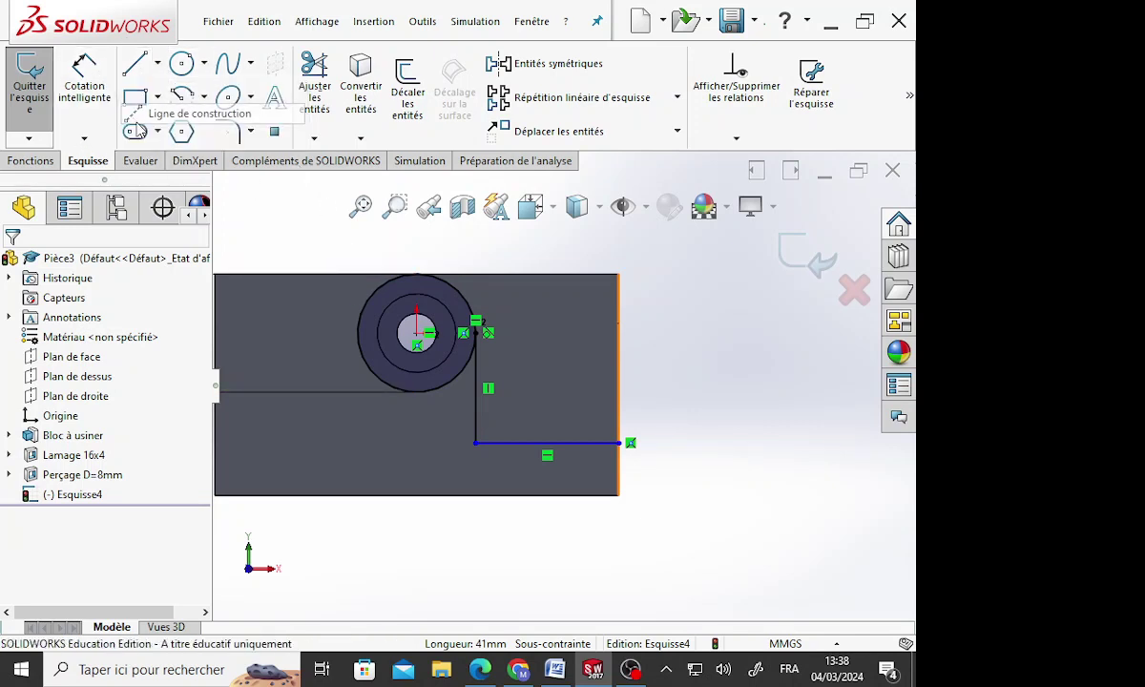
{"action": "left_click", "coordinate": [417, 333]}
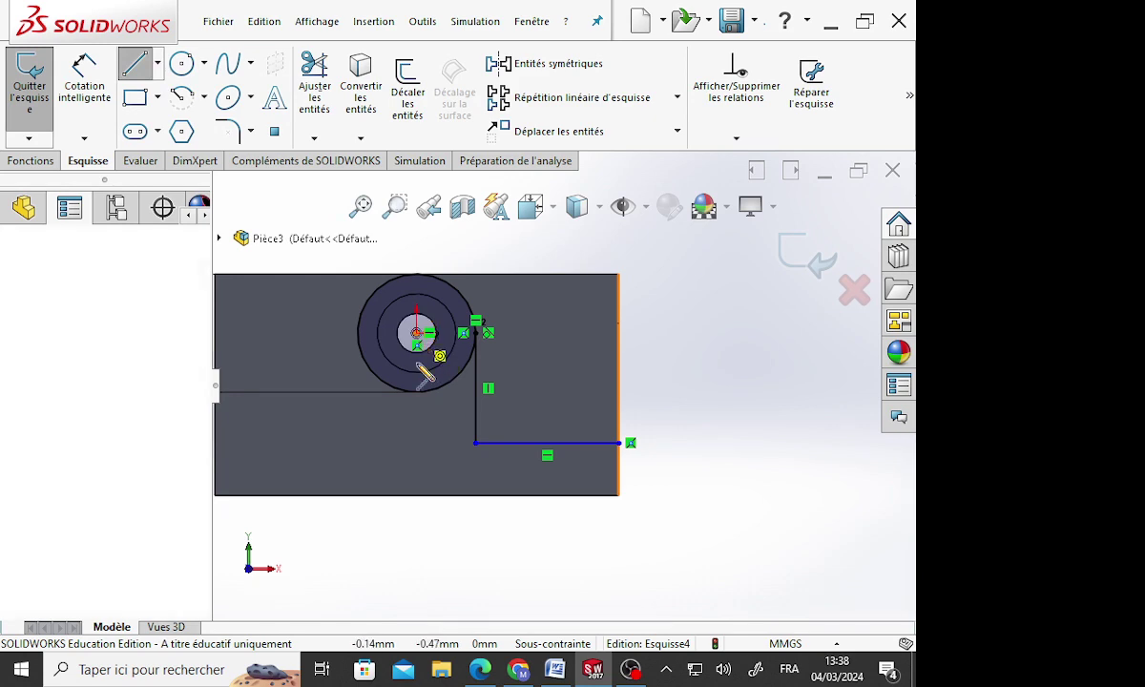
{"action": "left_click", "coordinate": [416, 573]}
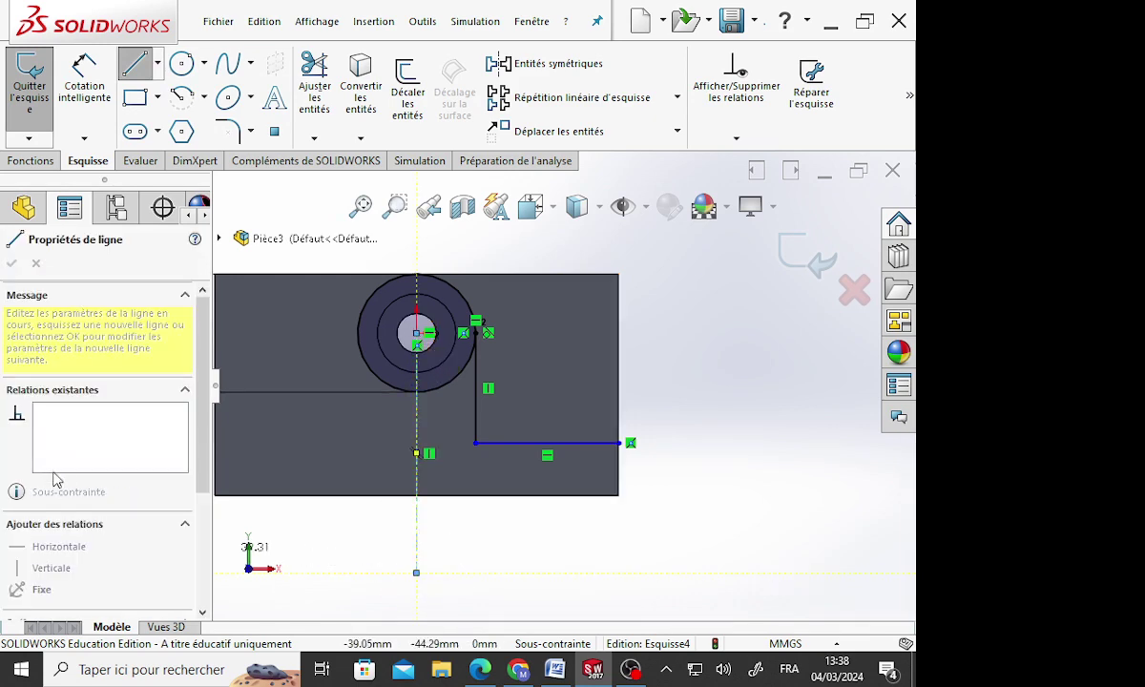
{"action": "key", "text": "Escape"}
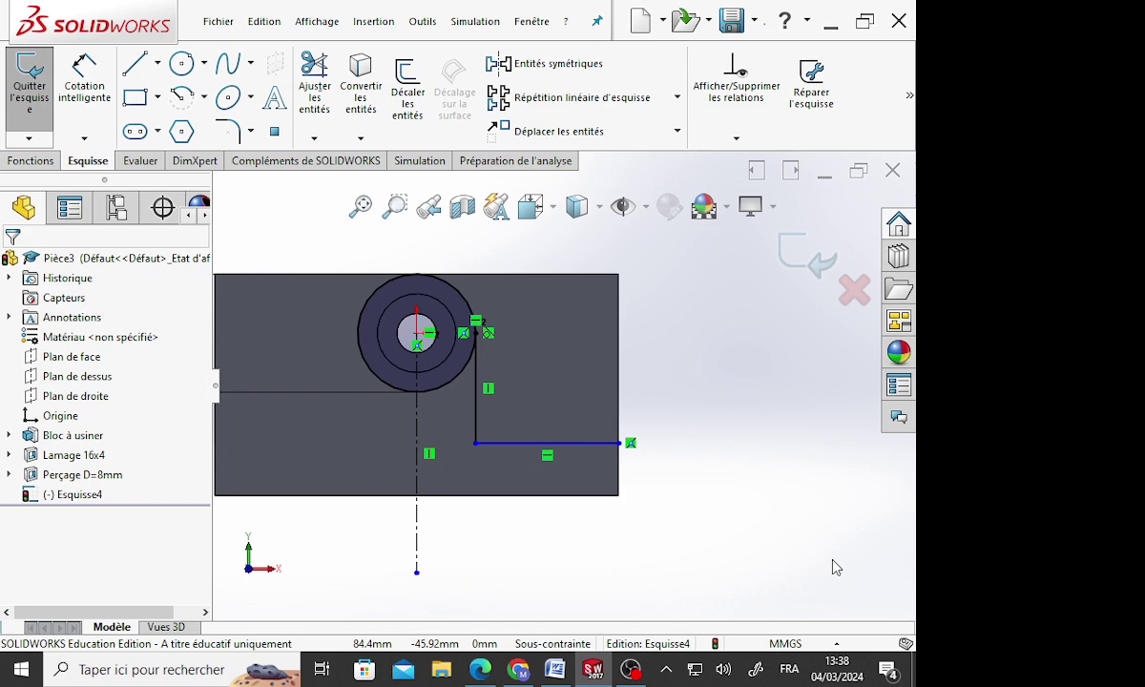
Close the profile to the bottom-right corner and centreline, dimensioning the right edge 8 mm
{"action": "left_click", "coordinate": [136, 78]}
{"action": "left_click", "coordinate": [630, 443]}
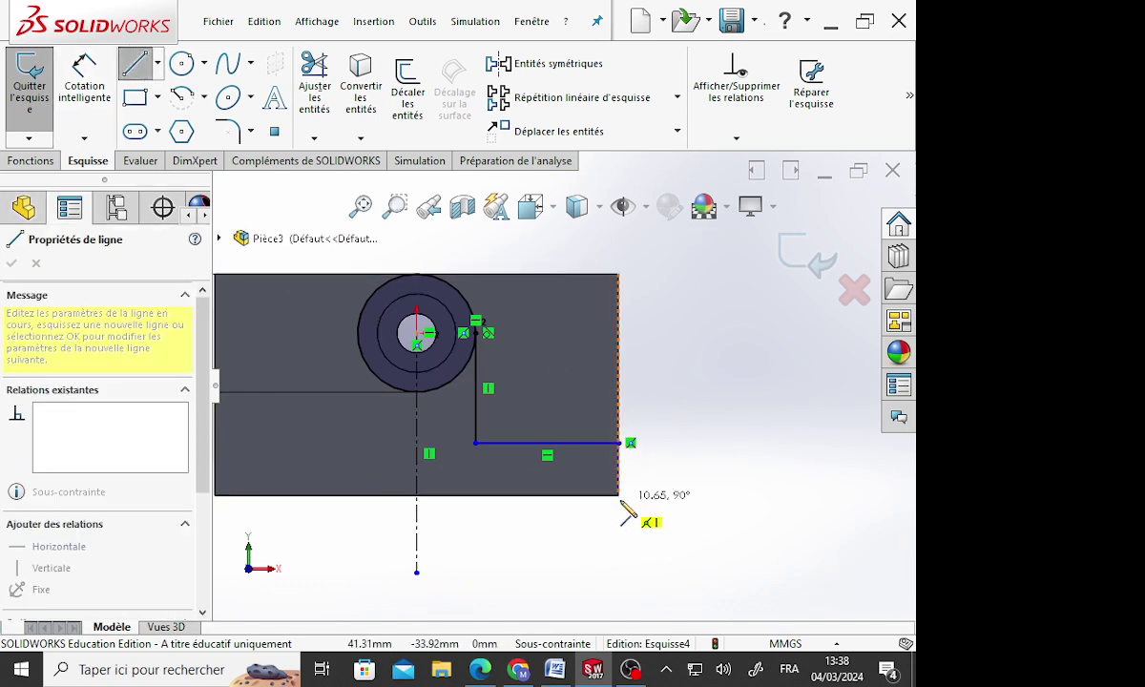
{"action": "left_click", "coordinate": [618, 495]}
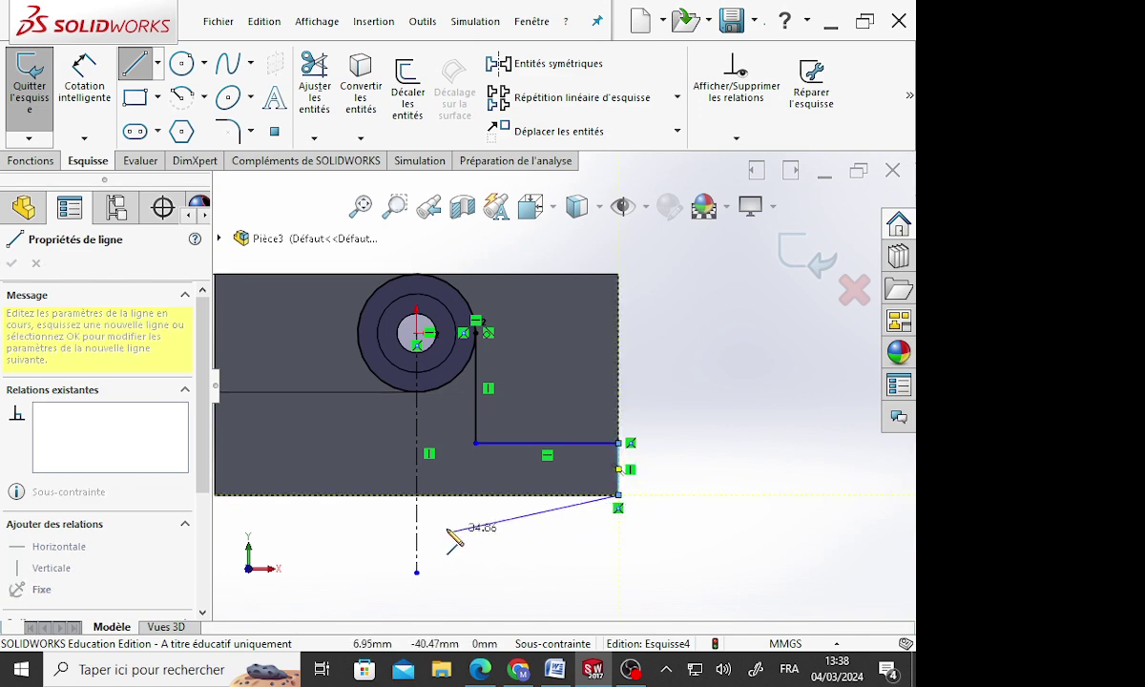
{"action": "left_click", "coordinate": [417, 495]}
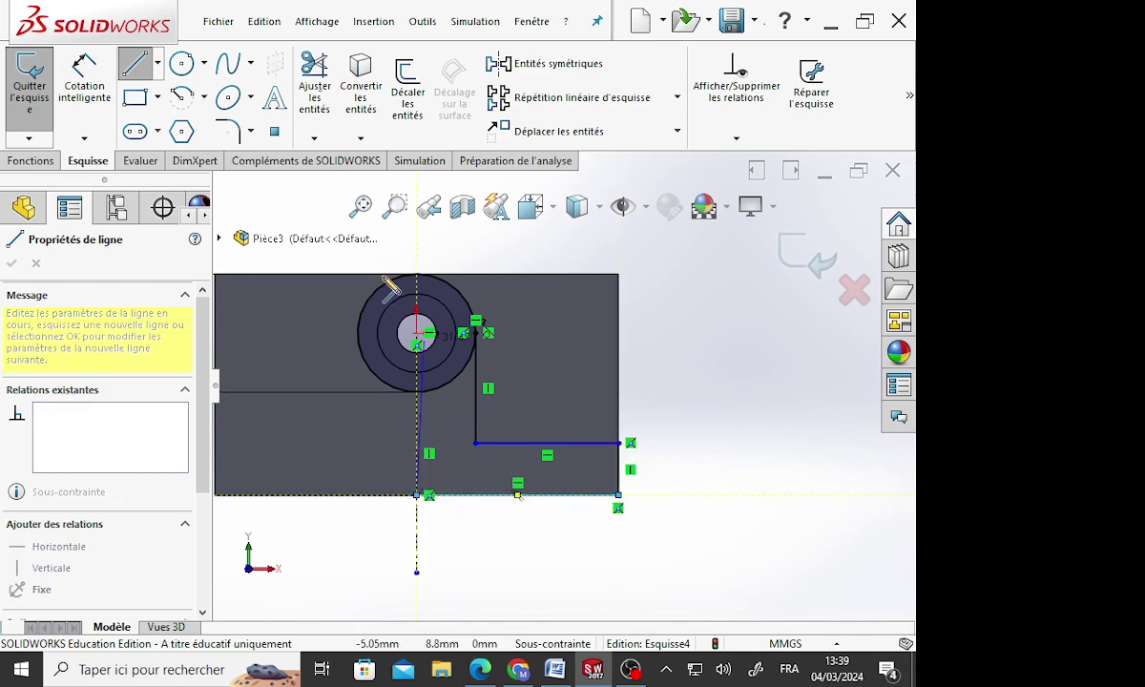
{"action": "right_click_drag", "start_coordinate": [367, 271], "coordinate": [322, 205]}
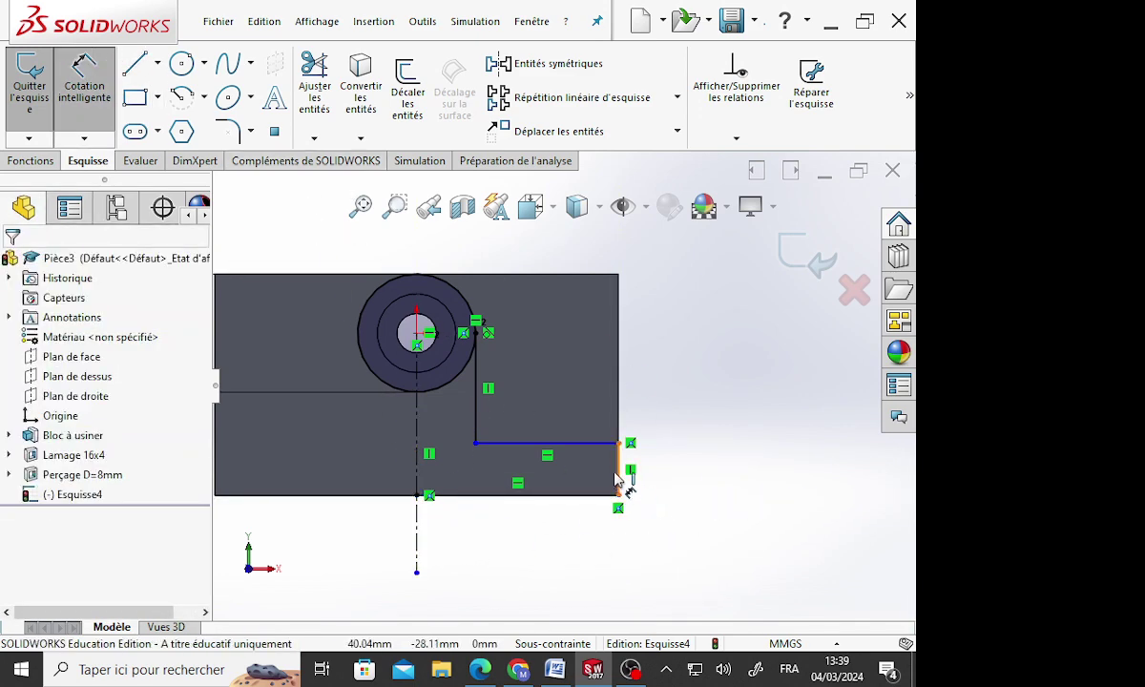
{"action": "left_click", "coordinate": [618, 477]}
{"action": "left_click", "coordinate": [686, 475]}
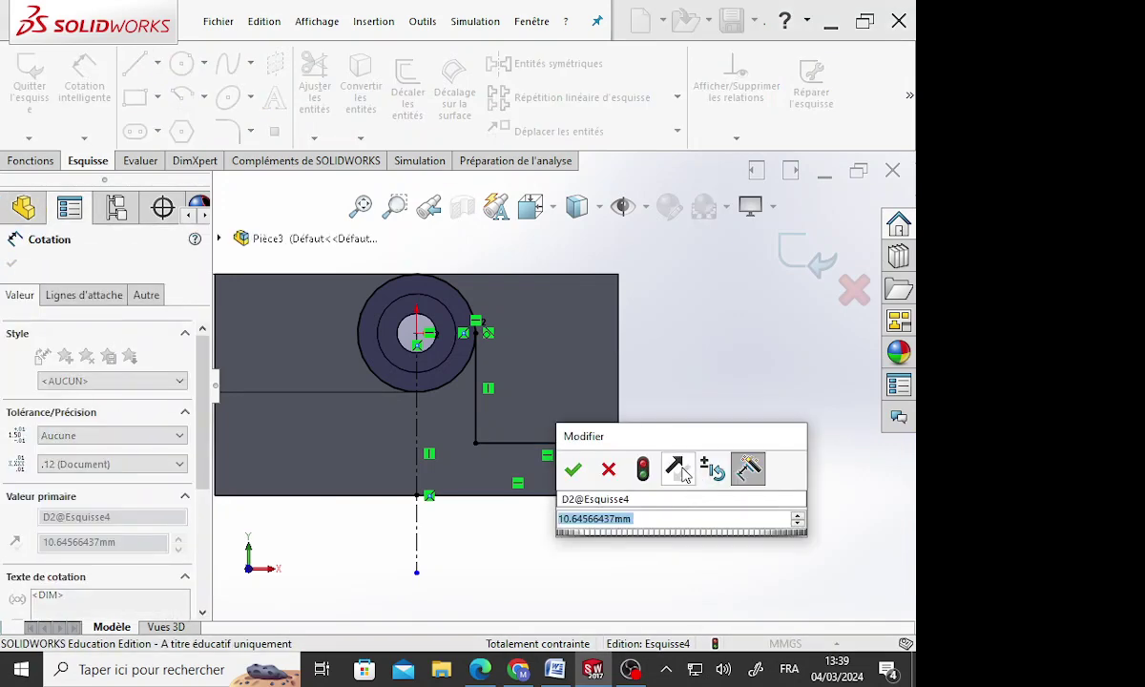
{"action": "type", "text": "8"}
{"action": "key", "text": "Return"}
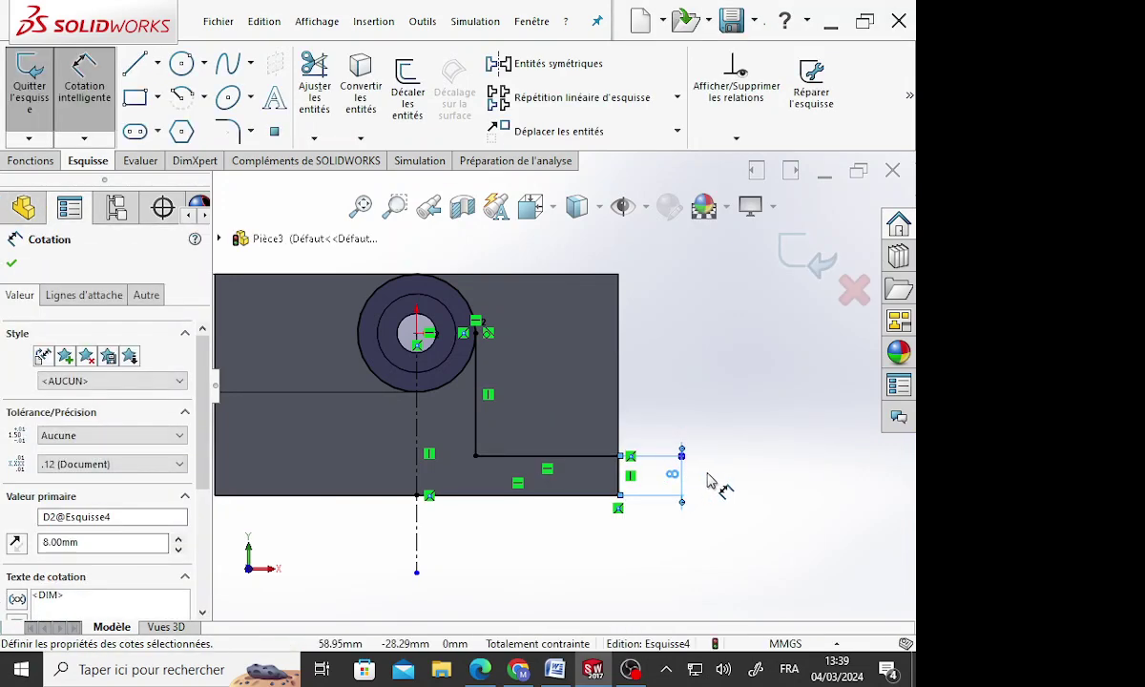
{"action": "key", "text": "Escape"}
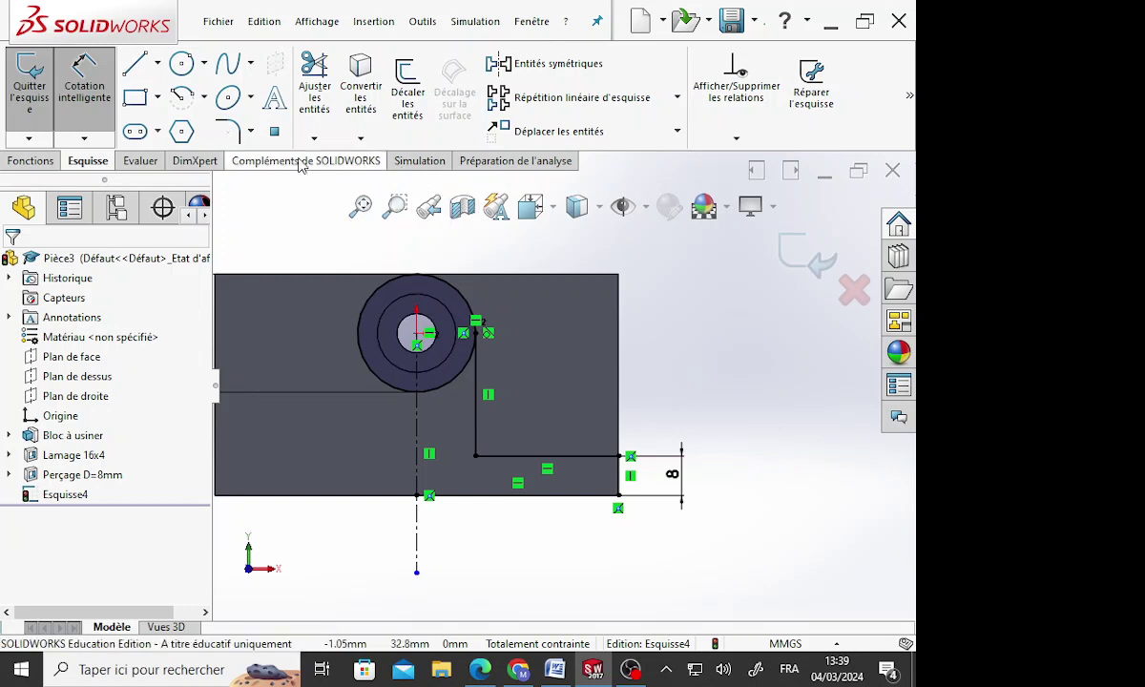
{"action": "left_click", "coordinate": [226, 131]}
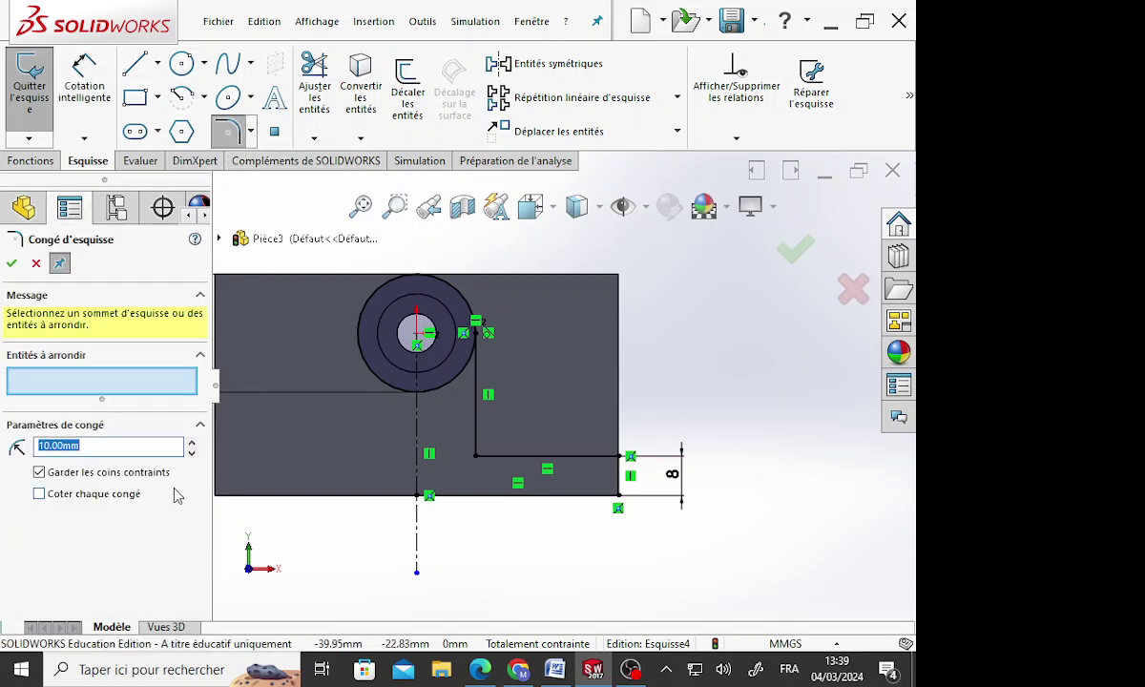
Round the inner corner with an R5 fillet and mirror the lug outline about the vertical centreline
{"action": "left_click", "coordinate": [481, 463]}
{"action": "left_click", "coordinate": [481, 463]}
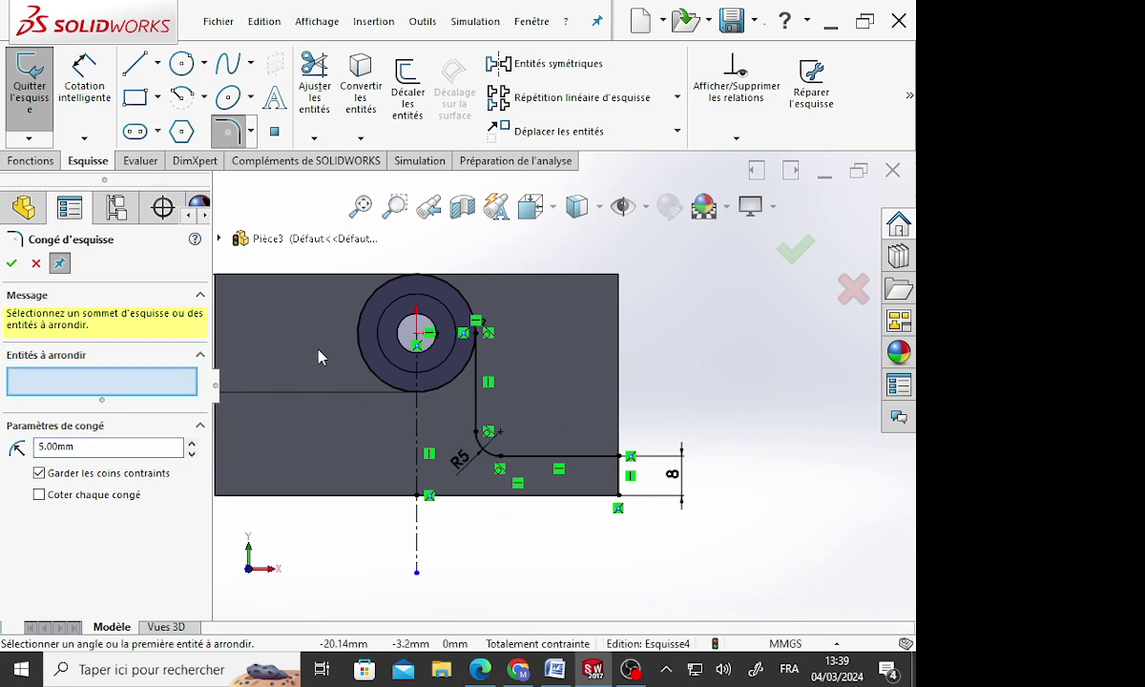
{"action": "left_click", "coordinate": [502, 67]}
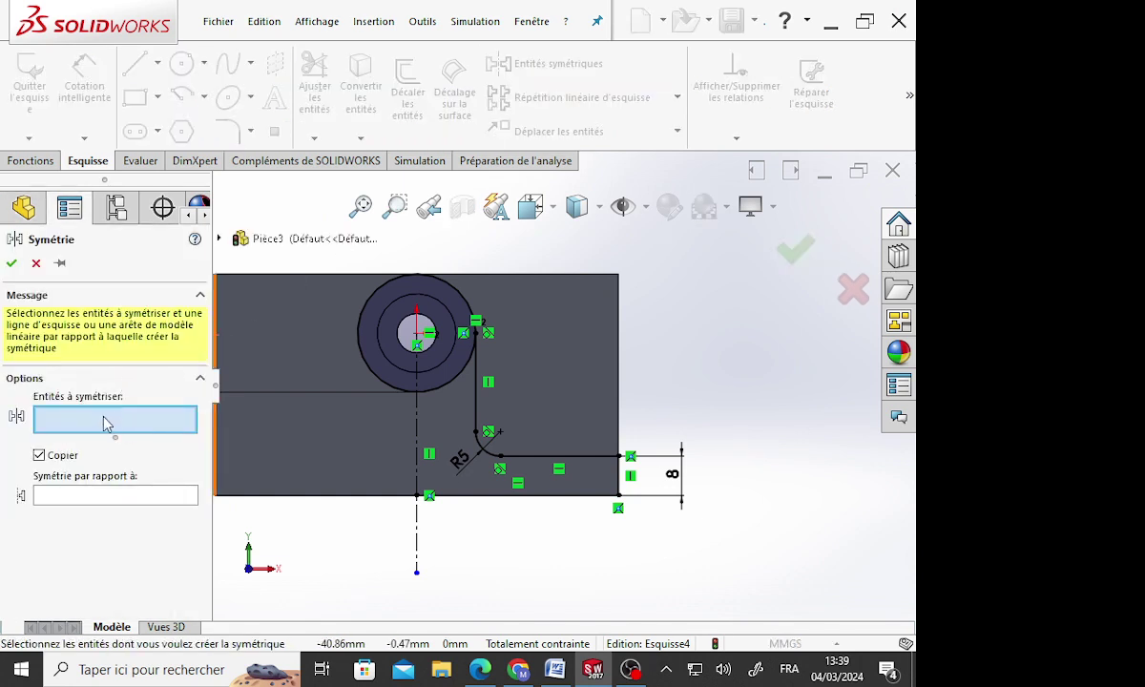
{"action": "left_click", "coordinate": [477, 380]}
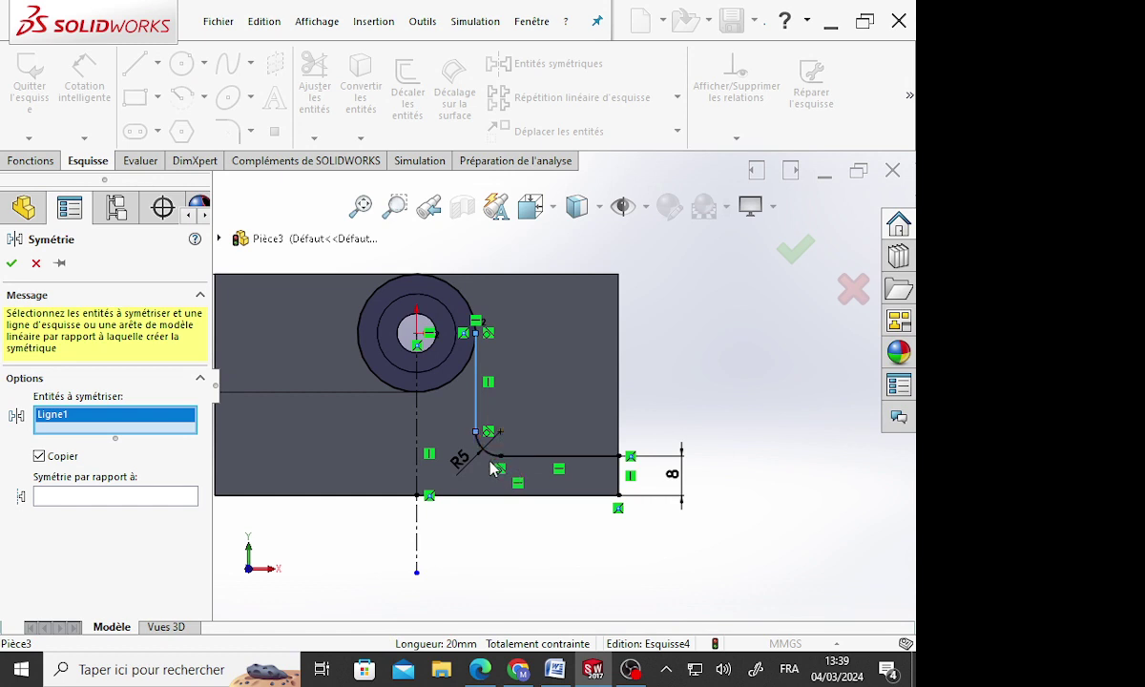
{"action": "left_click", "coordinate": [491, 462]}
{"action": "left_click", "coordinate": [535, 457]}
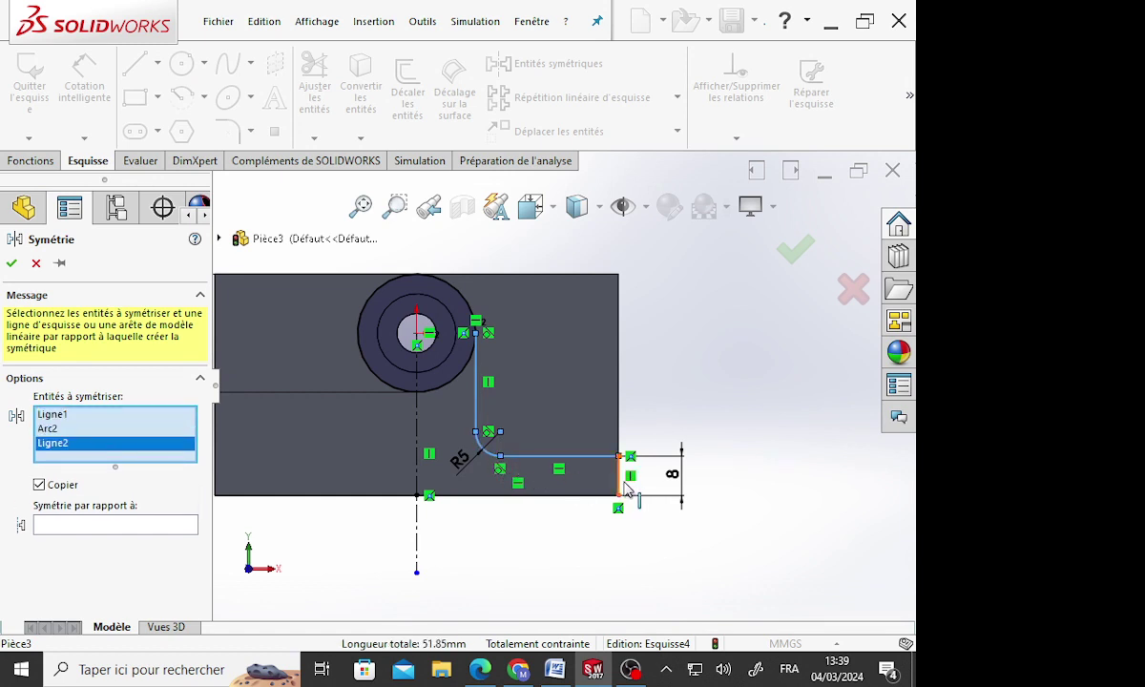
{"action": "left_click", "coordinate": [620, 485]}
{"action": "left_click", "coordinate": [563, 494]}
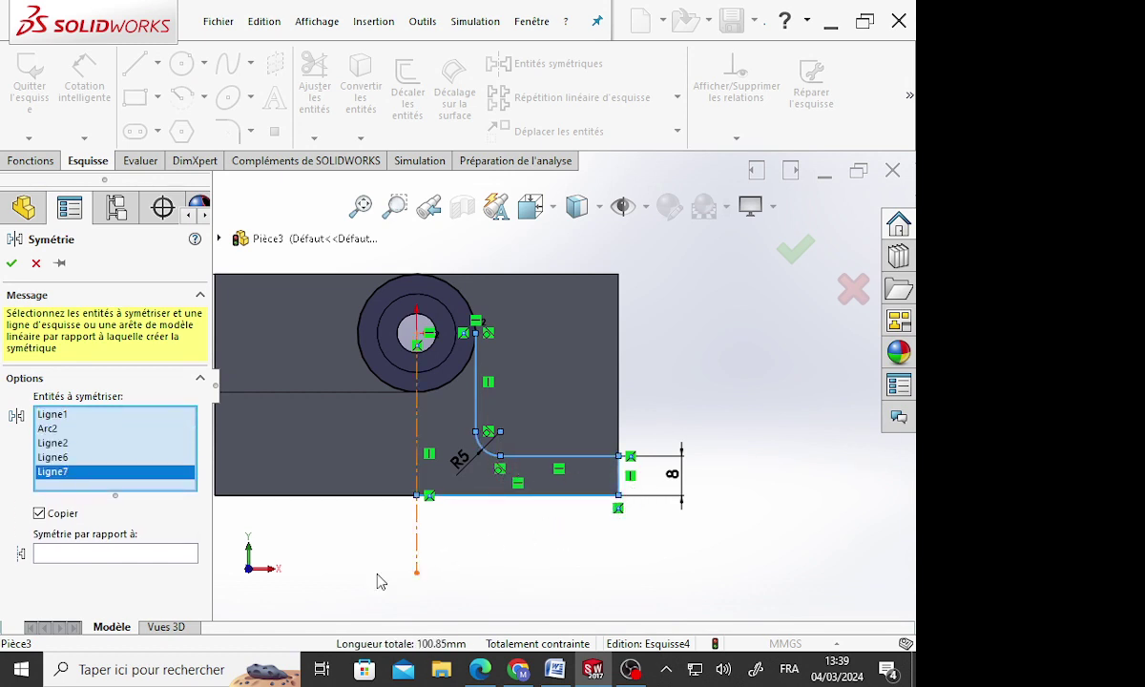
{"action": "left_click", "coordinate": [43, 553]}
{"action": "left_click", "coordinate": [417, 476]}
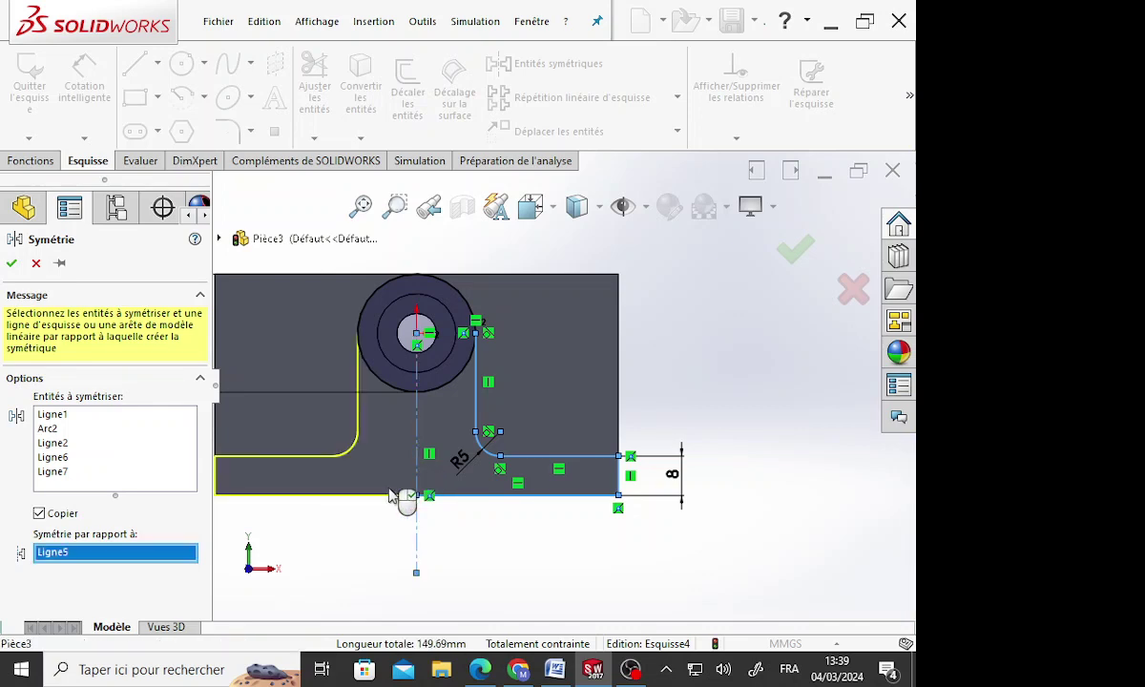
{"action": "left_click", "coordinate": [12, 264]}
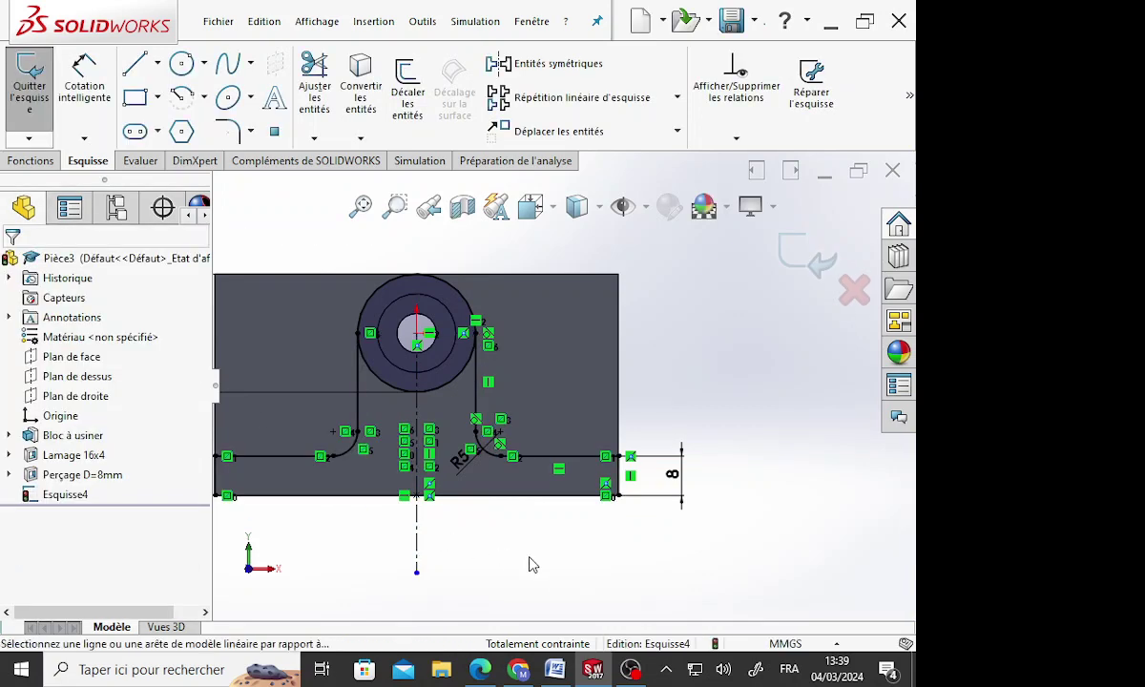
{"action": "key", "text": "f"}
Trim away the circle's lower-left and lower-right arcs
{"action": "scroll", "coordinate": [467, 449], "scroll_direction": "down", "scroll_amount": 3}
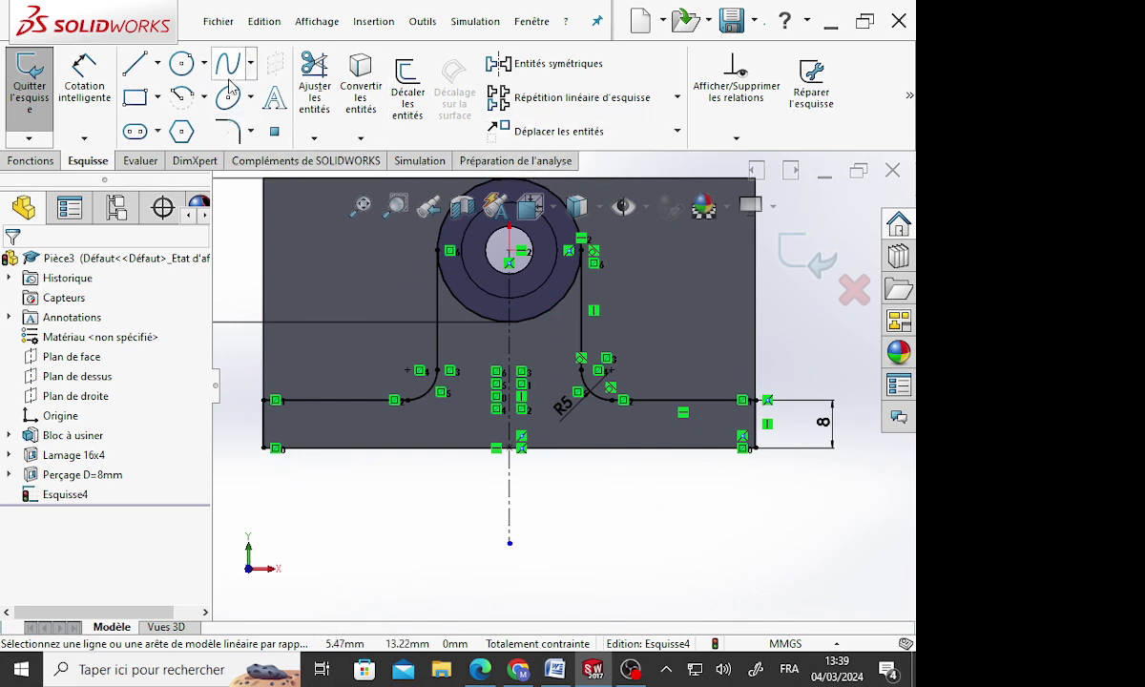
{"action": "left_click", "coordinate": [314, 86]}
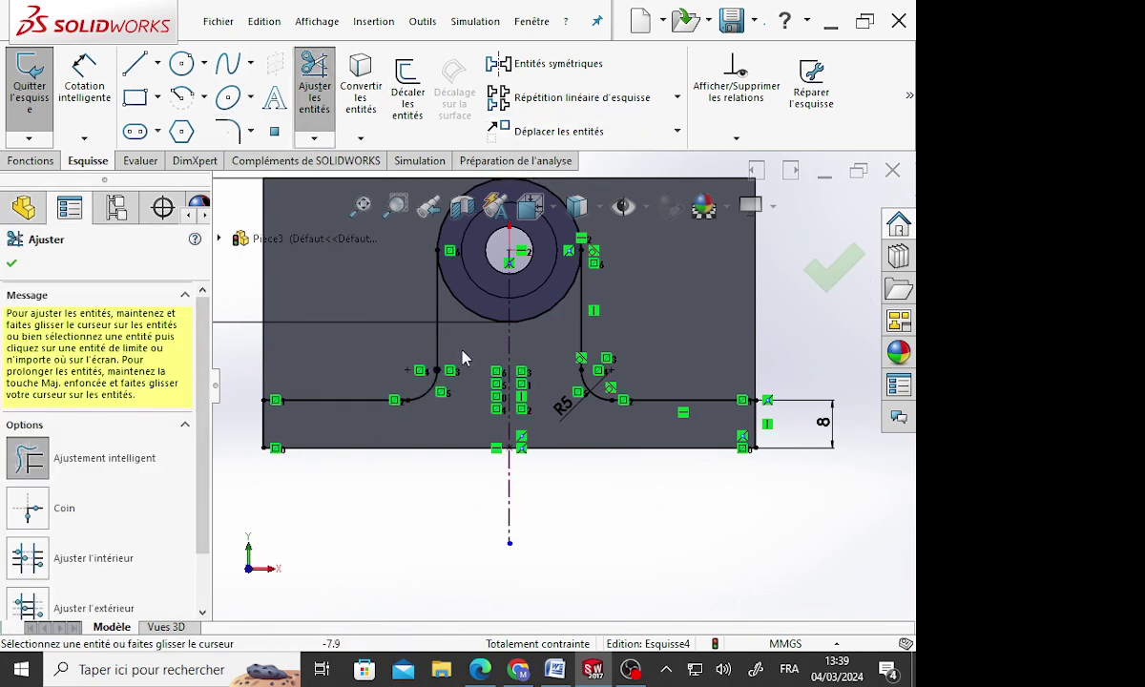
{"action": "left_click_drag", "start_coordinate": [468, 329], "coordinate": [463, 306]}
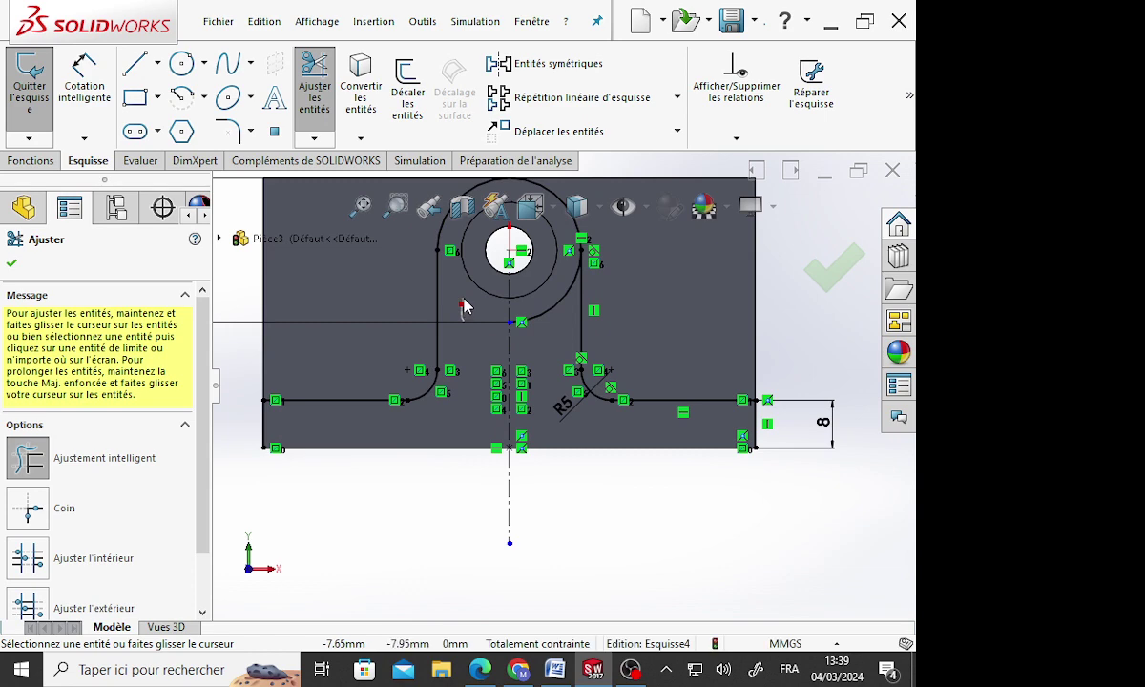
{"action": "left_click_drag", "start_coordinate": [558, 325], "coordinate": [555, 312]}
{"action": "scroll", "coordinate": [554, 312], "scroll_direction": "down", "scroll_amount": 2}
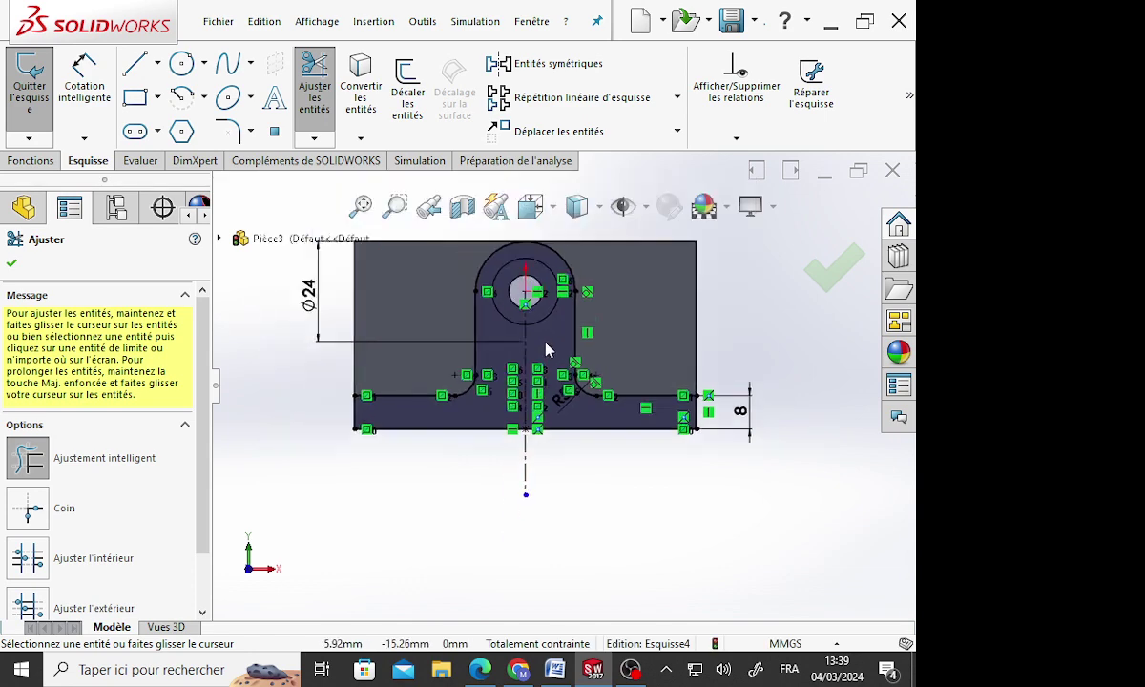
{"action": "scroll", "coordinate": [537, 282], "scroll_direction": "down", "scroll_amount": 1}
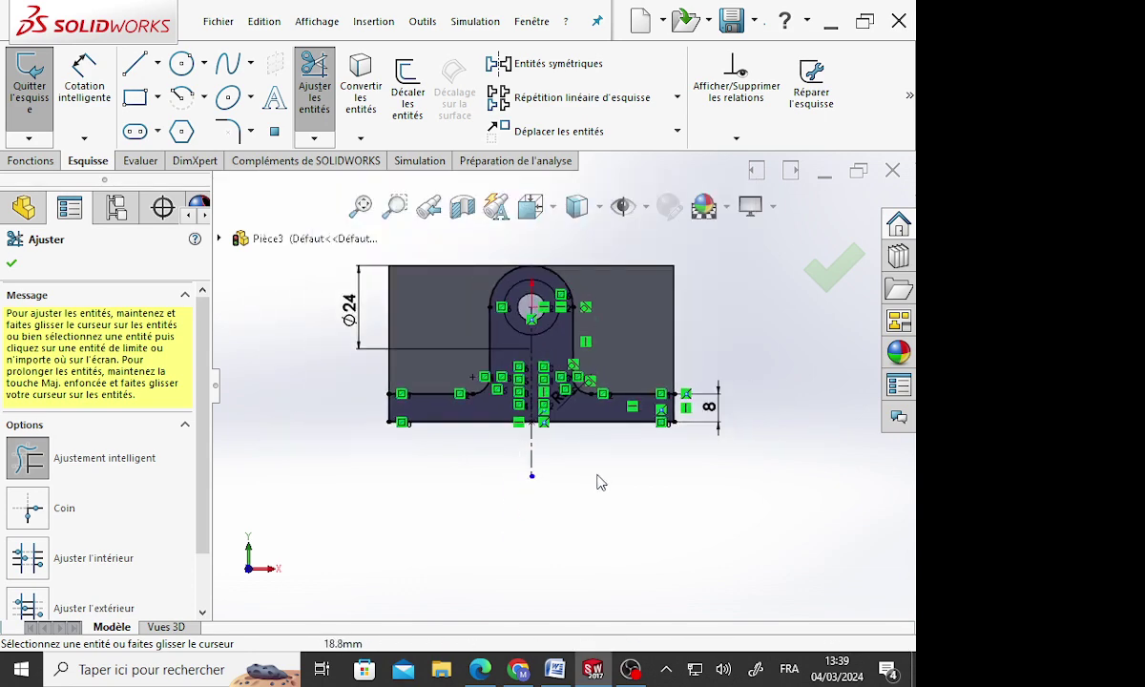
{"action": "left_click", "coordinate": [30, 159]}
Cut Esquisse4 with an A travers tout extruded cut, creating Enlèv. mat.-Extru.3
{"action": "left_click", "coordinate": [321, 93]}
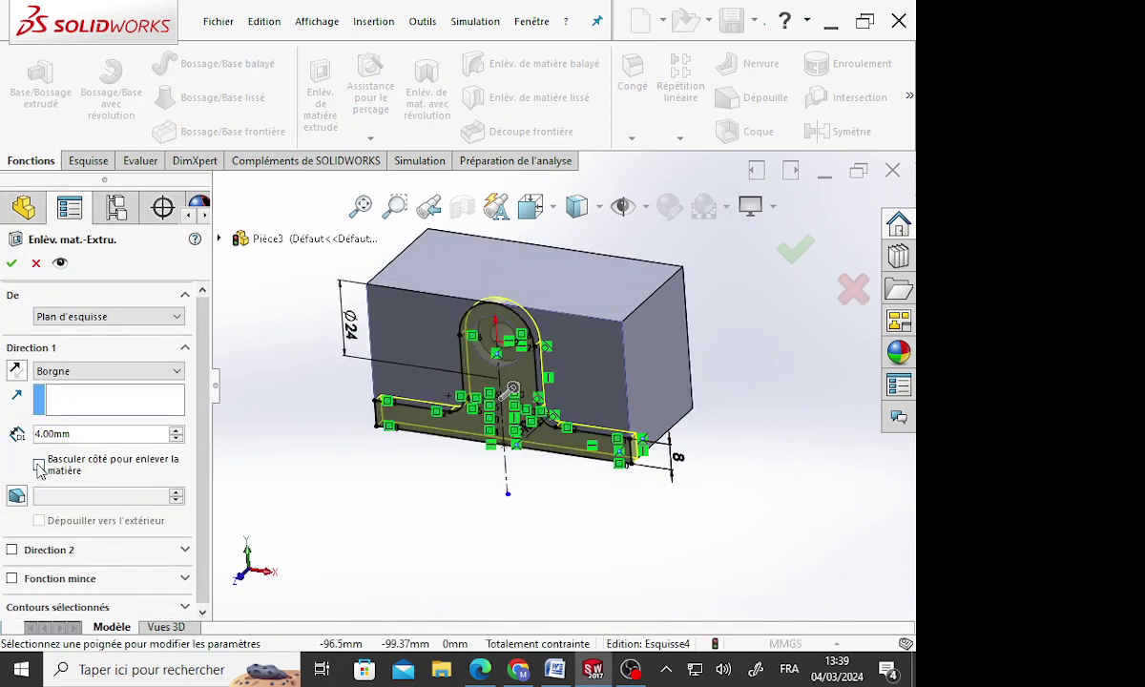
{"action": "left_click", "coordinate": [131, 371]}
{"action": "left_click", "coordinate": [97, 396]}
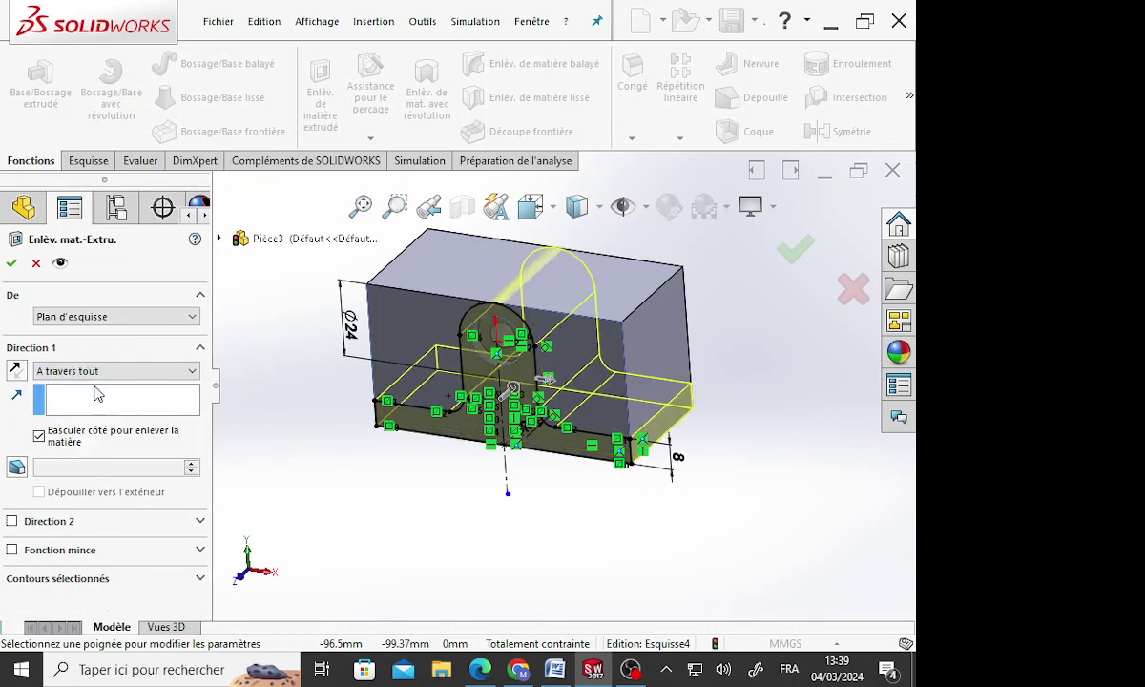
{"action": "left_click", "coordinate": [13, 264]}
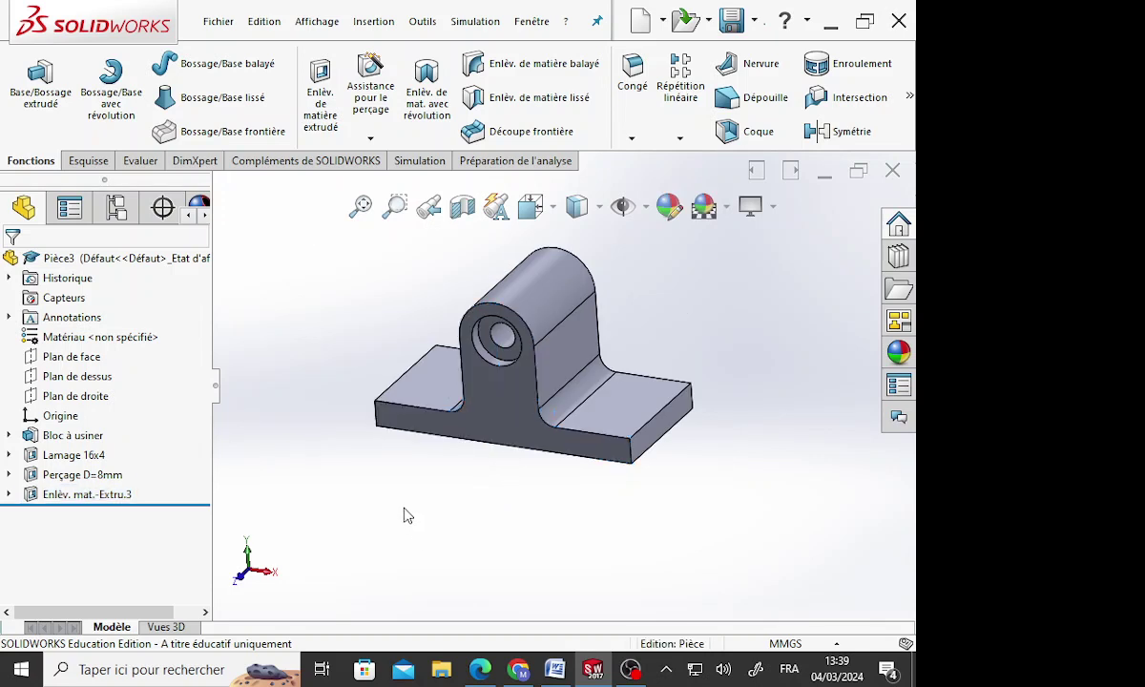
{"action": "left_click", "coordinate": [110, 502]}
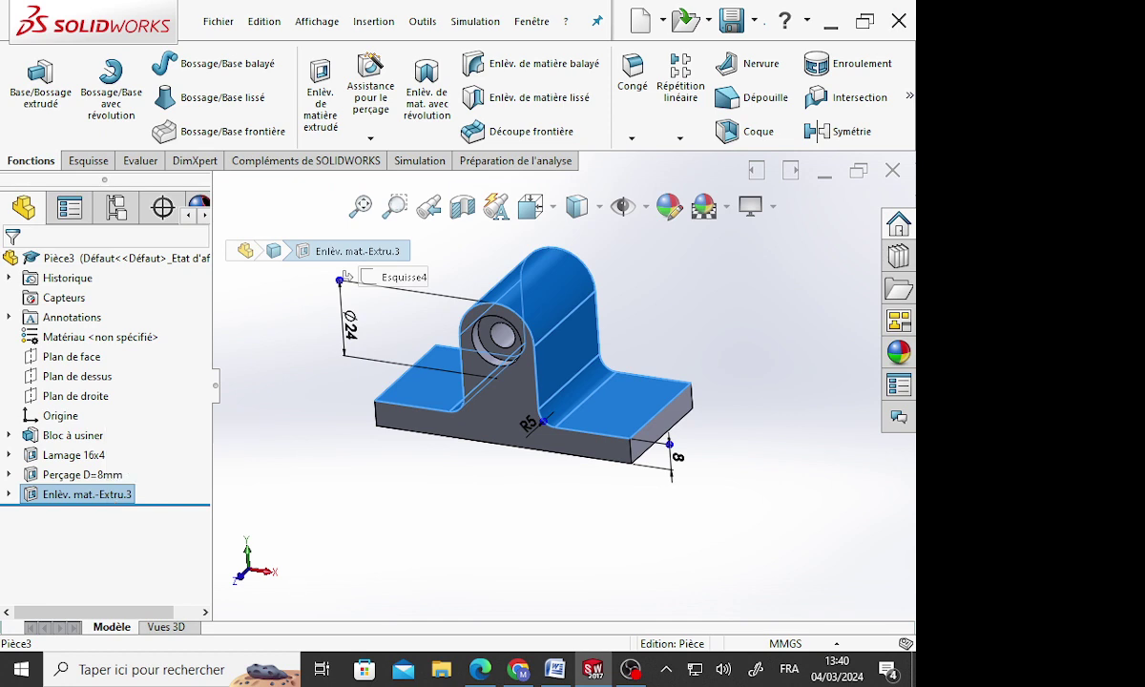
Rename the through-all cut feature to Contournage and select the bracket's front face
{"action": "left_click", "coordinate": [77, 493]}
{"action": "left_click", "coordinate": [76, 494]}
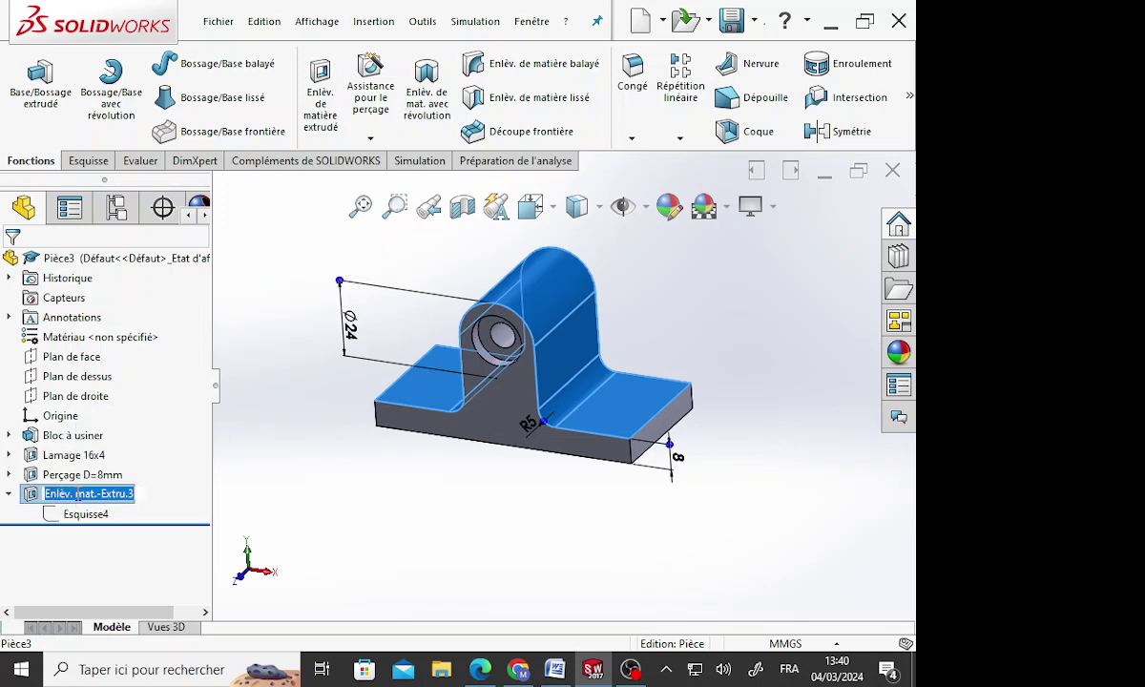
{"action": "left_click", "coordinate": [70, 493]}
{"action": "left_click_drag", "start_coordinate": [140, 500], "coordinate": [72, 497]}
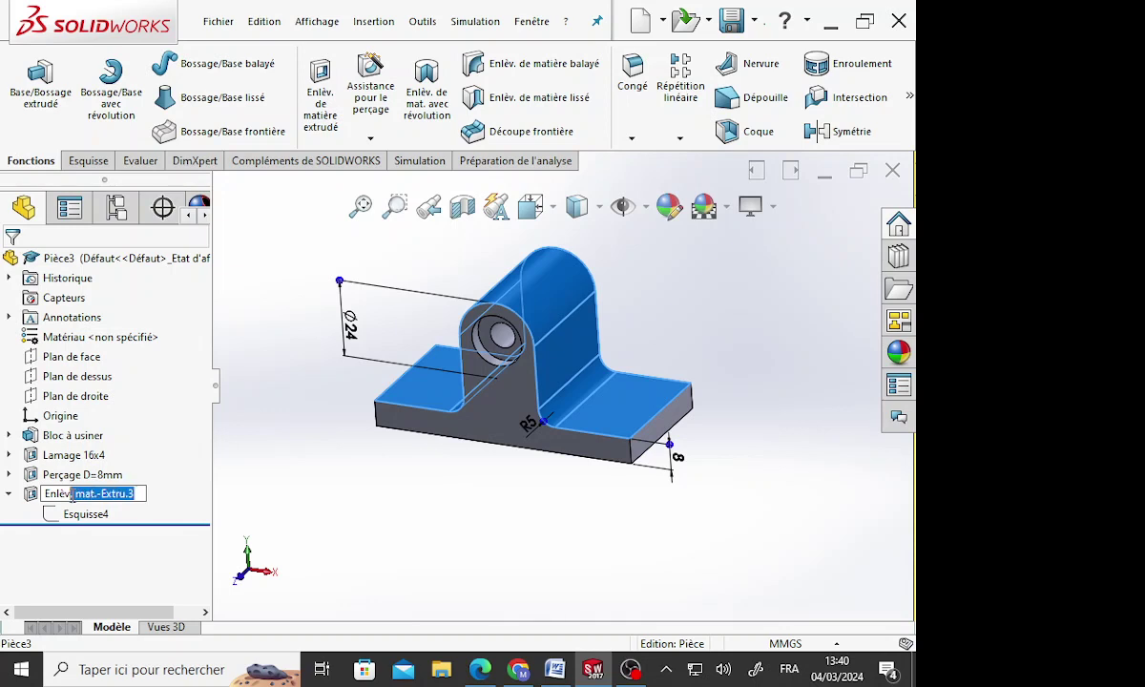
{"action": "type", "text": "Contournage"}
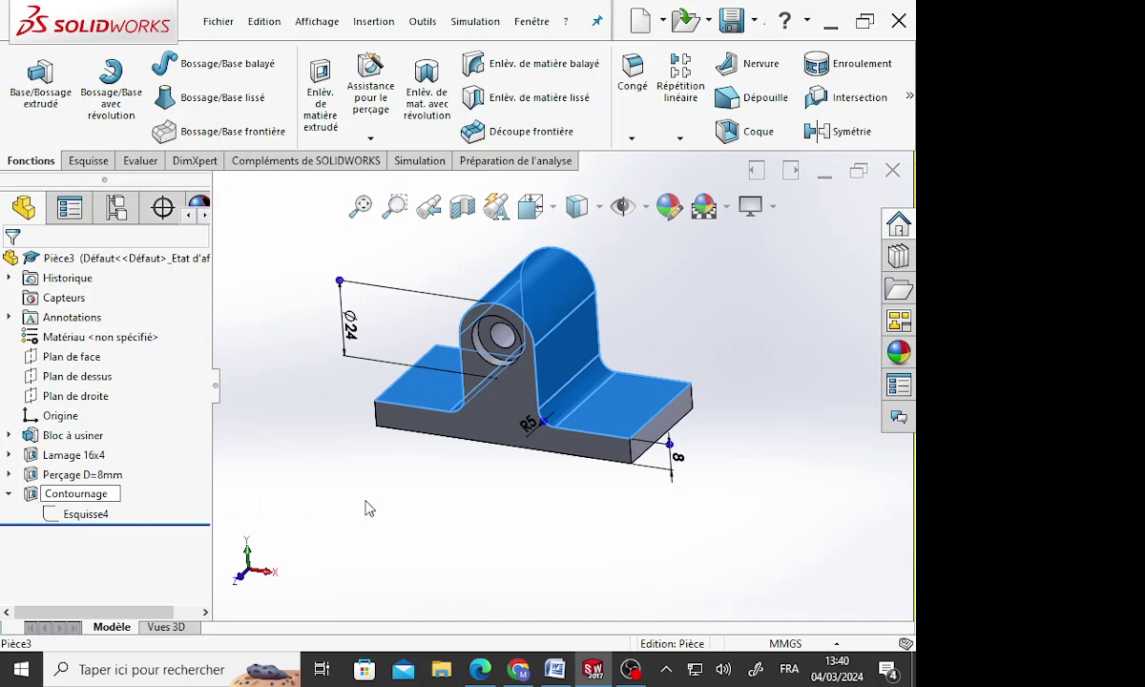
{"action": "left_click", "coordinate": [403, 529]}
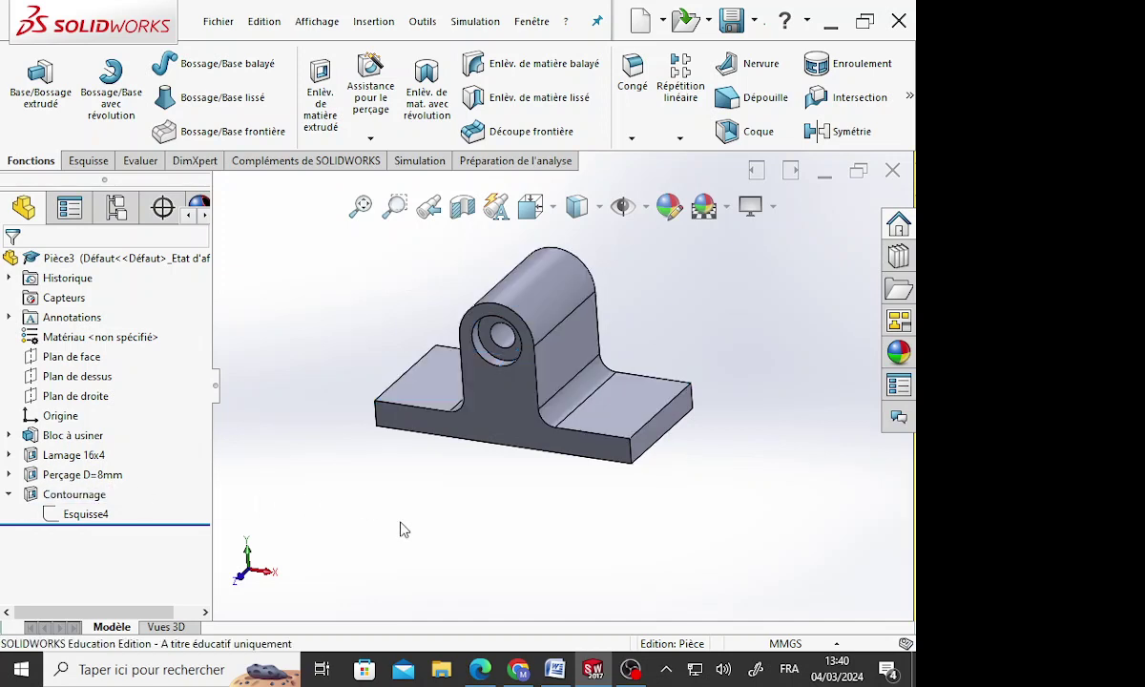
{"action": "left_click", "coordinate": [9, 495]}
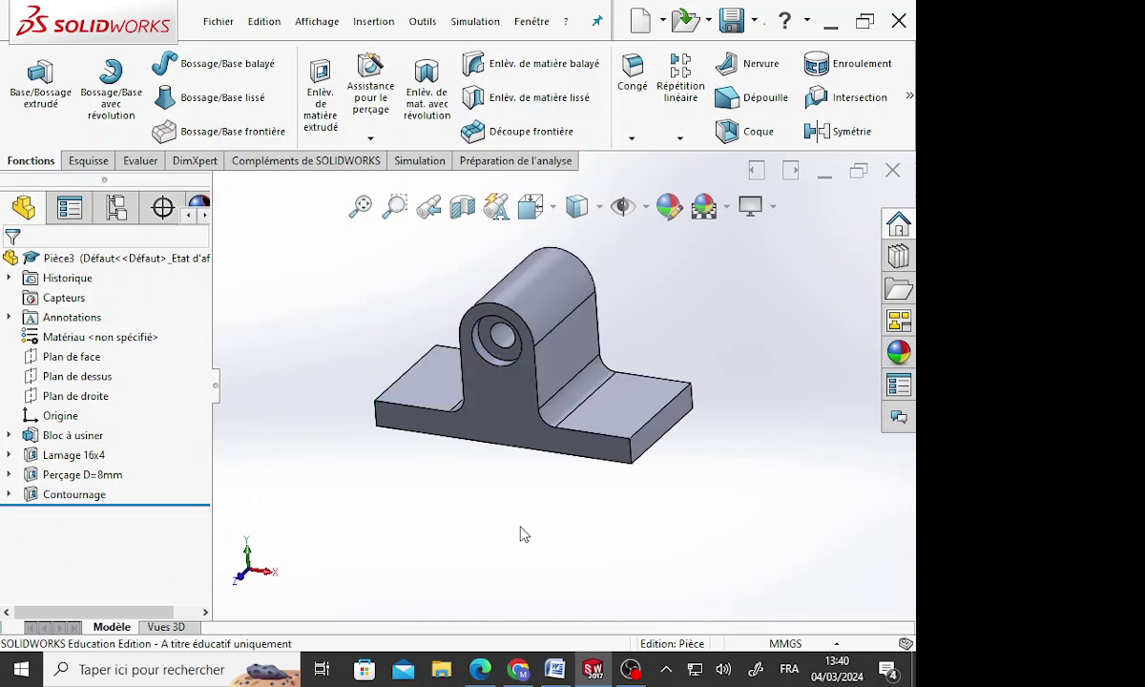
{"action": "left_click", "coordinate": [510, 440]}
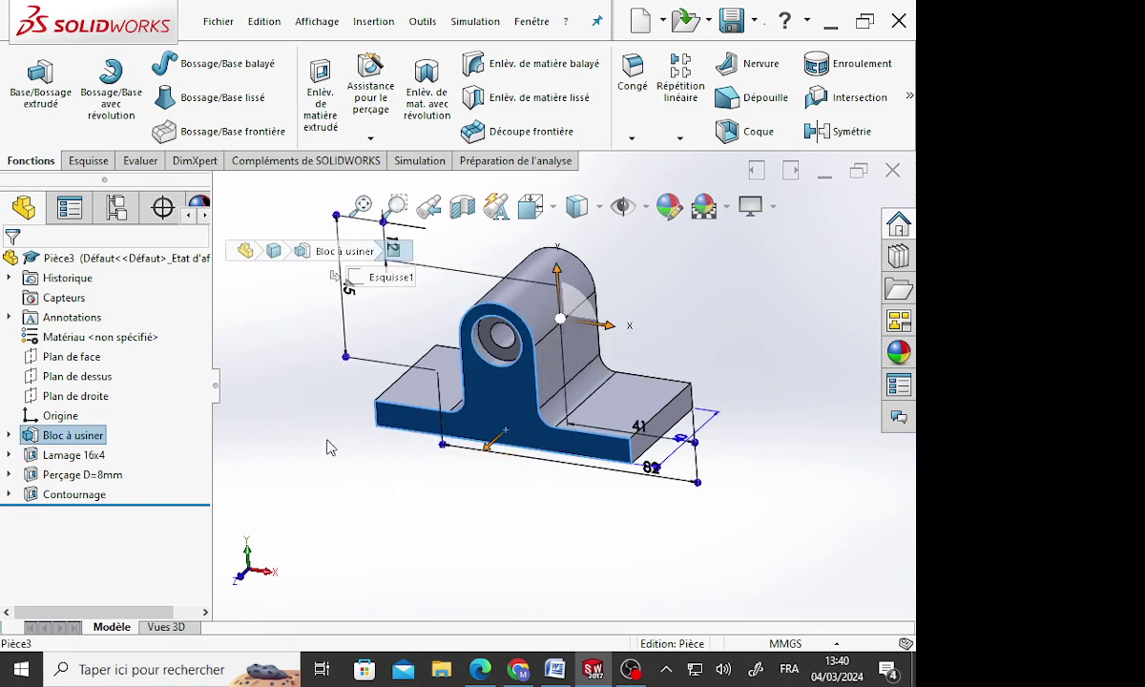
Sketch a trial circle on the front face's bottom edge, then discard it
{"action": "left_click", "coordinate": [92, 160]}
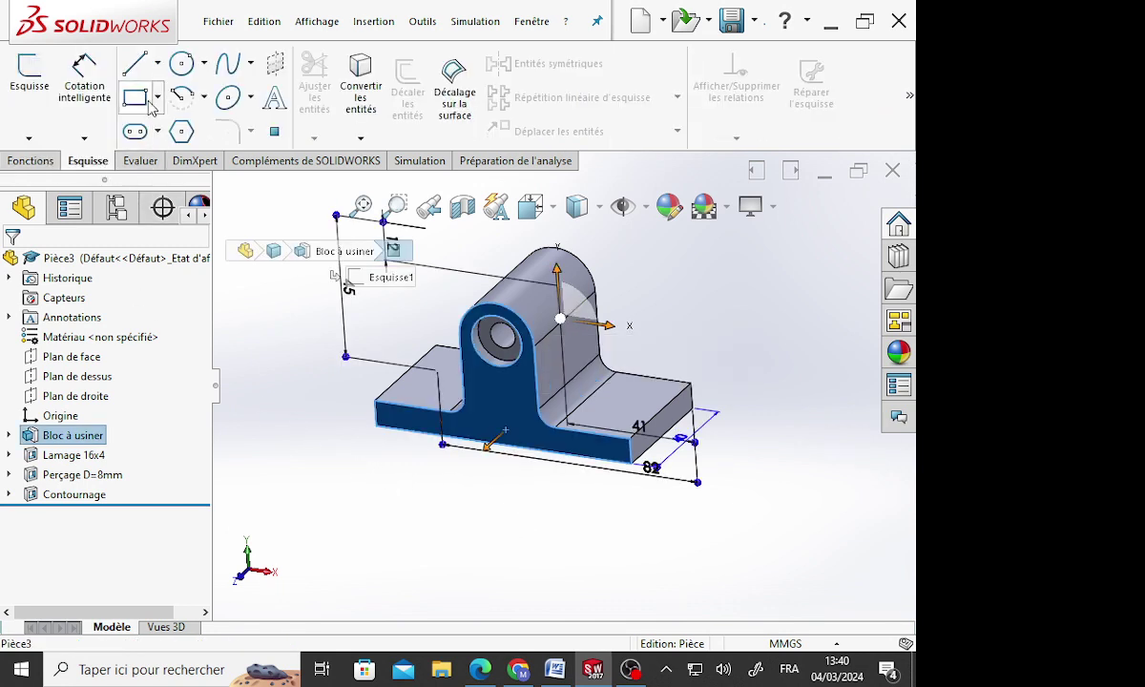
{"action": "left_click", "coordinate": [182, 65]}
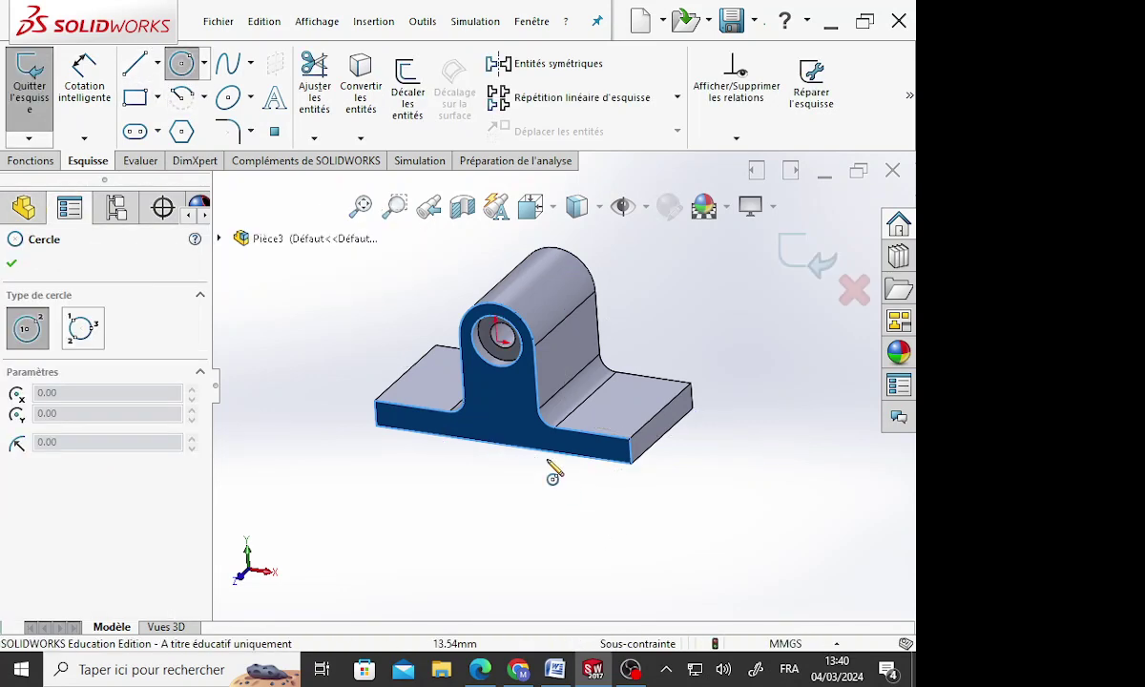
{"action": "scroll", "coordinate": [530, 434], "scroll_direction": "down", "scroll_amount": 5}
{"action": "left_click", "coordinate": [528, 404]}
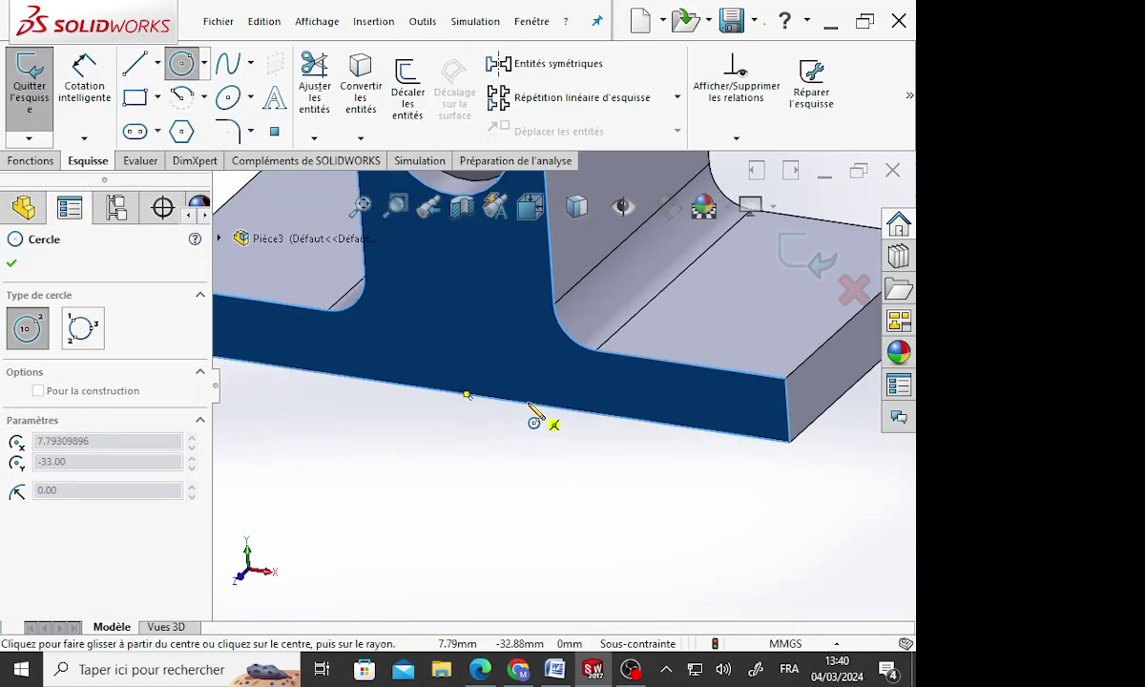
{"action": "left_click", "coordinate": [513, 411]}
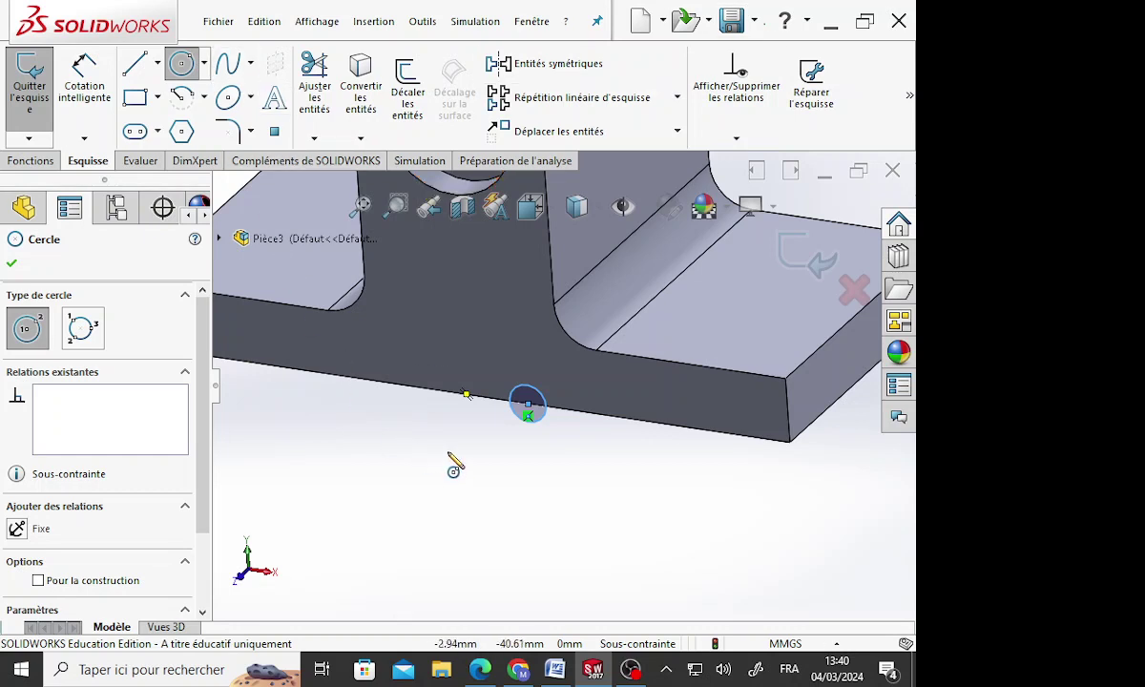
{"action": "key", "text": "Escape"}
Draw a slot along the base's bottom edge
{"action": "left_click", "coordinate": [134, 131]}
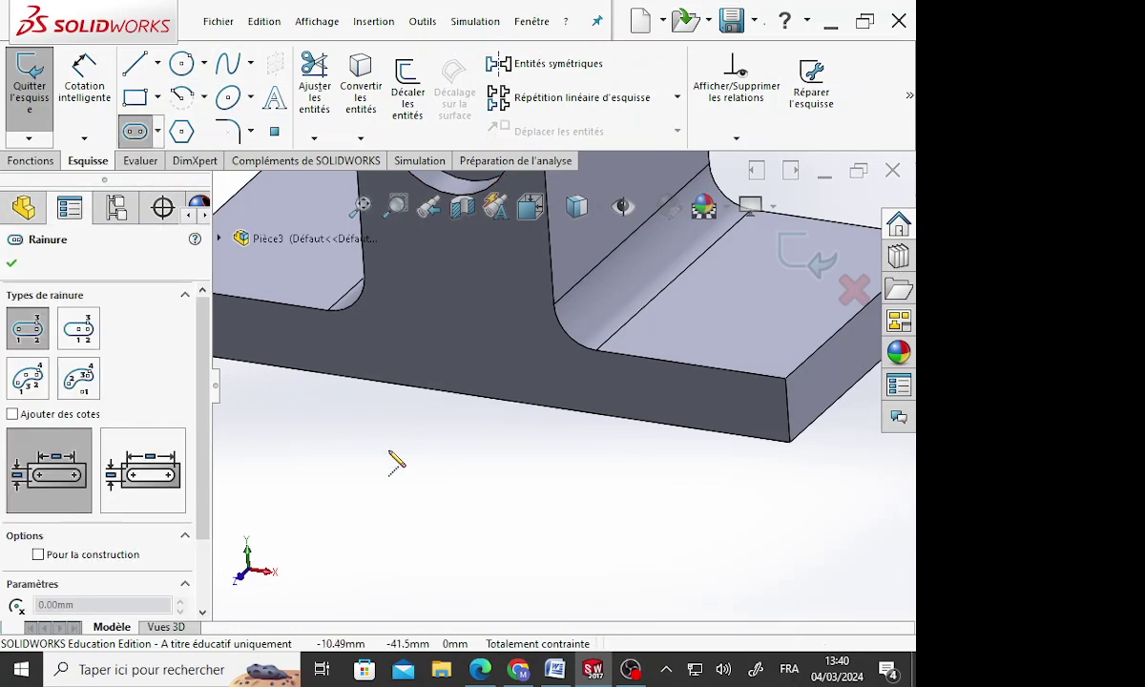
{"action": "left_click", "coordinate": [387, 383]}
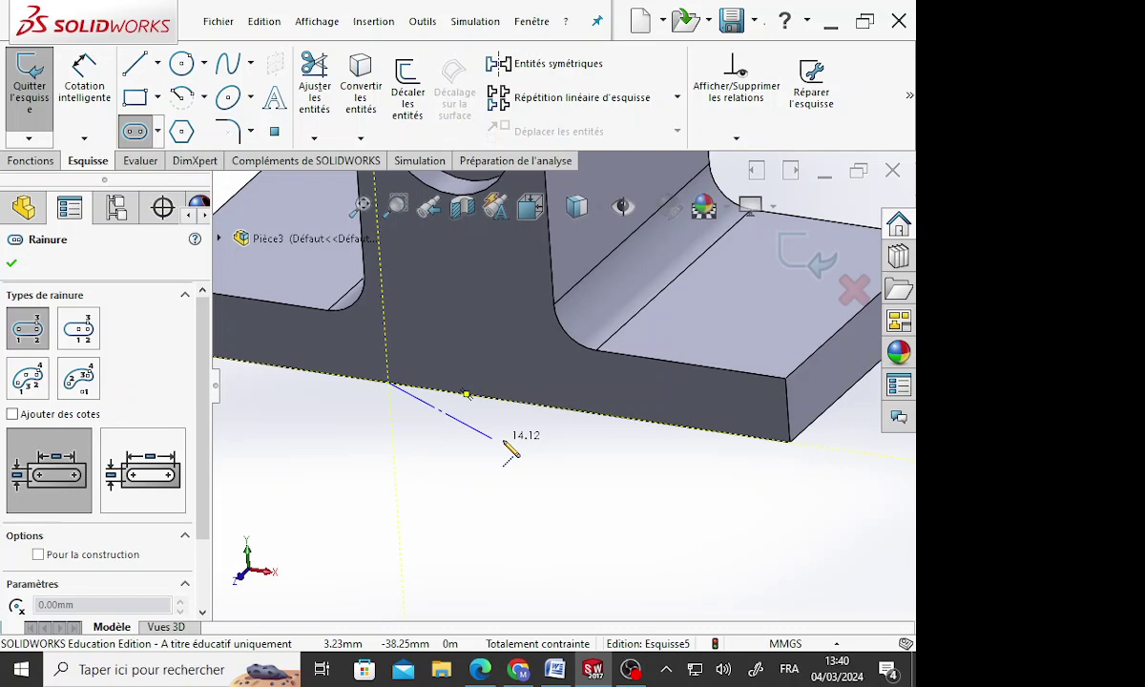
{"action": "left_click", "coordinate": [546, 407]}
{"action": "left_click", "coordinate": [583, 442]}
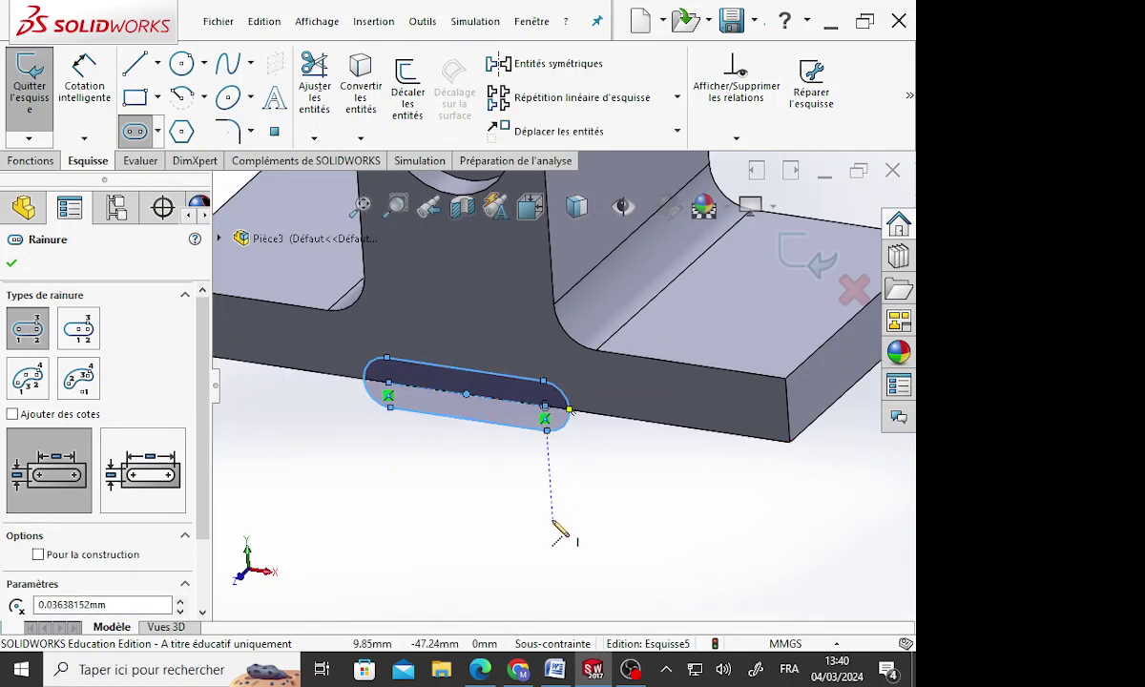
{"action": "key", "text": "Escape"}
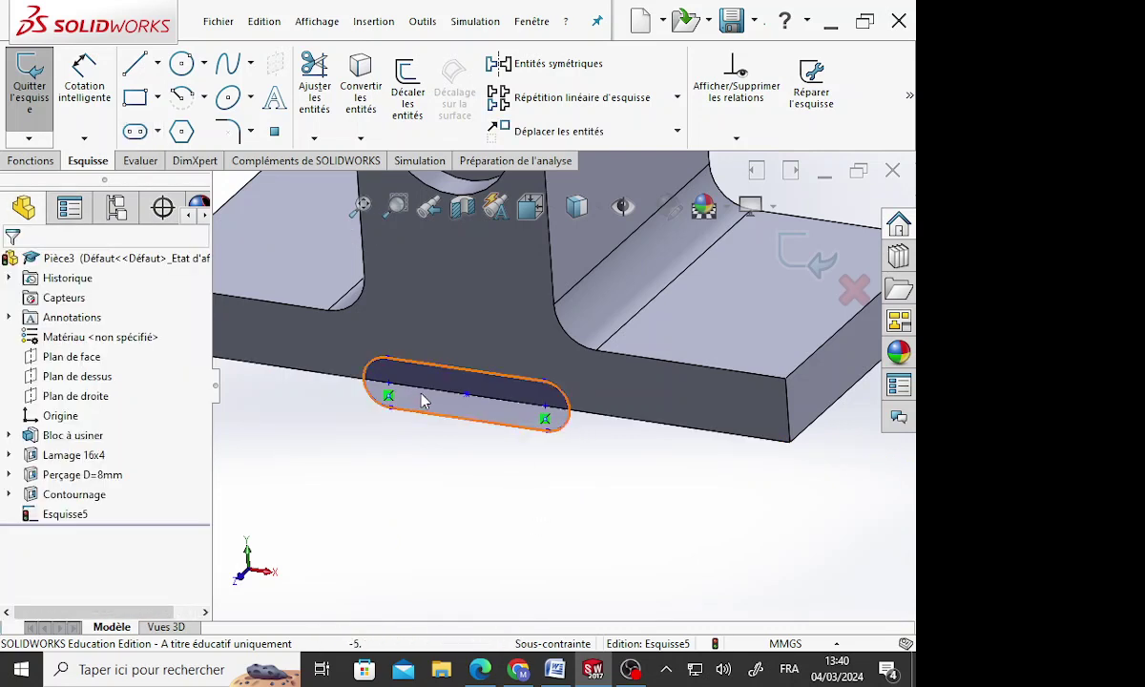
Dimension the slot's end radius as 2 mm
{"action": "left_click", "coordinate": [88, 81]}
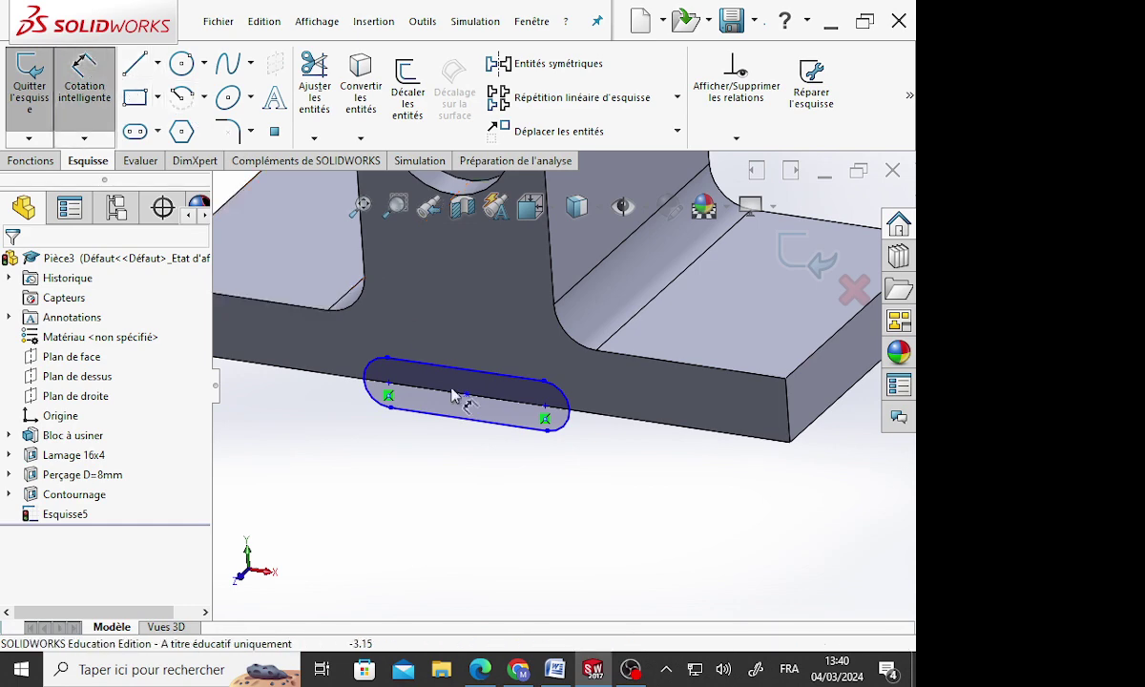
{"action": "left_click", "coordinate": [563, 425]}
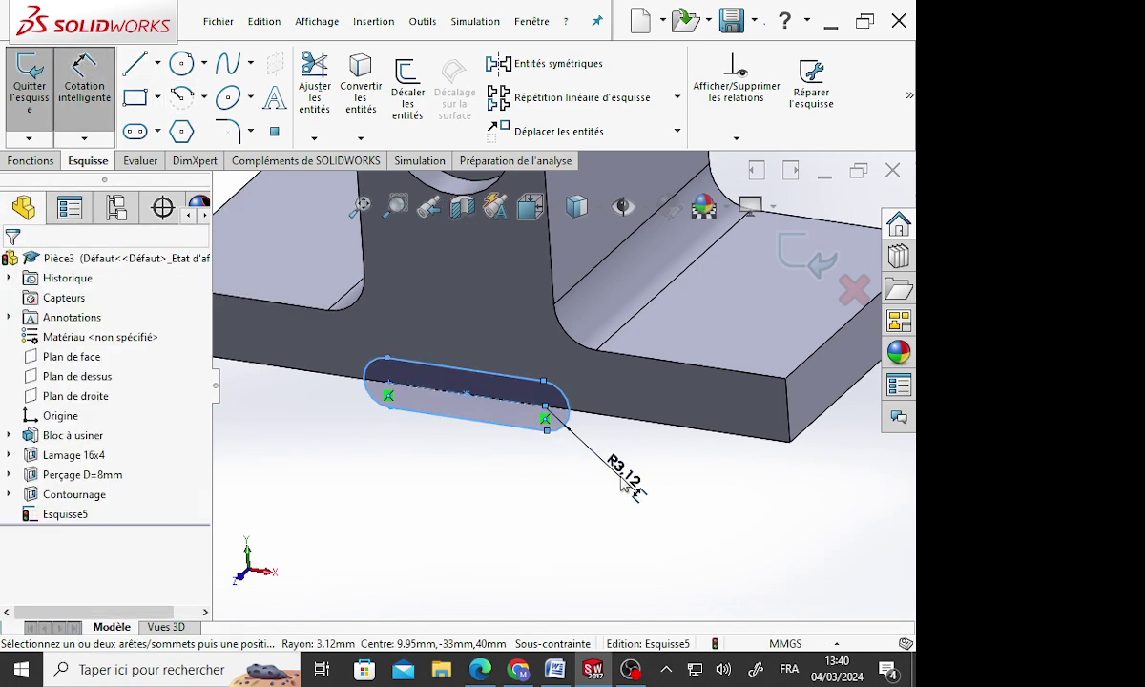
{"action": "left_click", "coordinate": [622, 484]}
{"action": "type", "text": "2"}
{"action": "key", "text": "Return"}
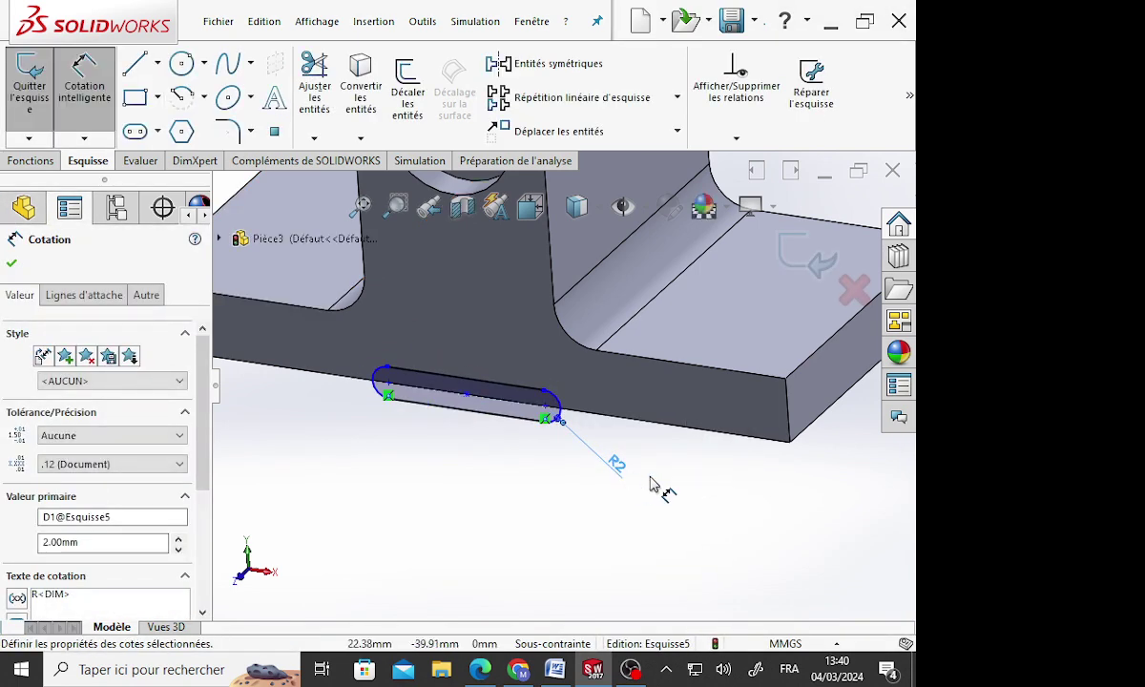
{"action": "left_click", "coordinate": [668, 486]}
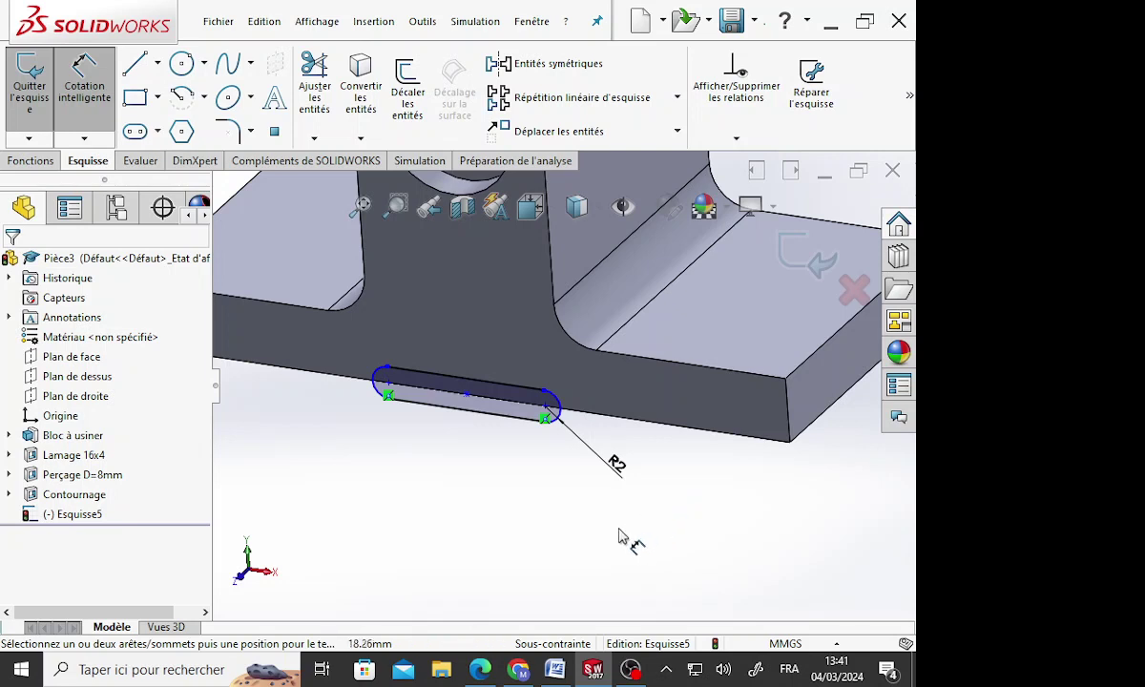
Dimension the slot length as 40 mm
{"action": "left_click", "coordinate": [569, 416]}
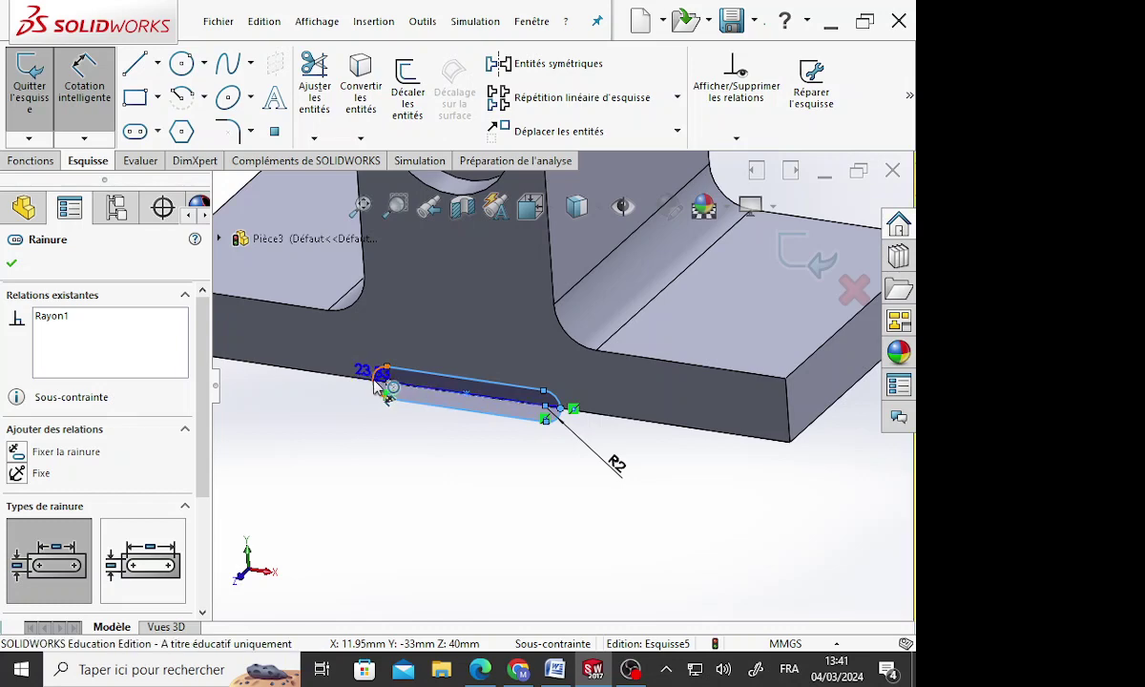
{"action": "left_click", "coordinate": [383, 387]}
{"action": "left_click", "coordinate": [464, 496]}
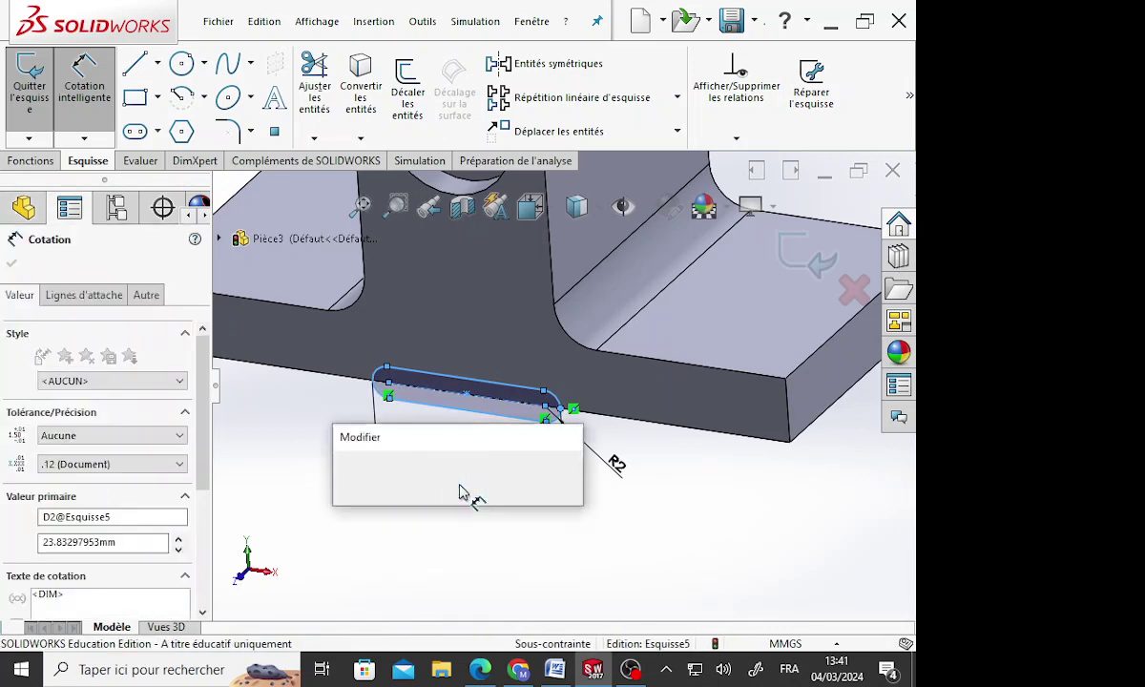
{"action": "type", "text": "40"}
{"action": "key", "text": "Return"}
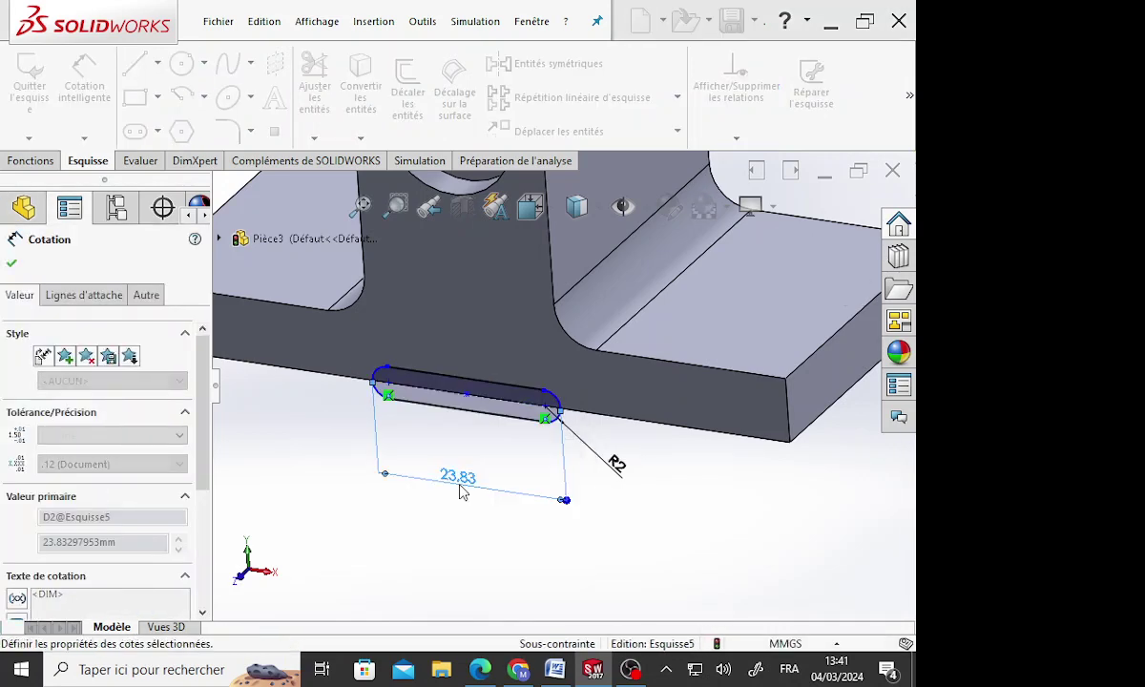
{"action": "scroll", "coordinate": [523, 516], "scroll_direction": "up", "scroll_amount": 2}
{"action": "scroll", "coordinate": [523, 516], "scroll_direction": "up", "scroll_amount": 1}
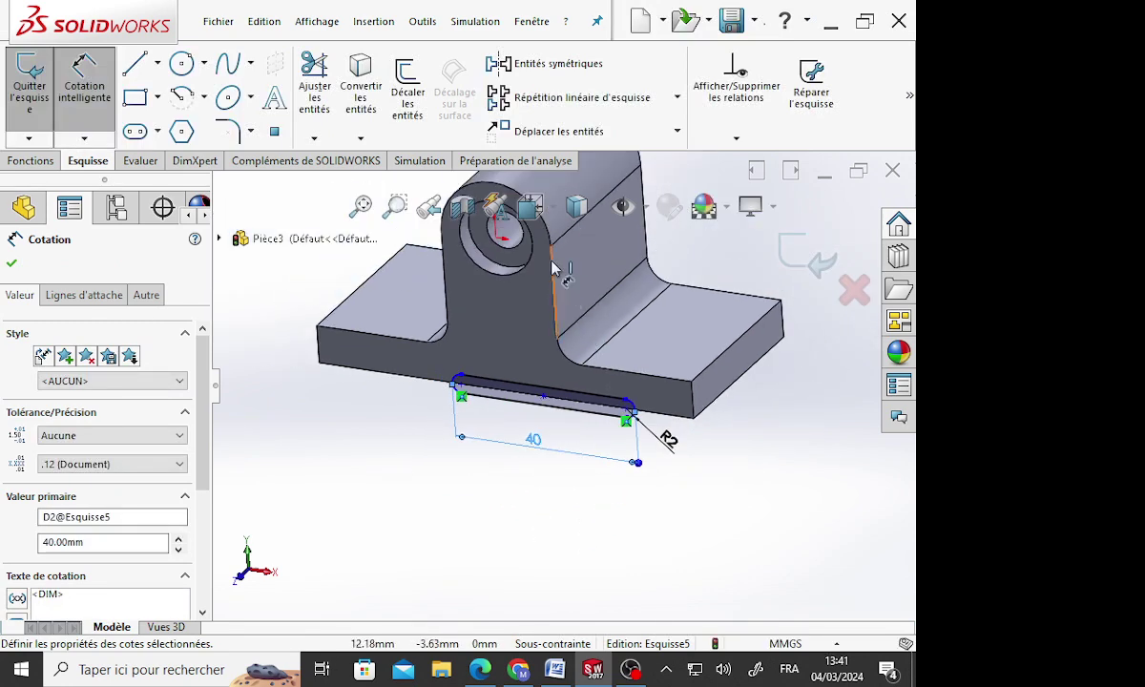
View the part from the front and relate the slot's centre point to the origin
{"action": "left_click", "coordinate": [530, 206]}
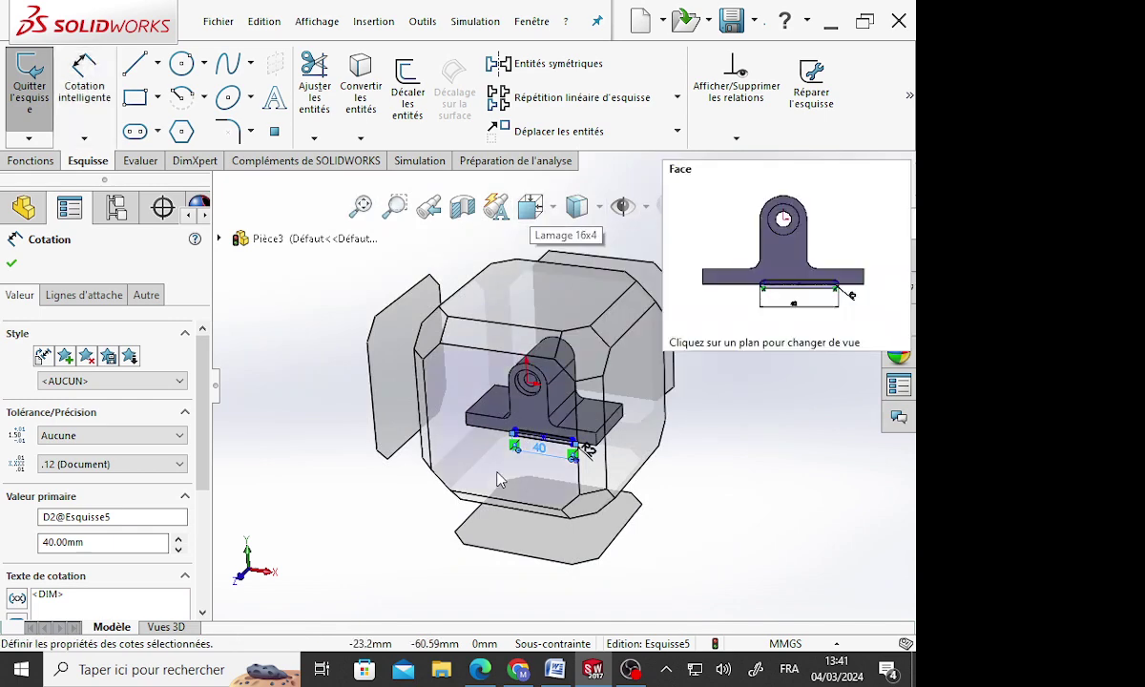
{"action": "left_click", "coordinate": [535, 305]}
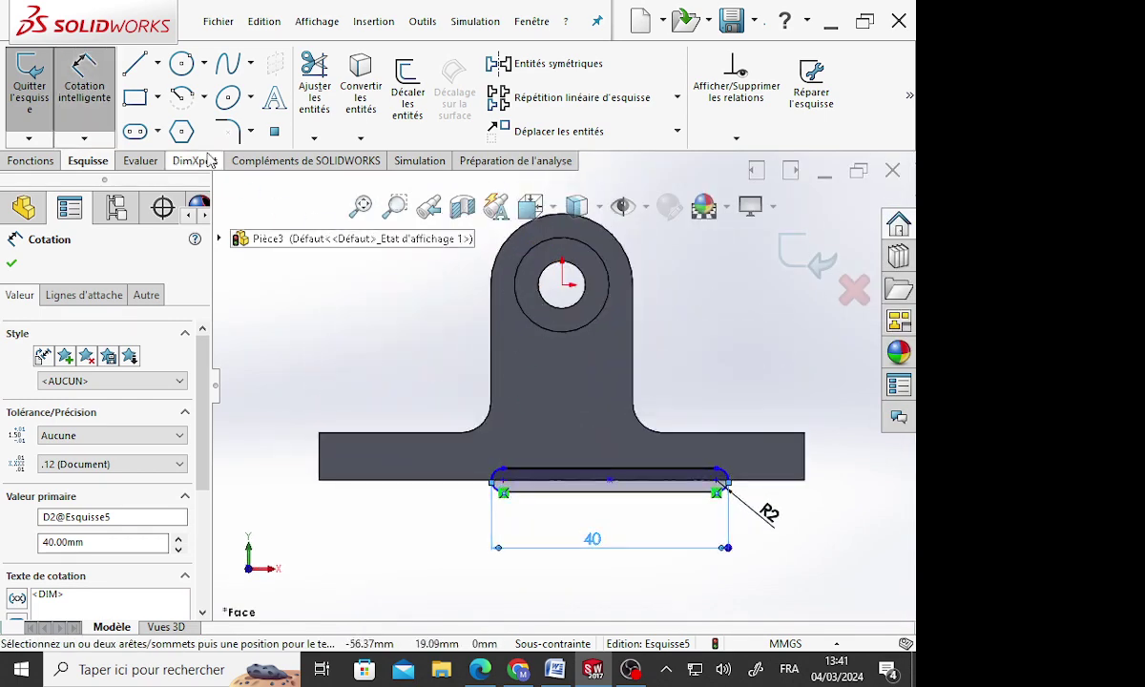
{"action": "left_click", "coordinate": [736, 140]}
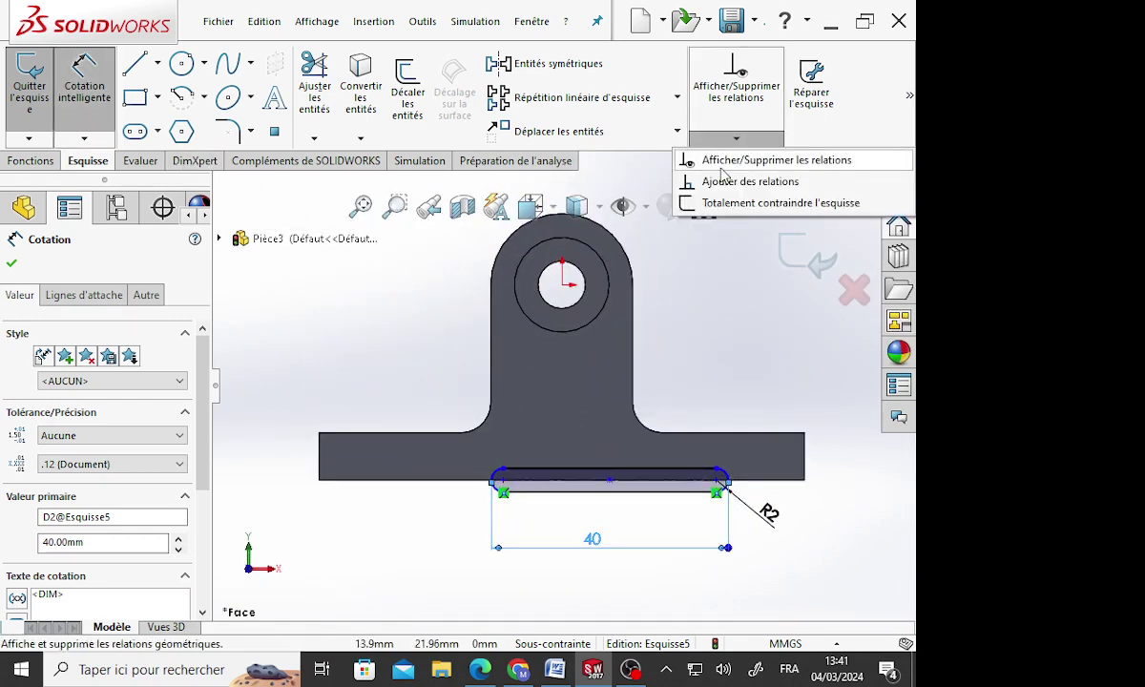
{"action": "left_click", "coordinate": [754, 181]}
{"action": "left_click", "coordinate": [562, 286]}
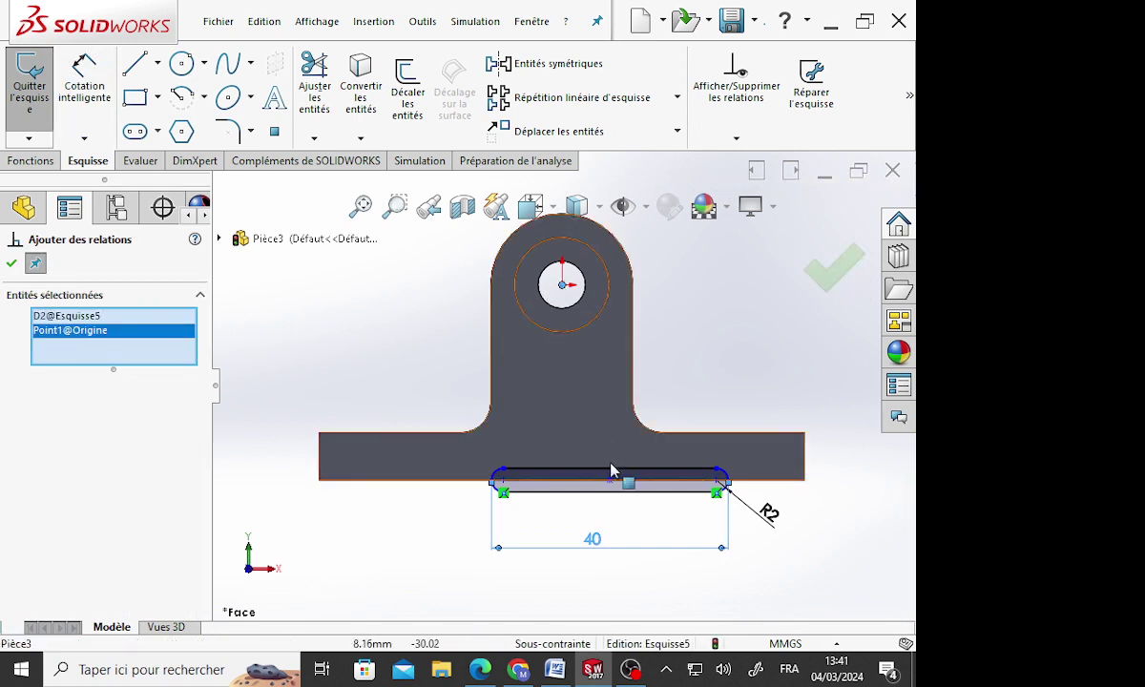
{"action": "left_click", "coordinate": [613, 484]}
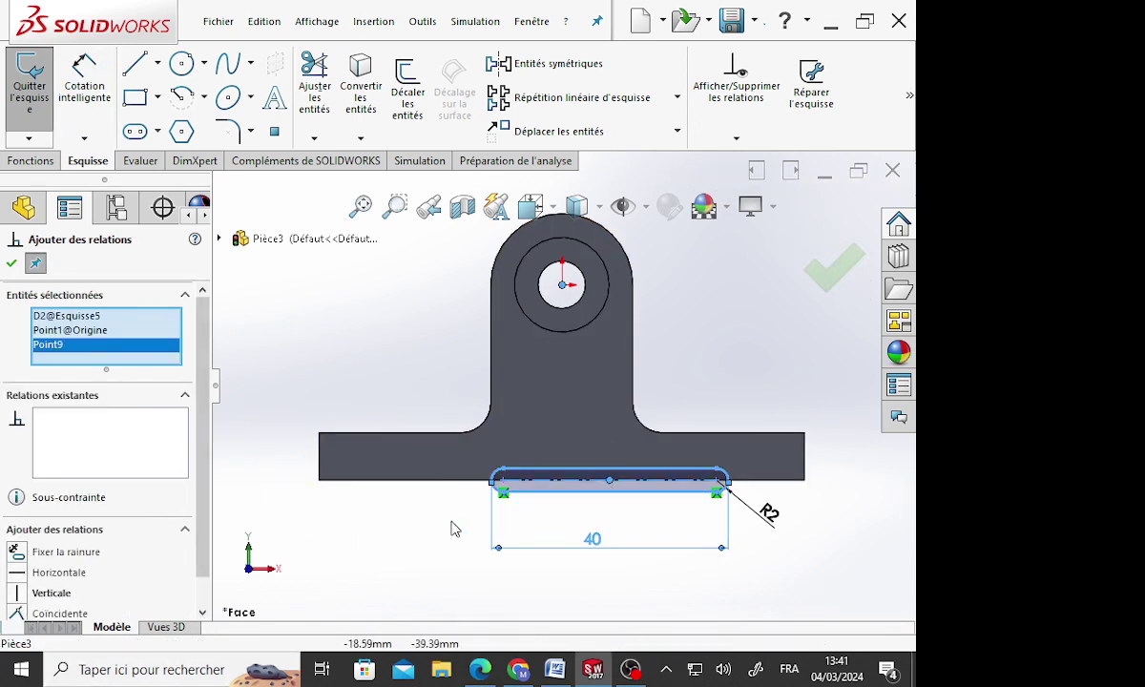
{"action": "key", "text": "Escape"}
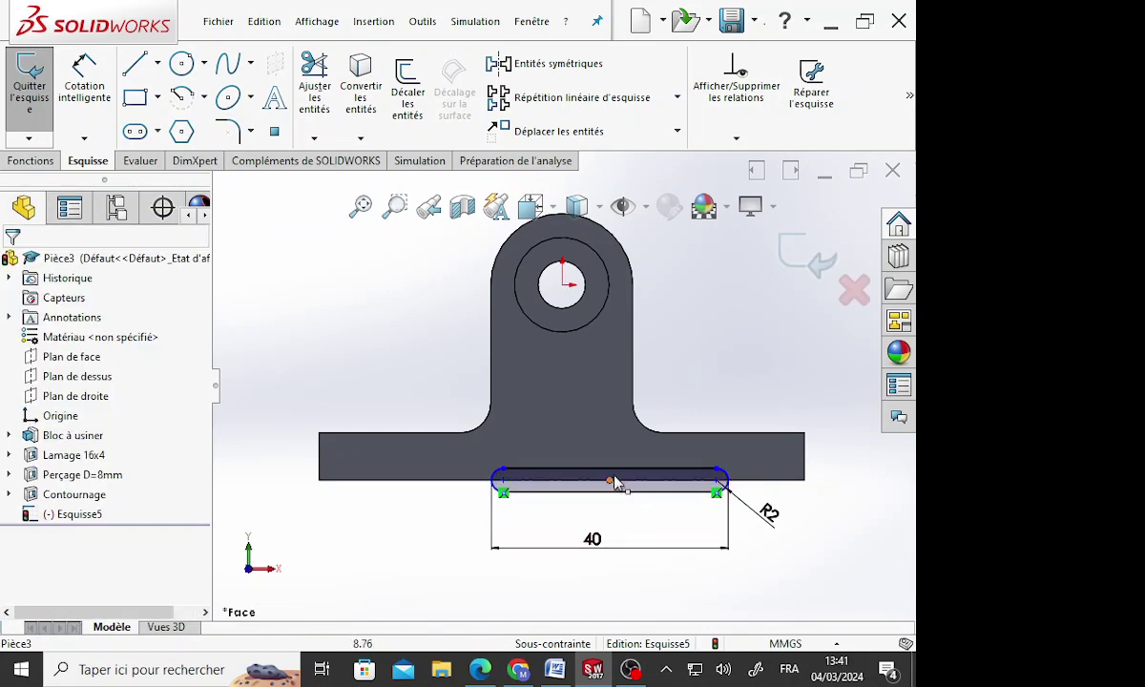
Move the slot so its centre snaps to the bottom edge midpoint
{"action": "left_click", "coordinate": [611, 480]}
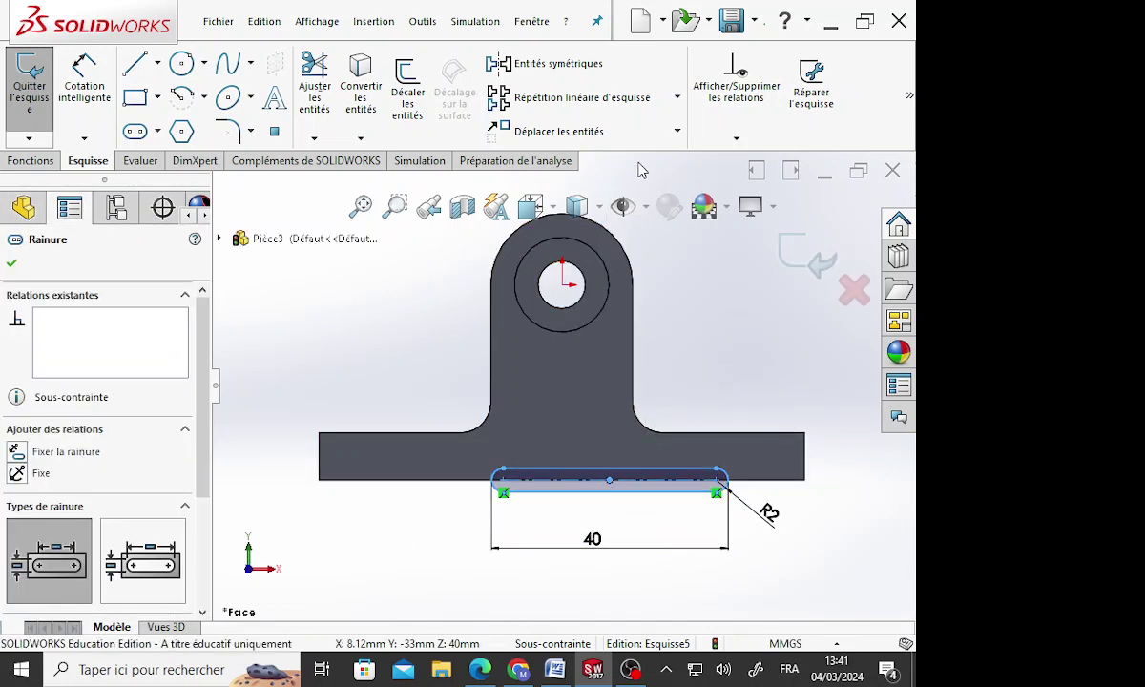
{"action": "left_click", "coordinate": [736, 139]}
{"action": "left_click", "coordinate": [734, 181]}
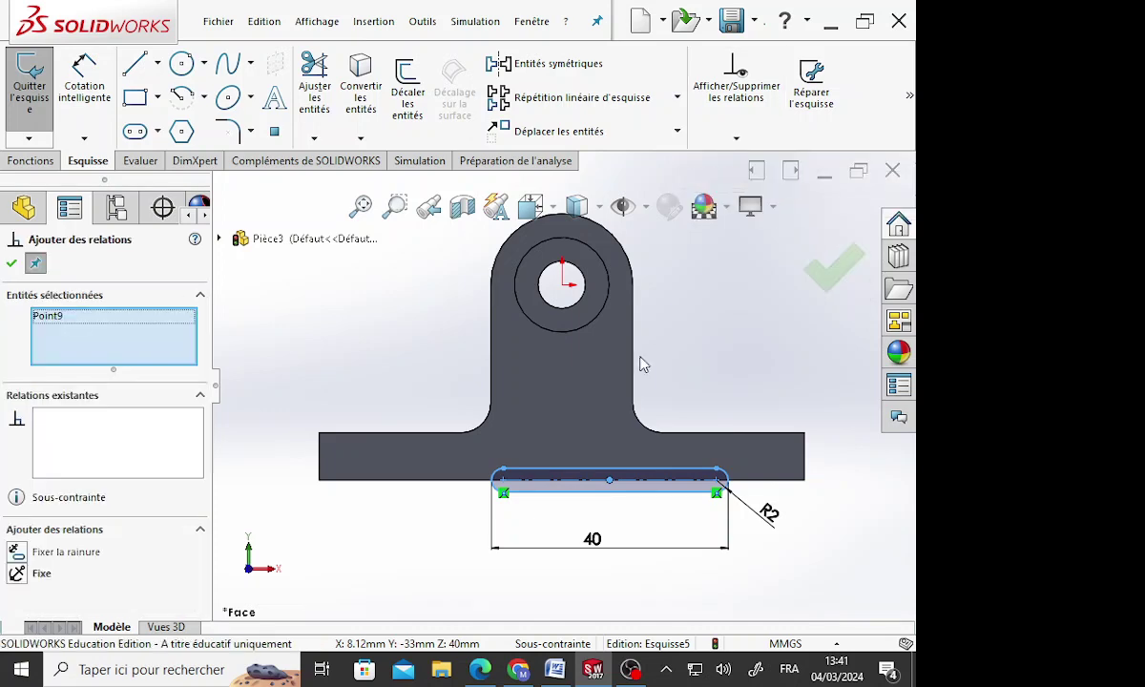
{"action": "key", "text": "Escape"}
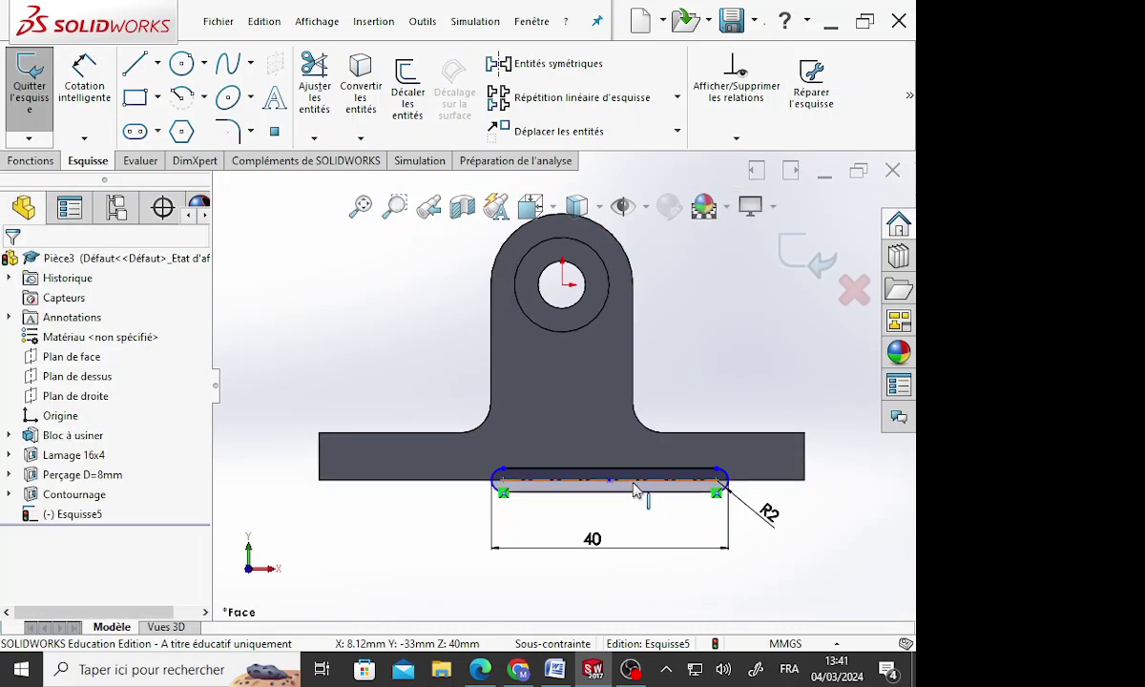
{"action": "left_click_drag", "start_coordinate": [615, 487], "coordinate": [589, 486]}
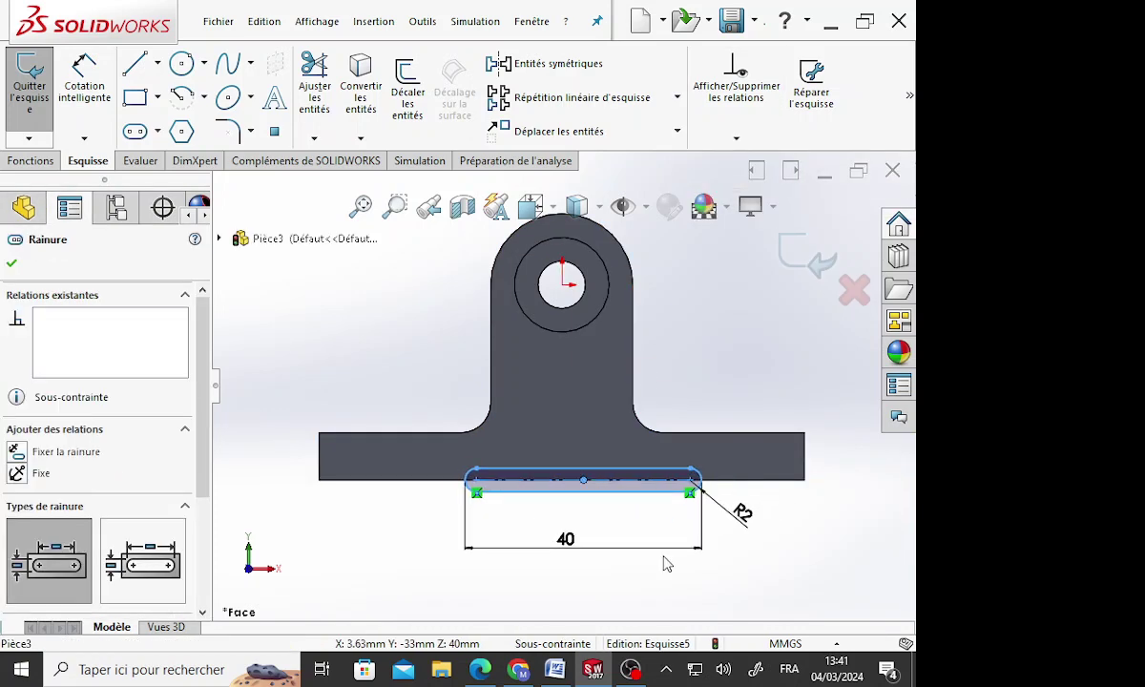
{"action": "left_click", "coordinate": [685, 595]}
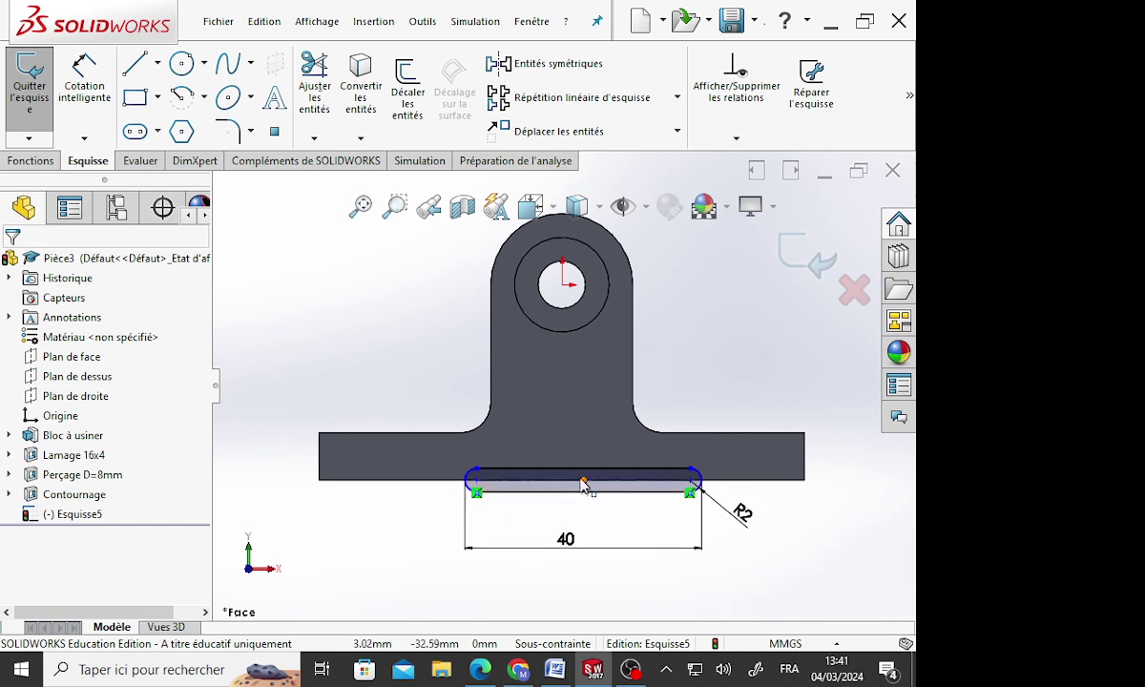
{"action": "left_click_drag", "start_coordinate": [585, 484], "coordinate": [563, 477]}
{"action": "left_click", "coordinate": [778, 589]}
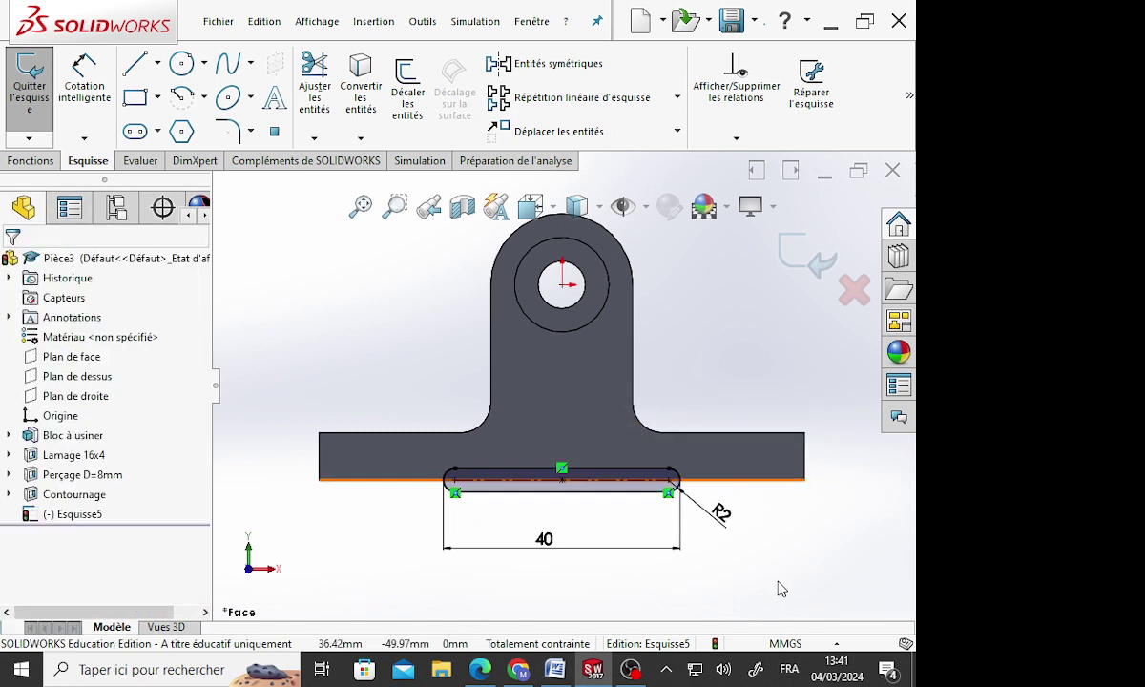
Cut the slot sketch with an A travers tout extruded cut
{"action": "key", "text": "f"}
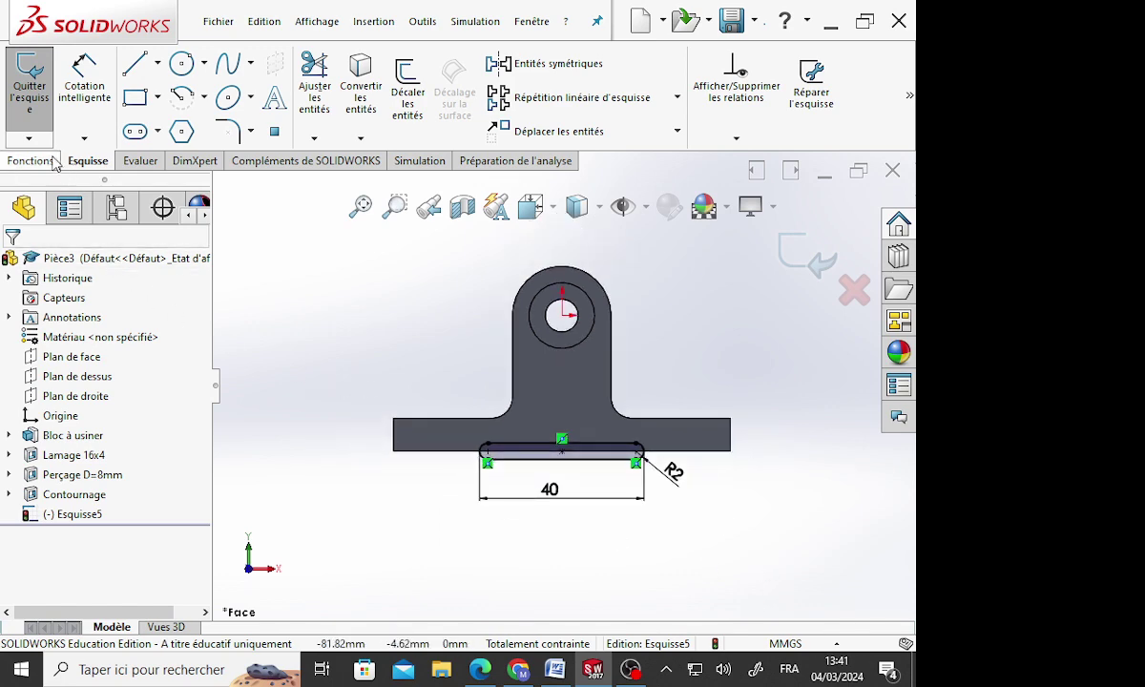
{"action": "left_click", "coordinate": [42, 161]}
{"action": "left_click", "coordinate": [321, 92]}
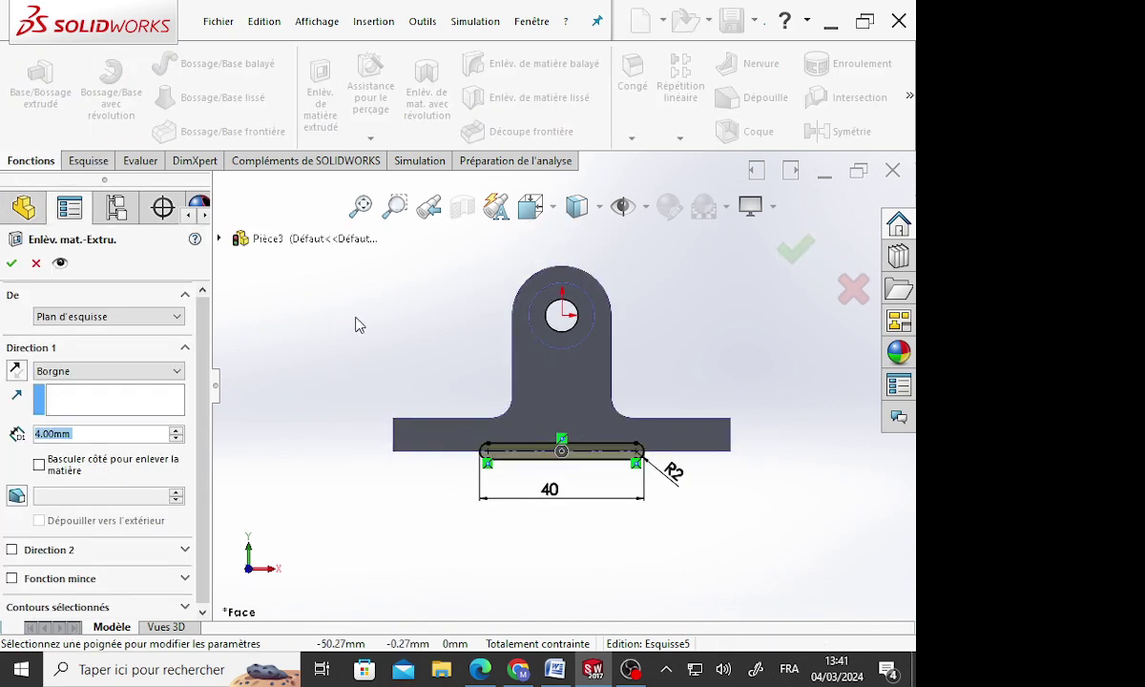
{"action": "left_click", "coordinate": [176, 371]}
{"action": "left_click", "coordinate": [134, 399]}
{"action": "left_click", "coordinate": [10, 263]}
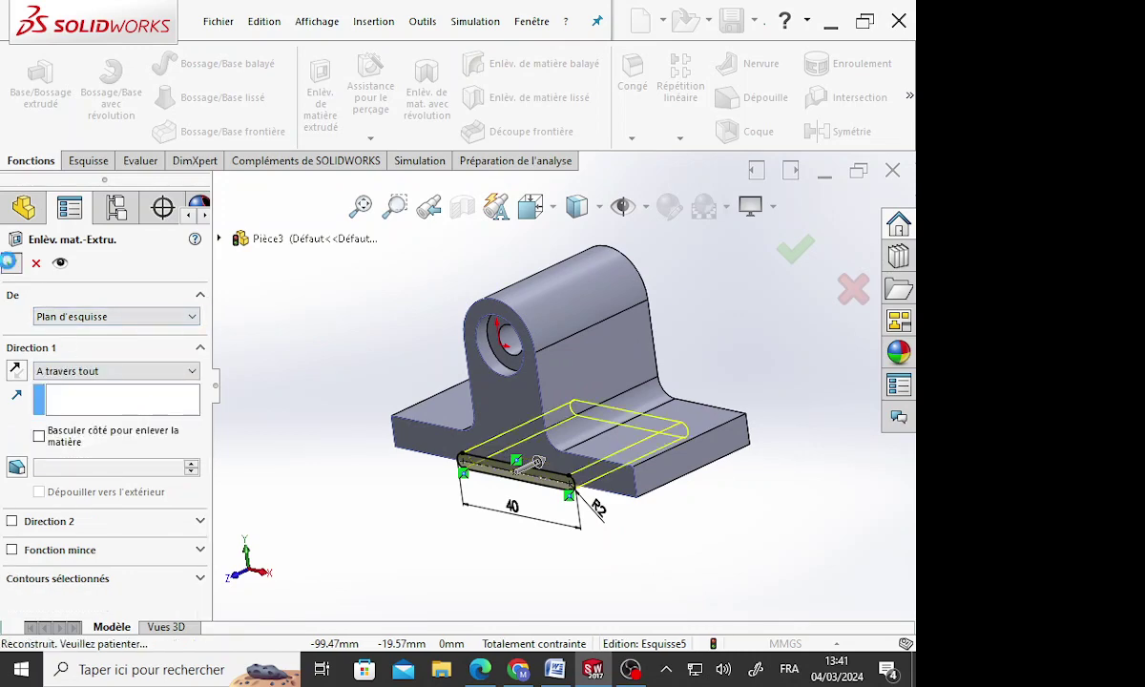
Rename the new cut feature to Evidement
{"action": "mouse_move", "coordinate": [396, 486]}
{"action": "middle_mouse_down"}
{"action": "mouse_move", "coordinate": [408, 345]}
{"action": "mouse_move", "coordinate": [408, 395]}
{"action": "middle_mouse_up"}
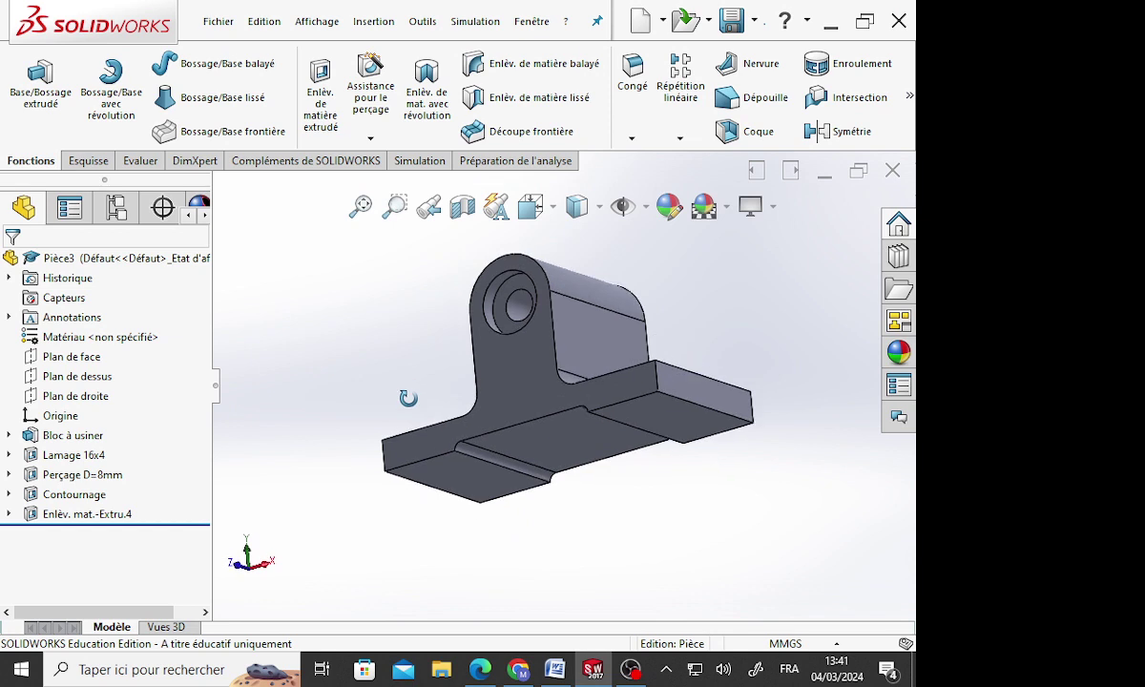
{"action": "left_click", "coordinate": [111, 522]}
{"action": "left_click", "coordinate": [110, 517]}
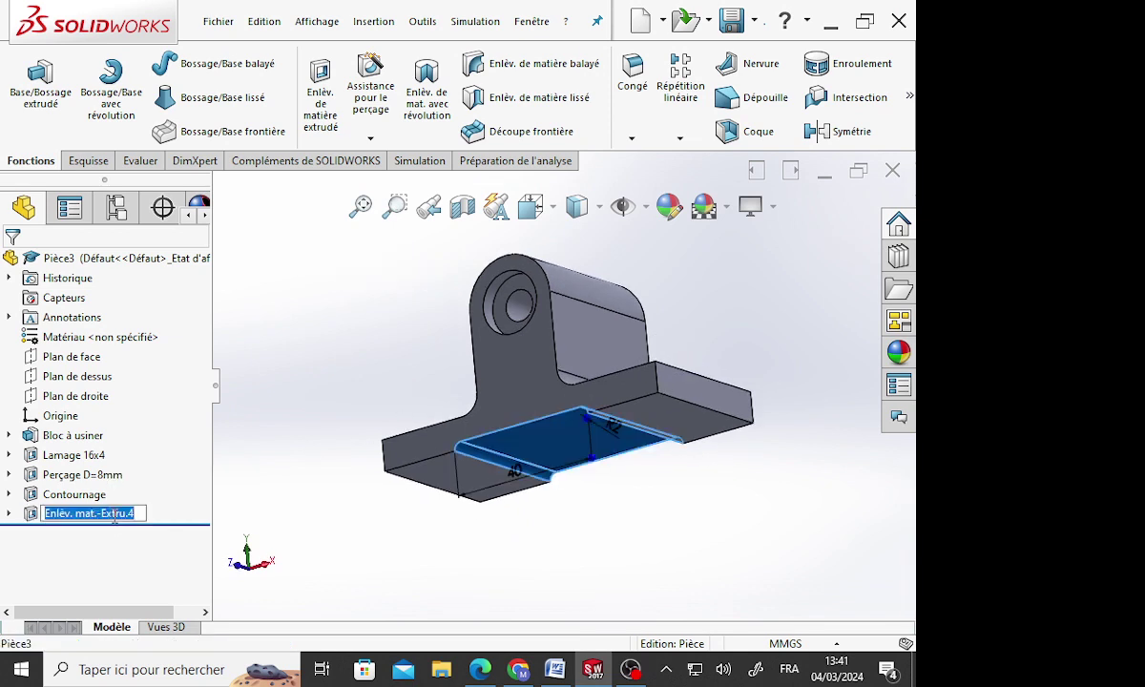
{"action": "type", "text": "Evidement"}
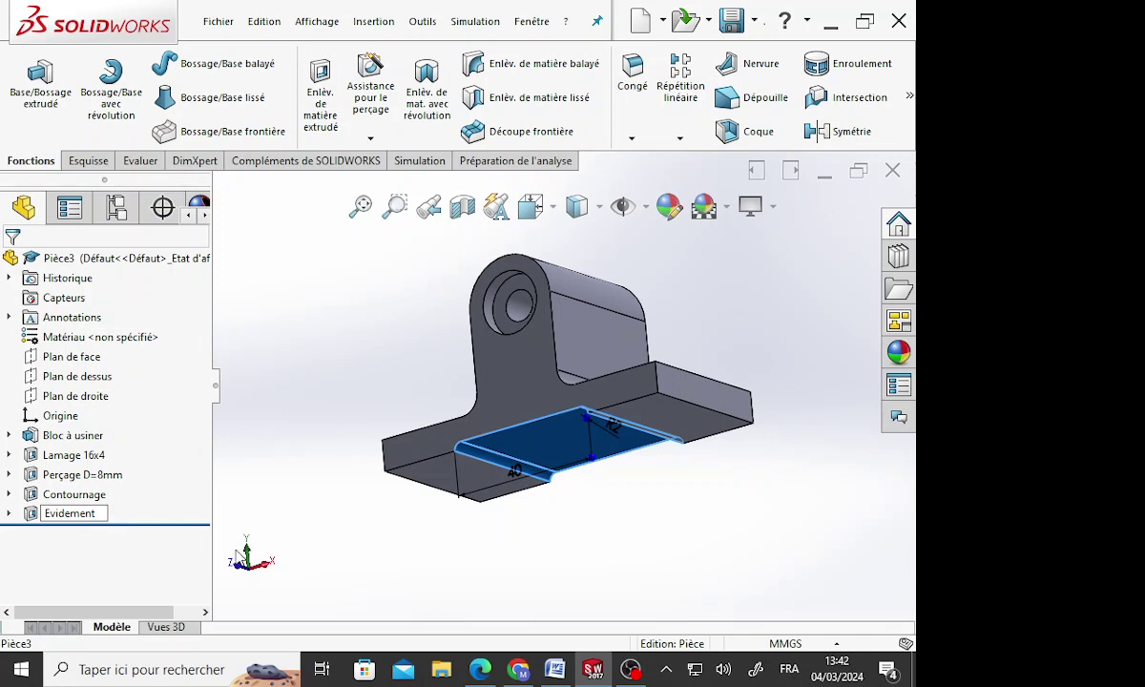
{"action": "left_click", "coordinate": [335, 567]}
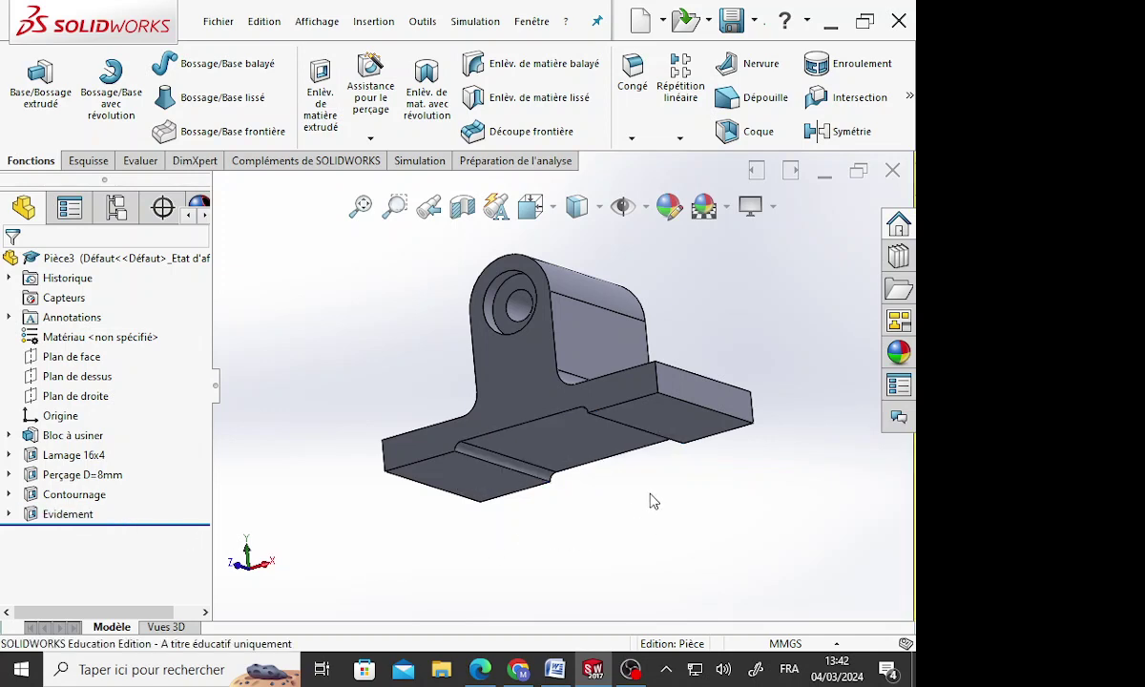
View the flange top face straight on (Normal à) and start a new sketch
{"action": "mouse_move", "coordinate": [650, 501]}
{"action": "middle_mouse_down"}
{"action": "mouse_move", "coordinate": [680, 554]}
{"action": "mouse_move", "coordinate": [648, 556]}
{"action": "mouse_move", "coordinate": [610, 515]}
{"action": "mouse_move", "coordinate": [595, 560]}
{"action": "middle_mouse_up"}
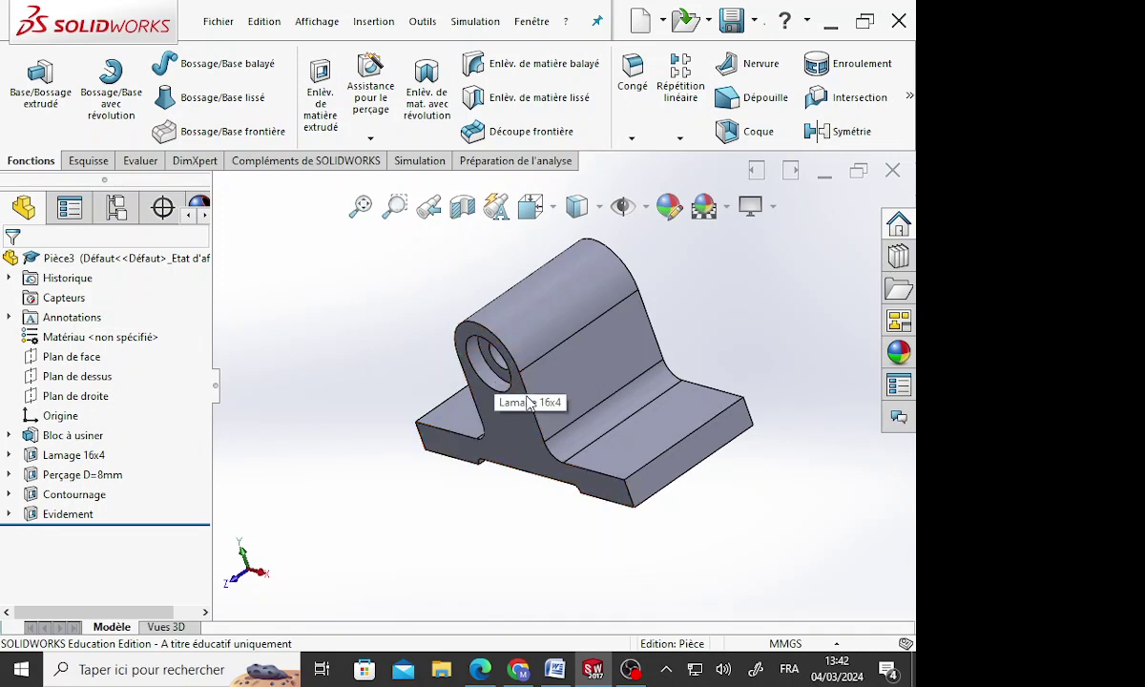
{"action": "left_click", "coordinate": [666, 442]}
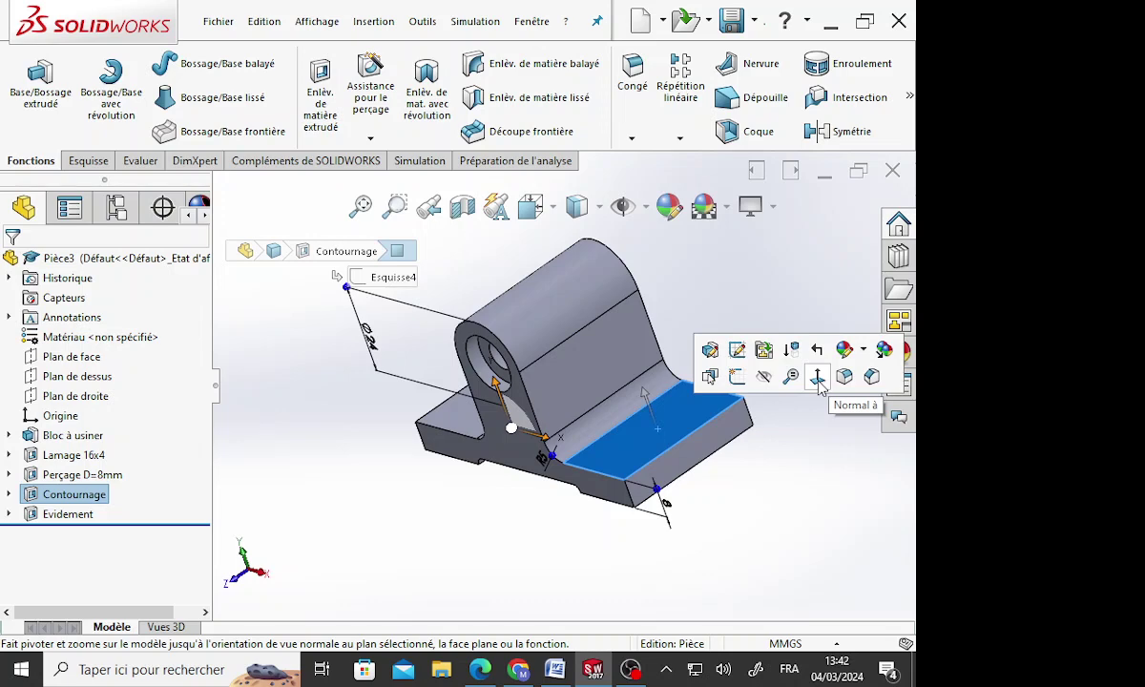
{"action": "left_click", "coordinate": [531, 206]}
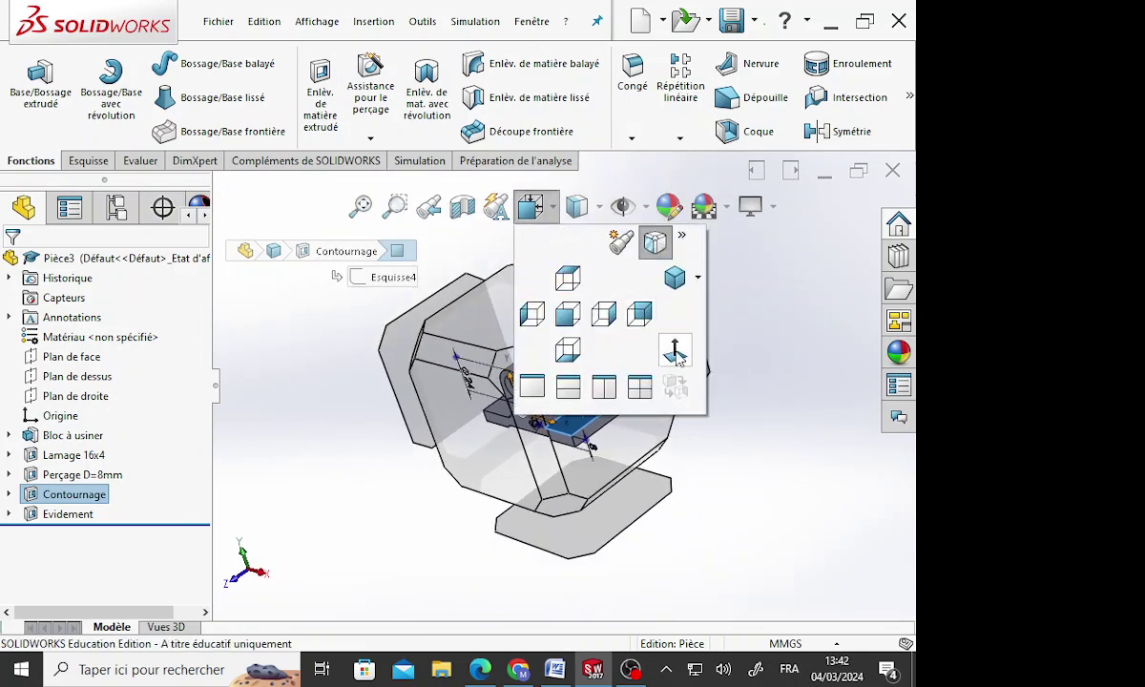
{"action": "left_click", "coordinate": [676, 355]}
{"action": "left_click", "coordinate": [605, 540]}
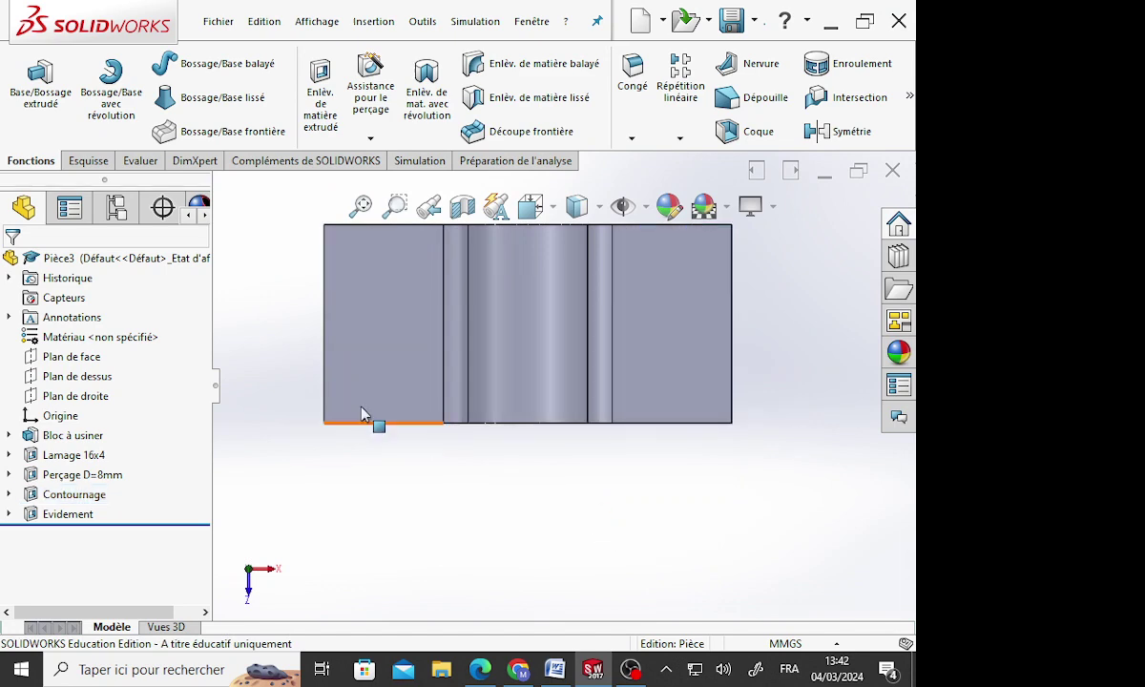
{"action": "left_click", "coordinate": [88, 162]}
{"action": "left_click", "coordinate": [29, 76]}
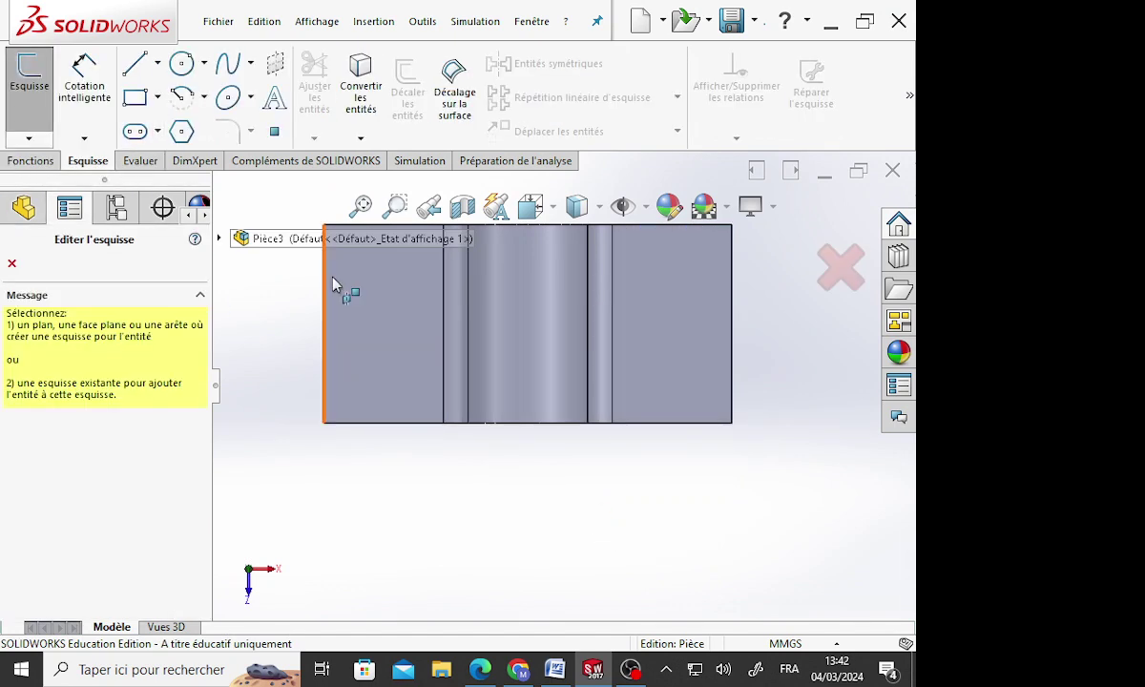
Draw two slots on the flange top face, one at the left end and one at the right
{"action": "left_click", "coordinate": [331, 330]}
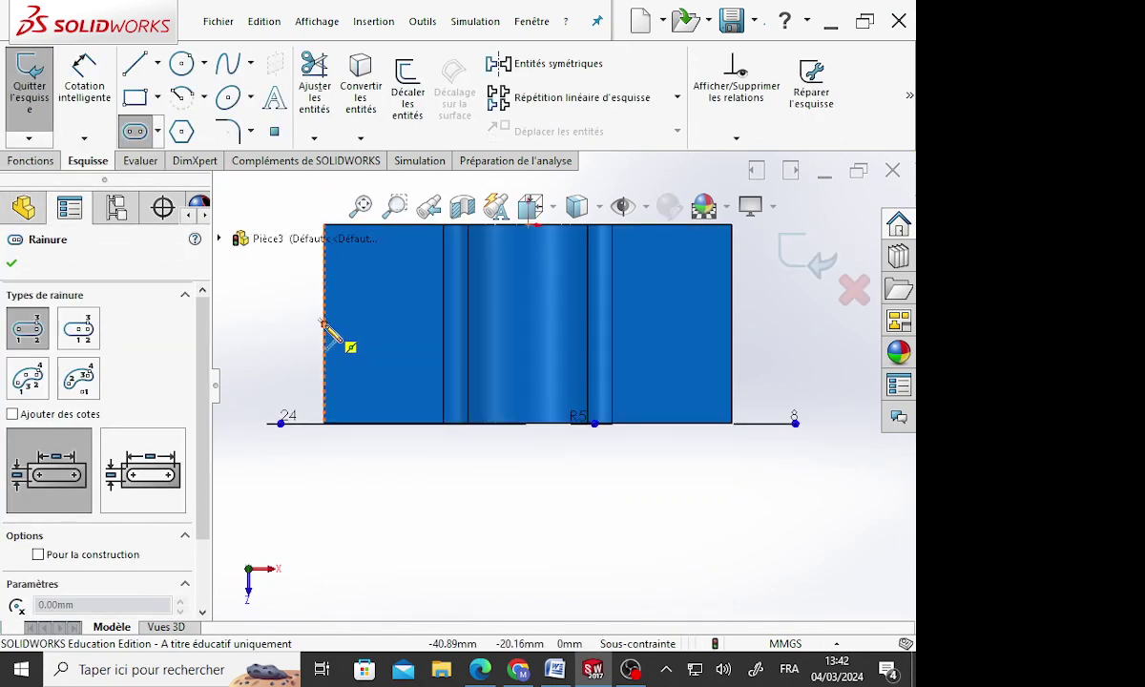
{"action": "left_click", "coordinate": [324, 325]}
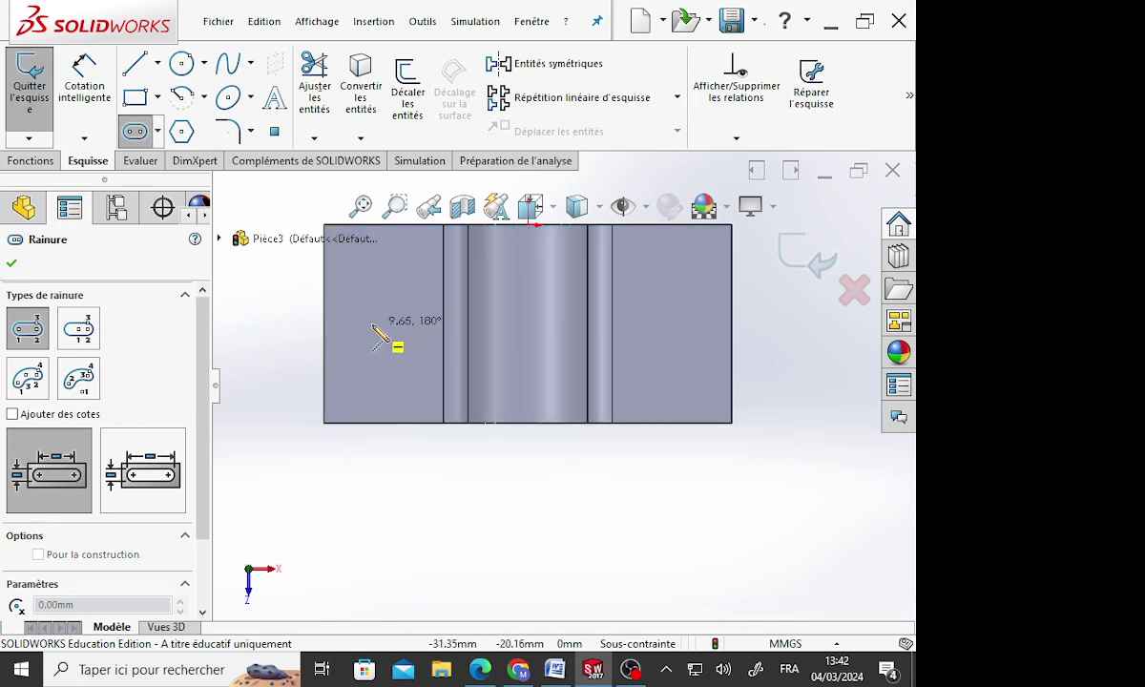
{"action": "left_click", "coordinate": [372, 325]}
{"action": "left_click", "coordinate": [382, 346]}
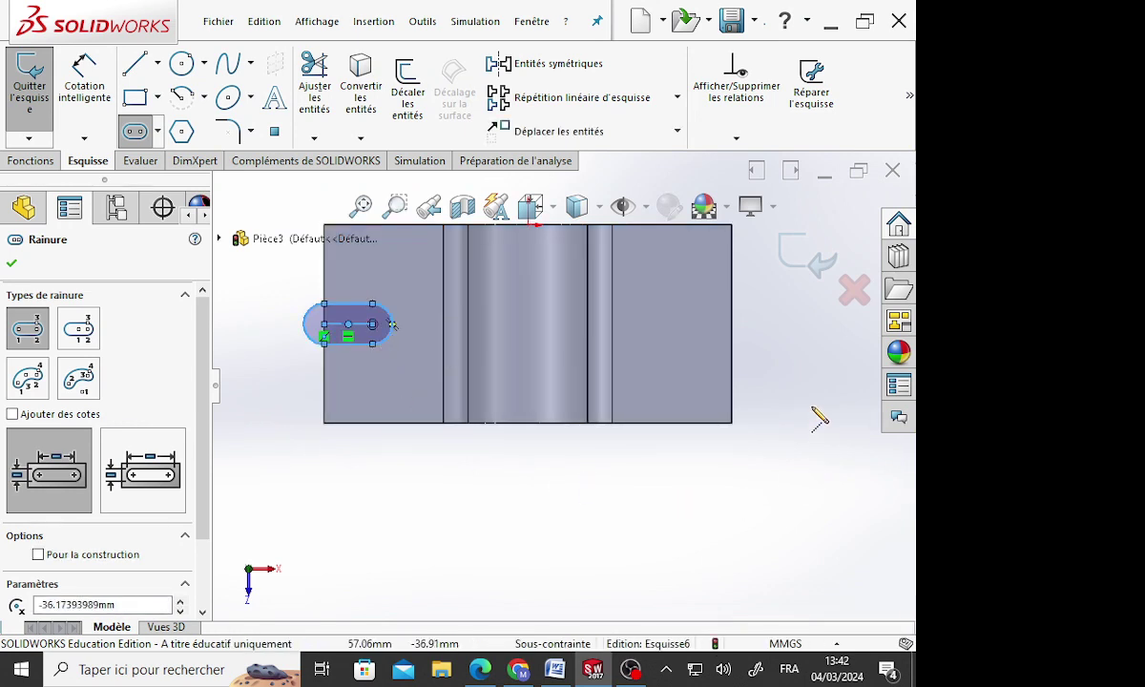
{"action": "left_click", "coordinate": [731, 325]}
{"action": "left_click", "coordinate": [661, 325]}
{"action": "left_click", "coordinate": [654, 355]}
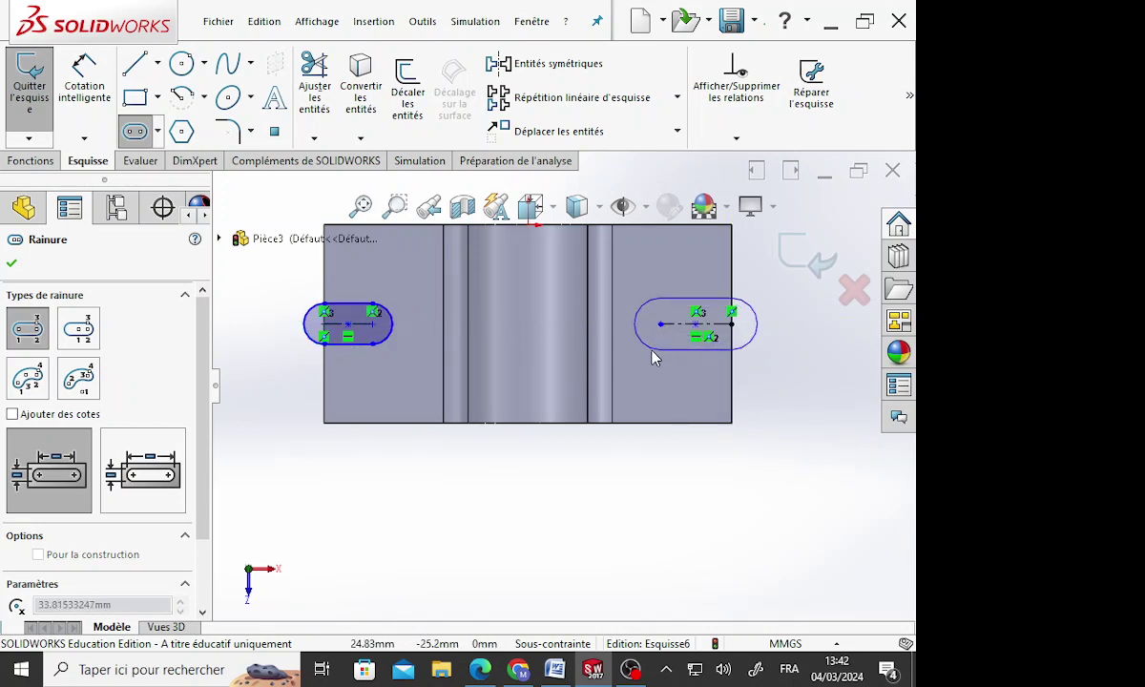
{"action": "key", "text": "d"}
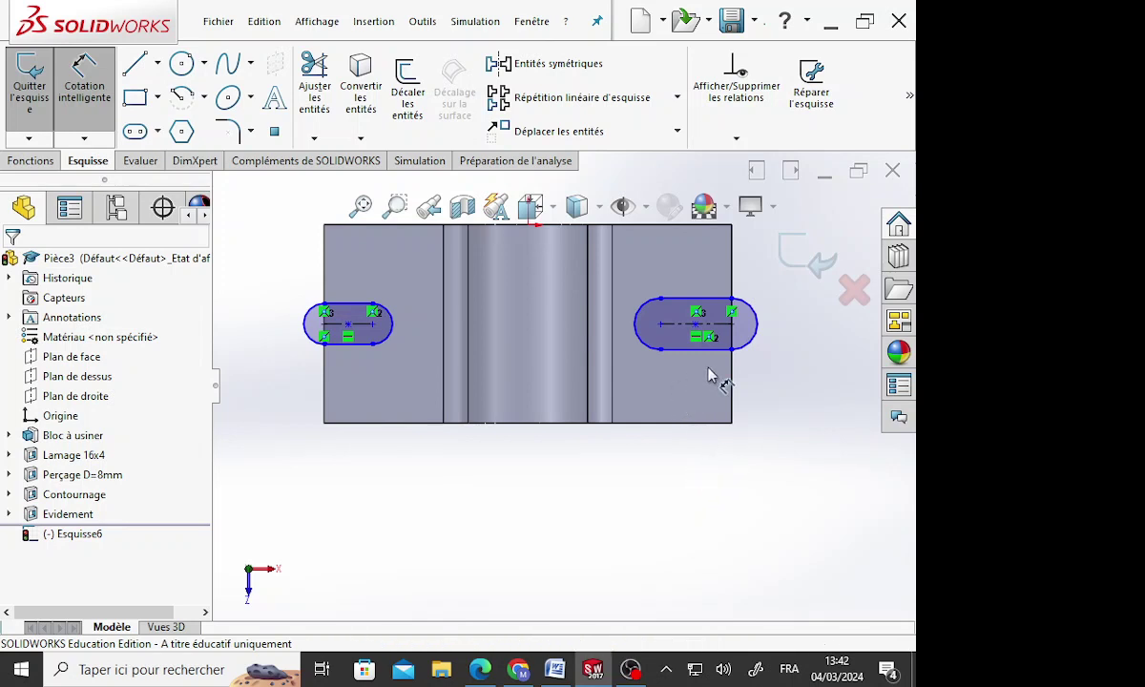
Give the right and left slots each a 10 mm dimension
{"action": "left_click", "coordinate": [723, 302]}
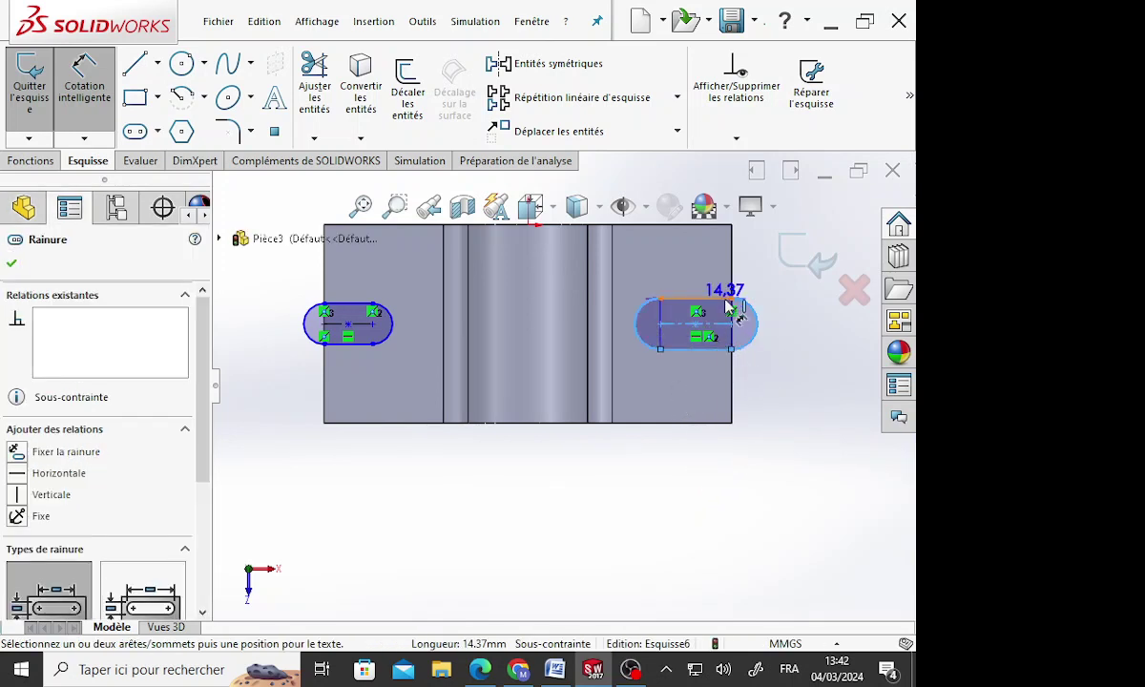
{"action": "left_click", "coordinate": [725, 349]}
{"action": "left_click", "coordinate": [798, 387]}
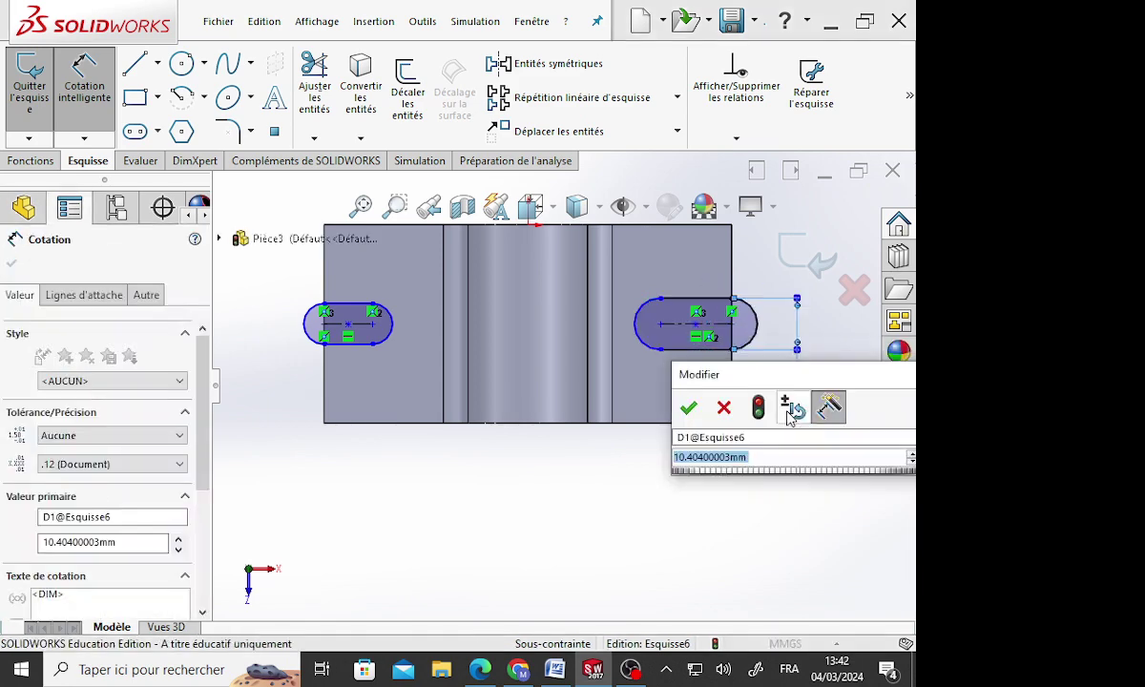
{"action": "type", "text": "10"}
{"action": "key", "text": "Return"}
{"action": "left_click", "coordinate": [749, 501]}
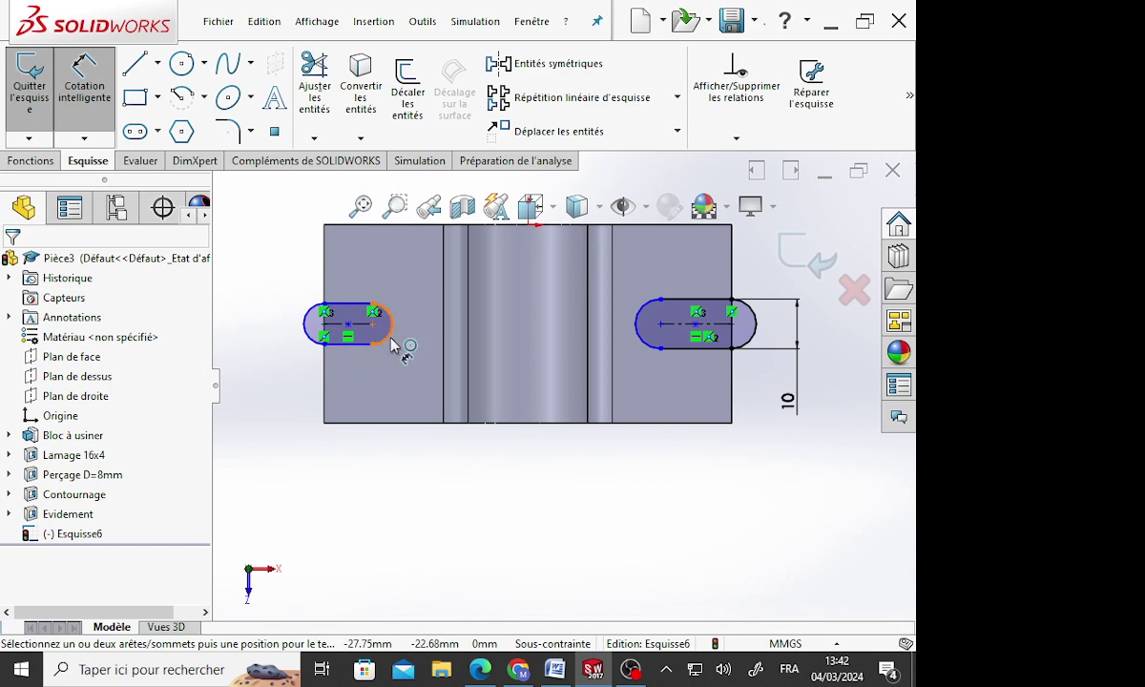
{"action": "left_click", "coordinate": [364, 349]}
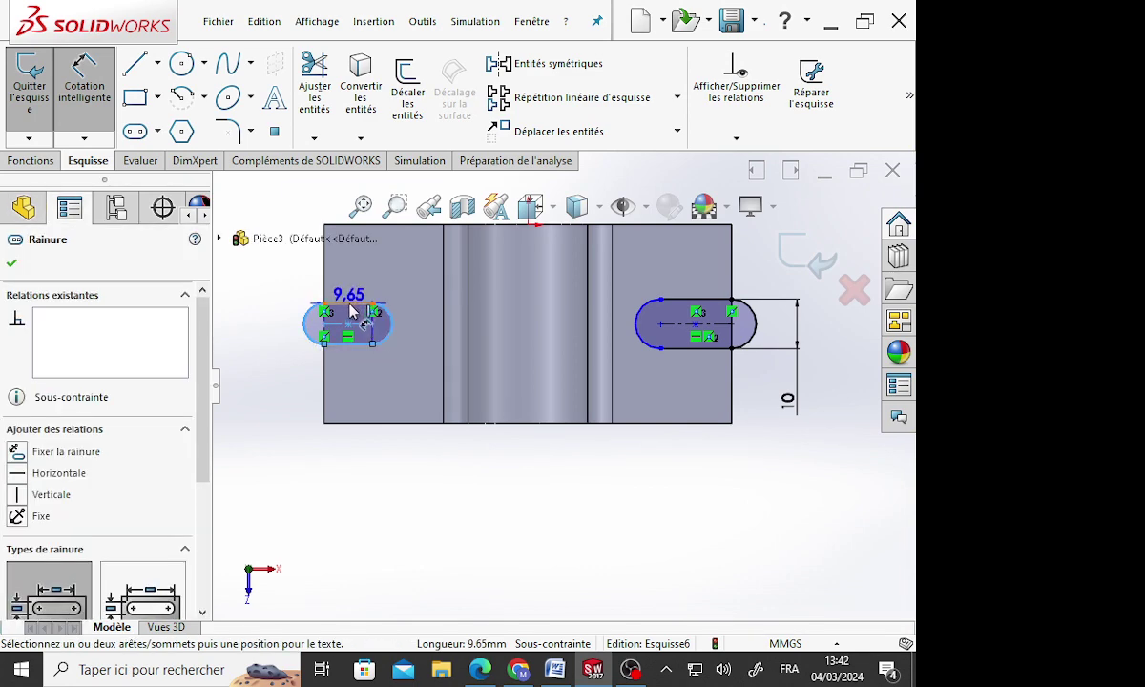
{"action": "left_click", "coordinate": [256, 317]}
{"action": "type", "text": "8"}
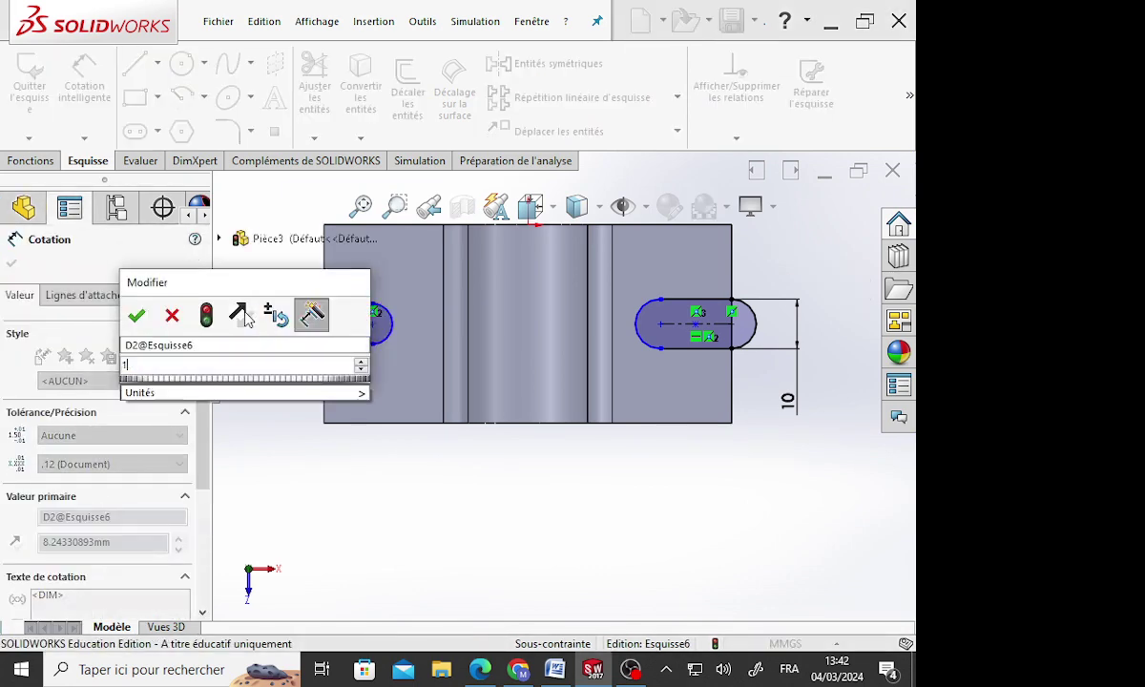
{"action": "key", "text": "Return"}
{"action": "left_click", "coordinate": [490, 472]}
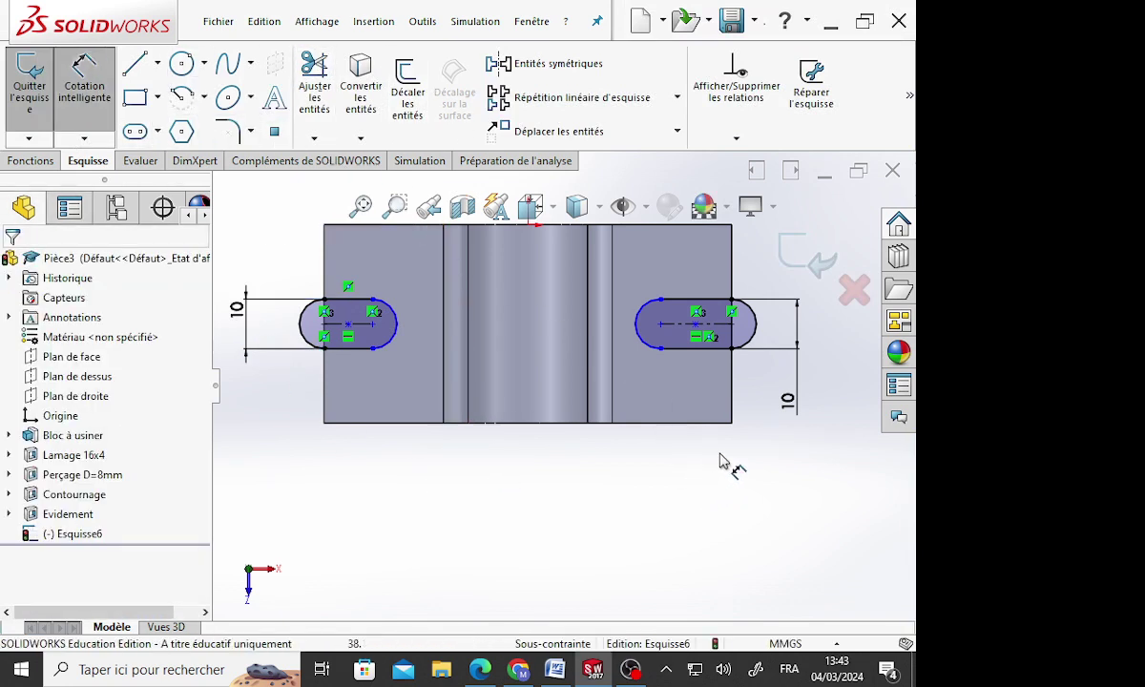
Dimension the spacing between the two slots as 58 mm
{"action": "left_click", "coordinate": [652, 351]}
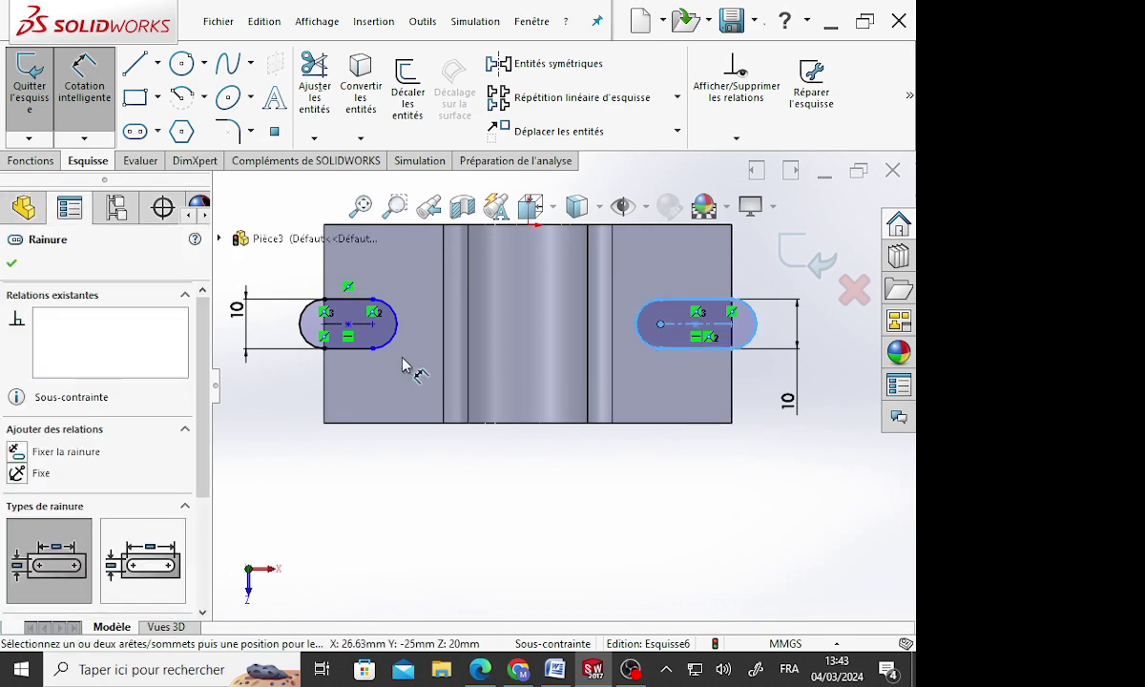
{"action": "left_click", "coordinate": [376, 324]}
{"action": "left_click", "coordinate": [563, 523]}
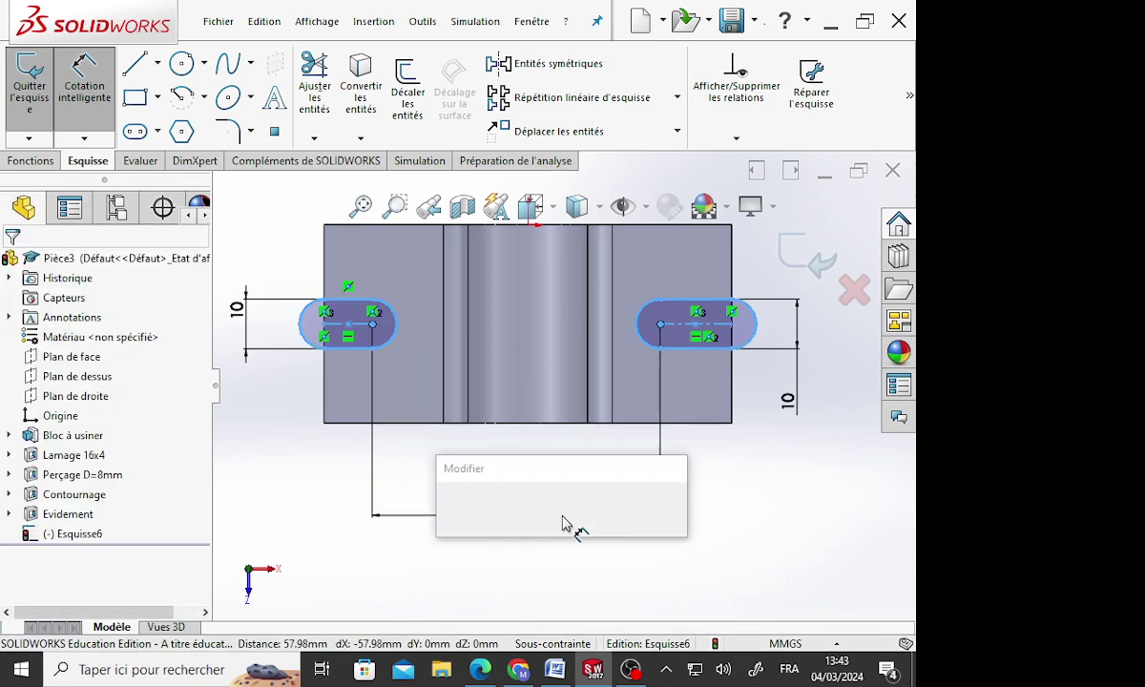
{"action": "key", "text": "Escape"}
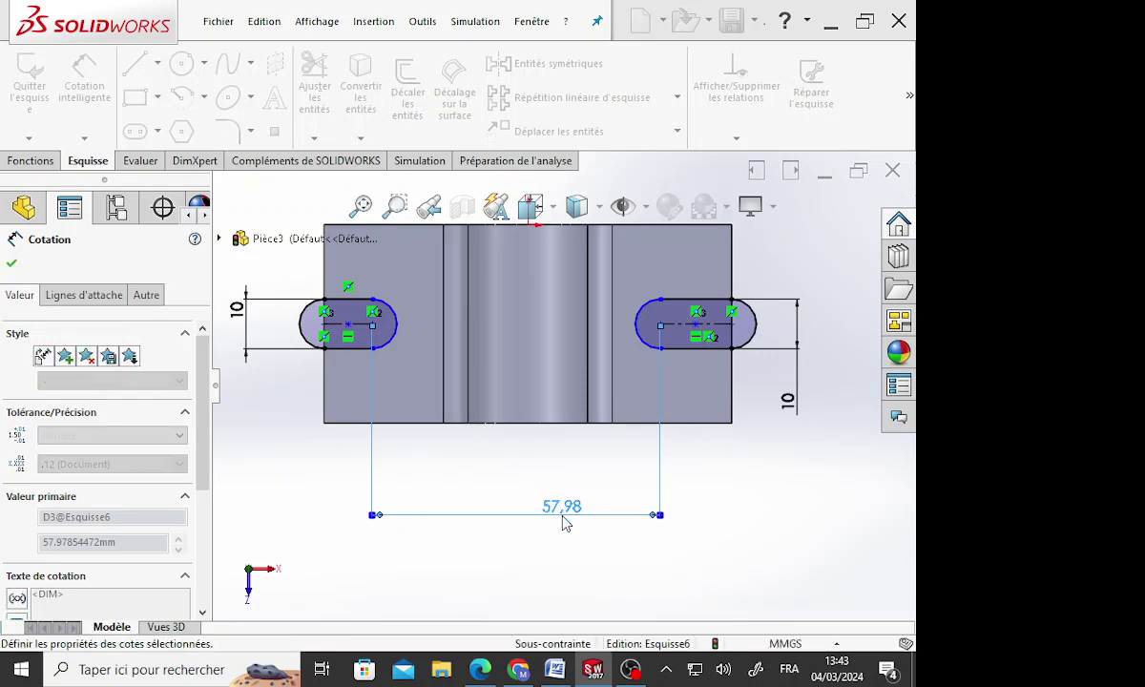
{"action": "left_click", "coordinate": [753, 503]}
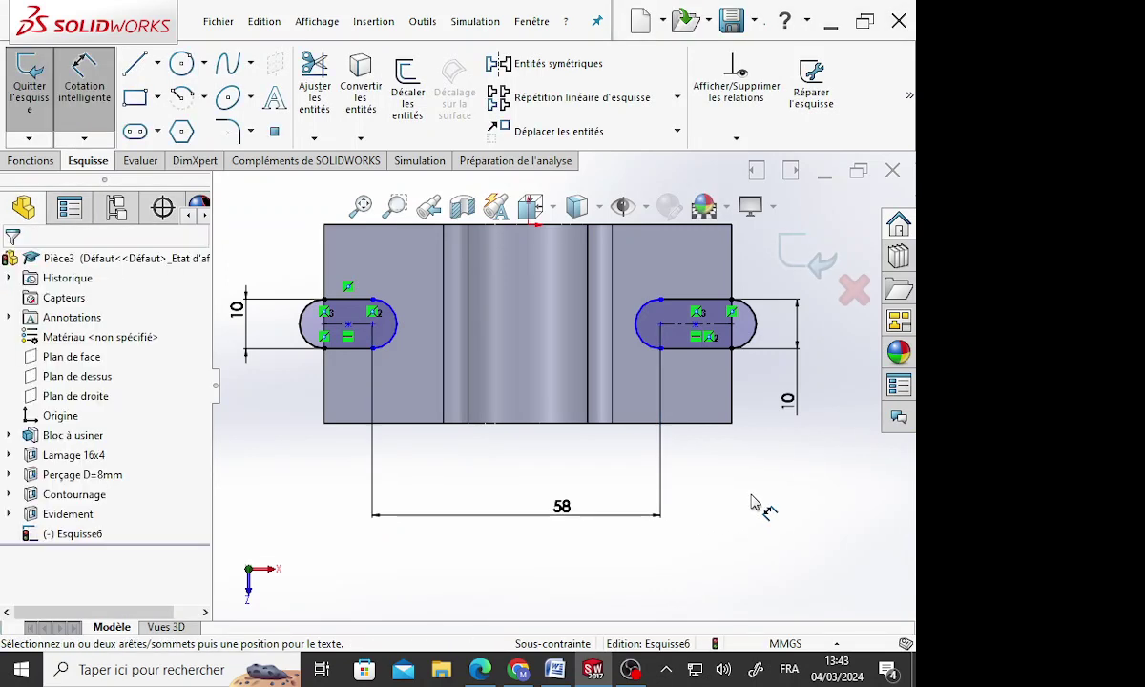
Make the two slots equal with an Egale relation, then view isometric
{"action": "left_click", "coordinate": [737, 139]}
{"action": "left_click", "coordinate": [750, 181]}
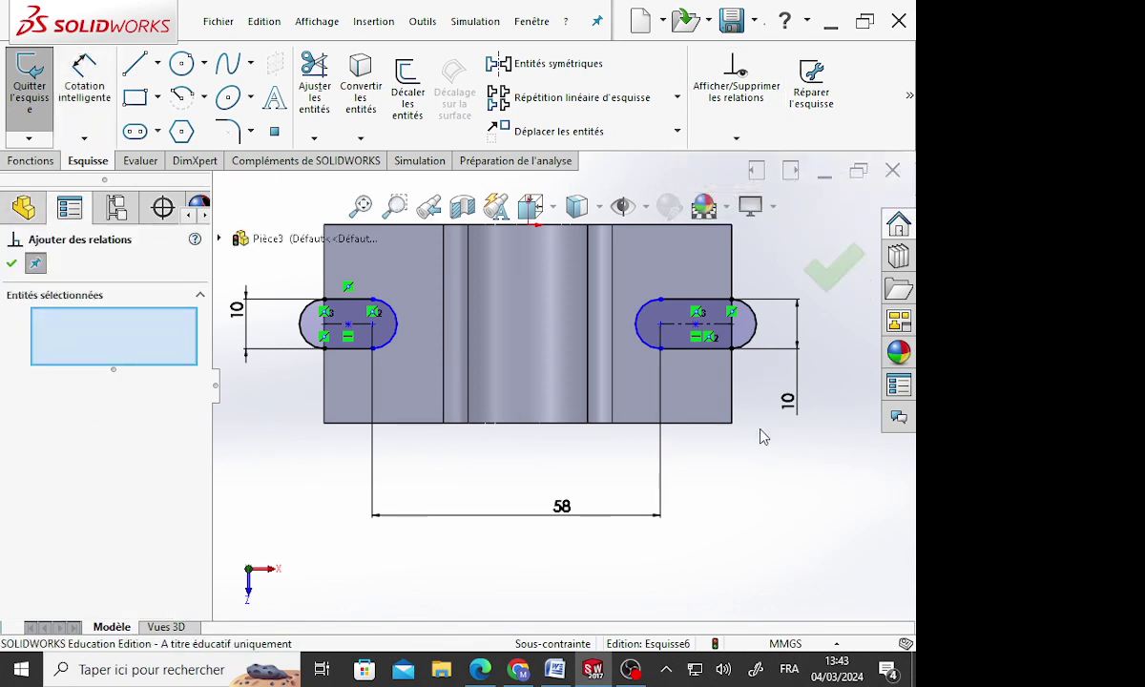
{"action": "left_click", "coordinate": [694, 350]}
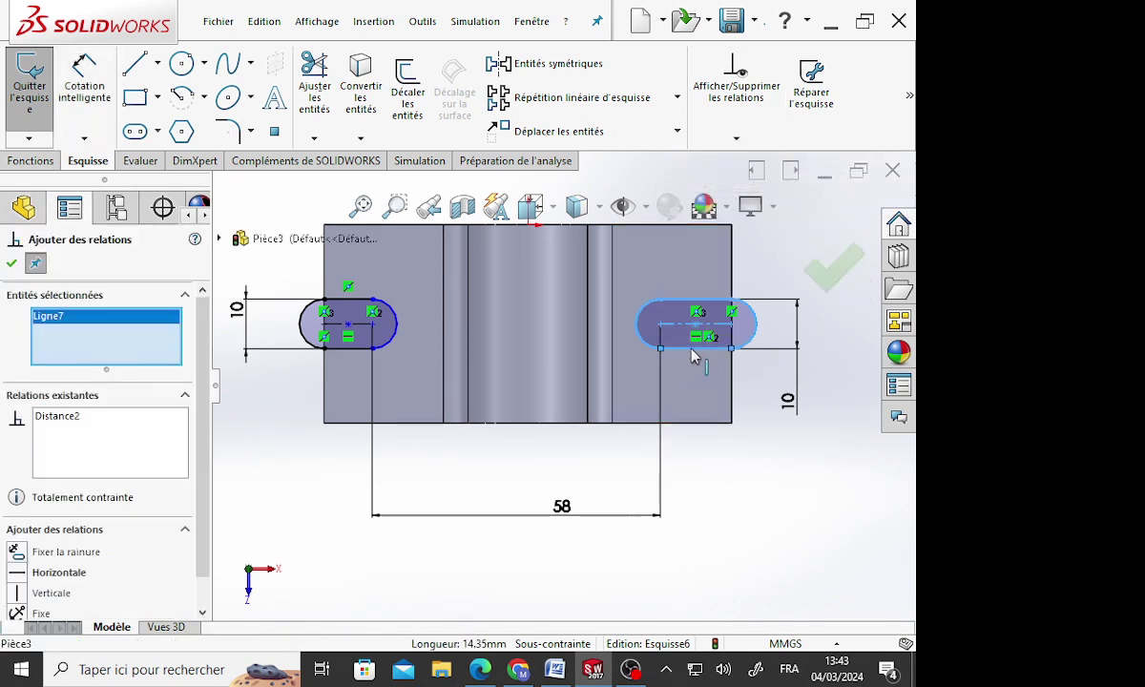
{"action": "left_click", "coordinate": [347, 349]}
{"action": "scroll", "coordinate": [189, 448], "scroll_direction": "down", "scroll_amount": 3}
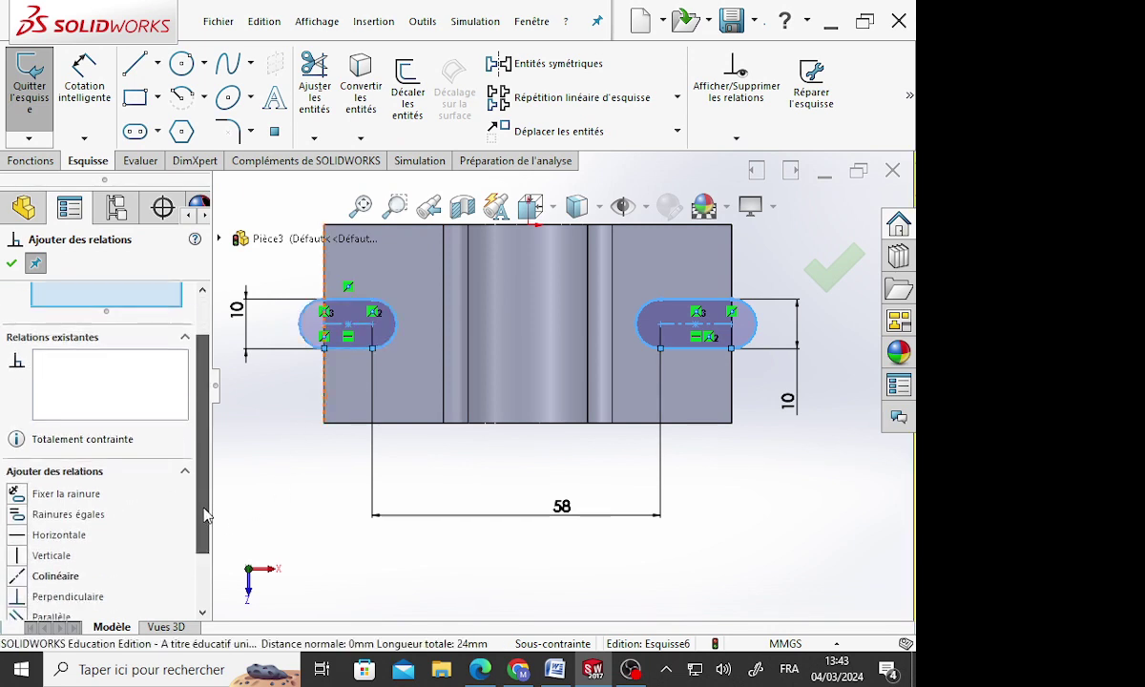
{"action": "left_click", "coordinate": [44, 559]}
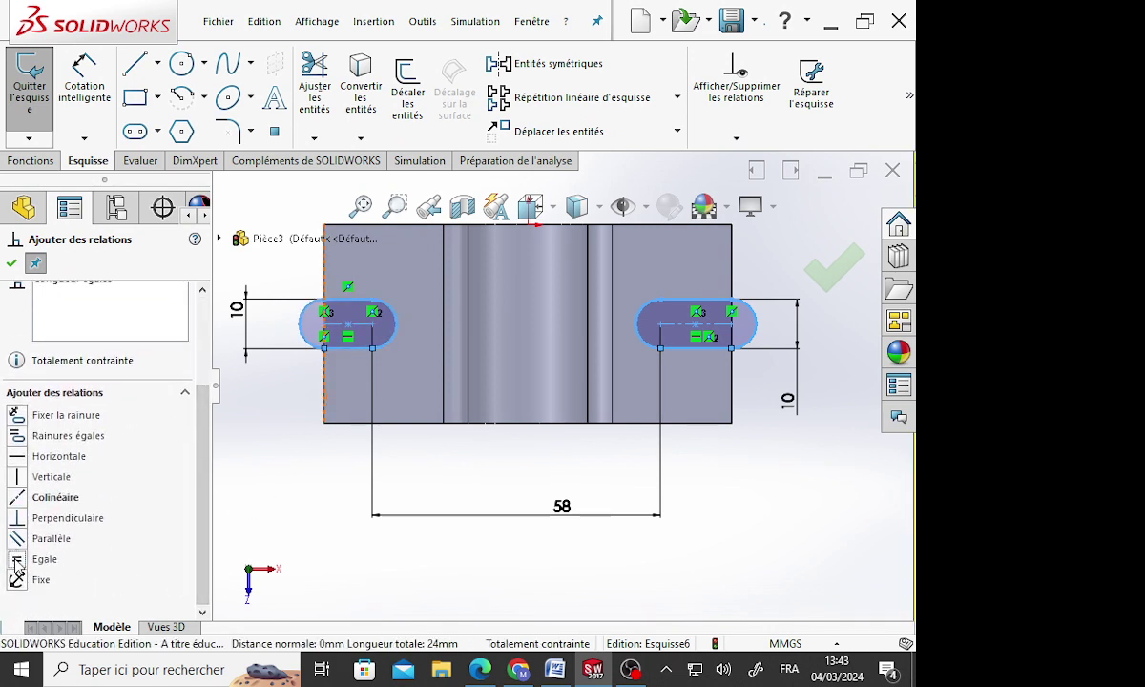
{"action": "left_click", "coordinate": [11, 263]}
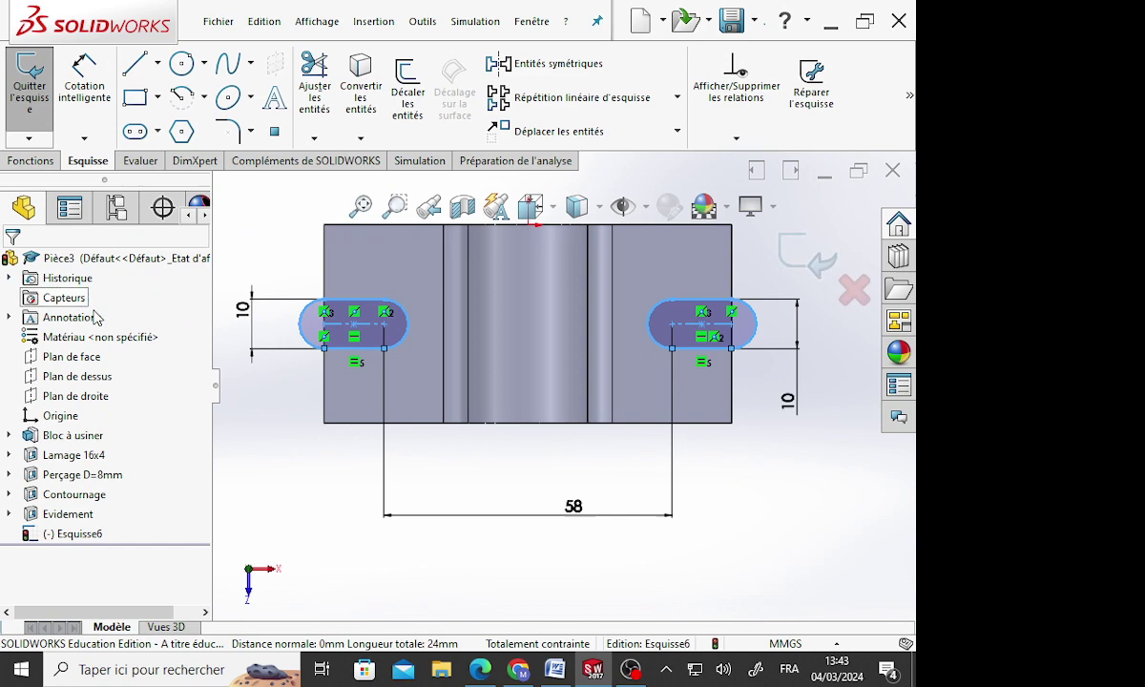
{"action": "left_click", "coordinate": [267, 498]}
{"action": "key", "text": "ctrl+7"}
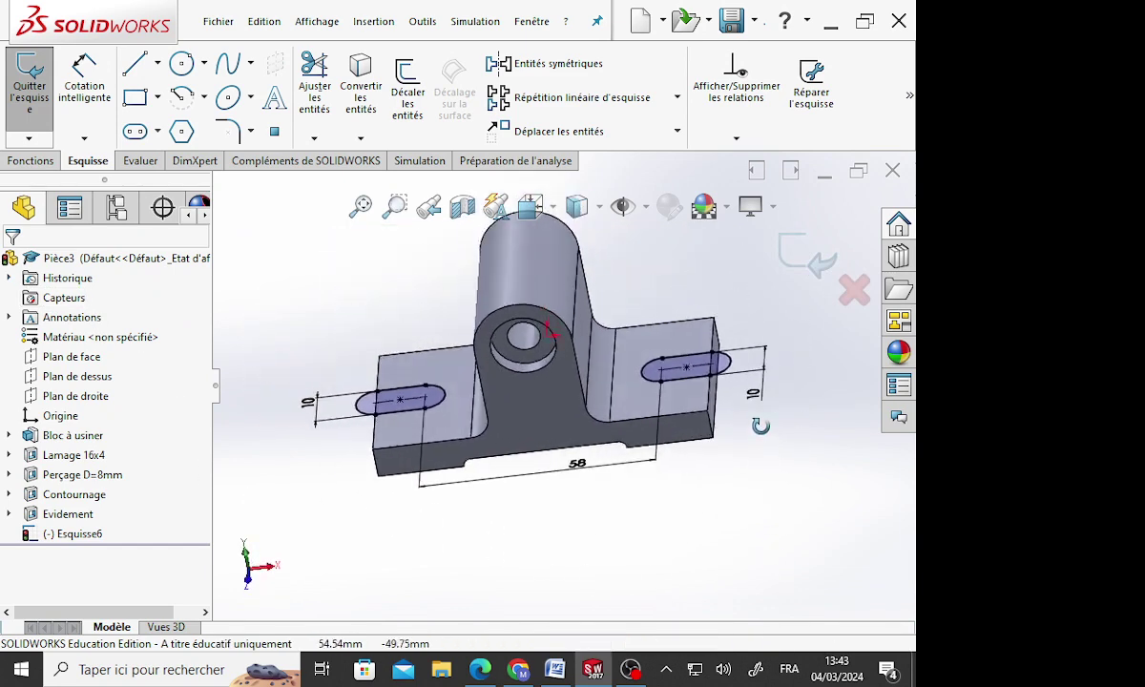
Cut both slots through the flange with an A travers tout extruded cut, creating Enlèv. mat.-Extru.5
{"action": "left_click", "coordinate": [32, 162]}
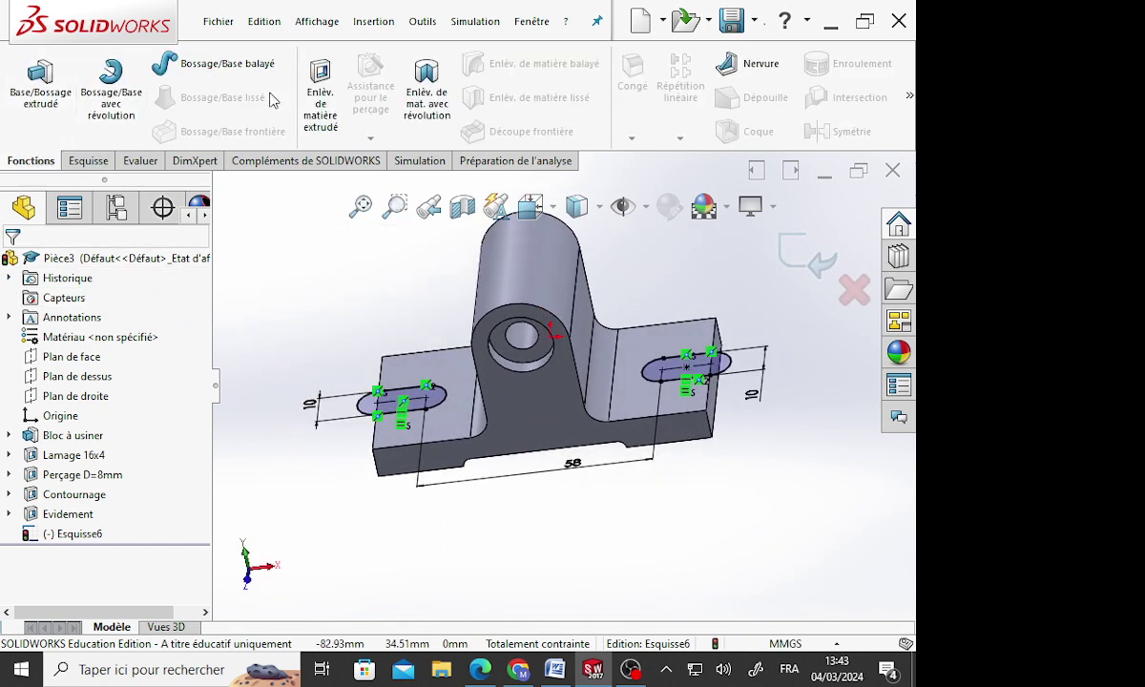
{"action": "left_click", "coordinate": [324, 105]}
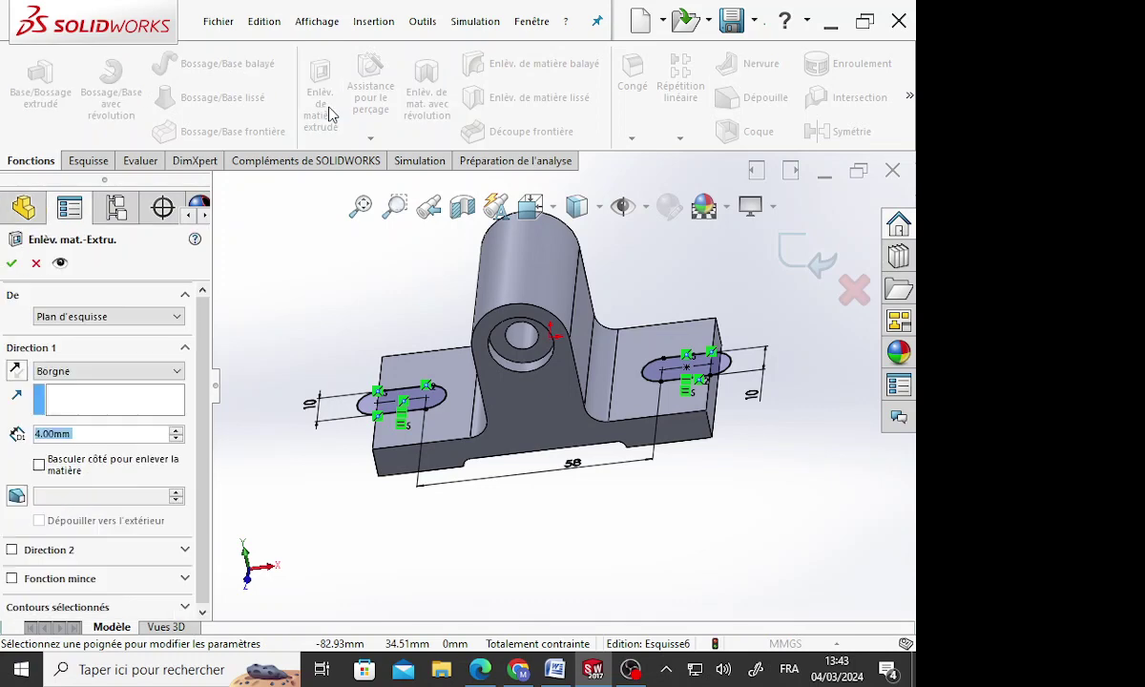
{"action": "left_click", "coordinate": [105, 372]}
{"action": "left_click", "coordinate": [100, 400]}
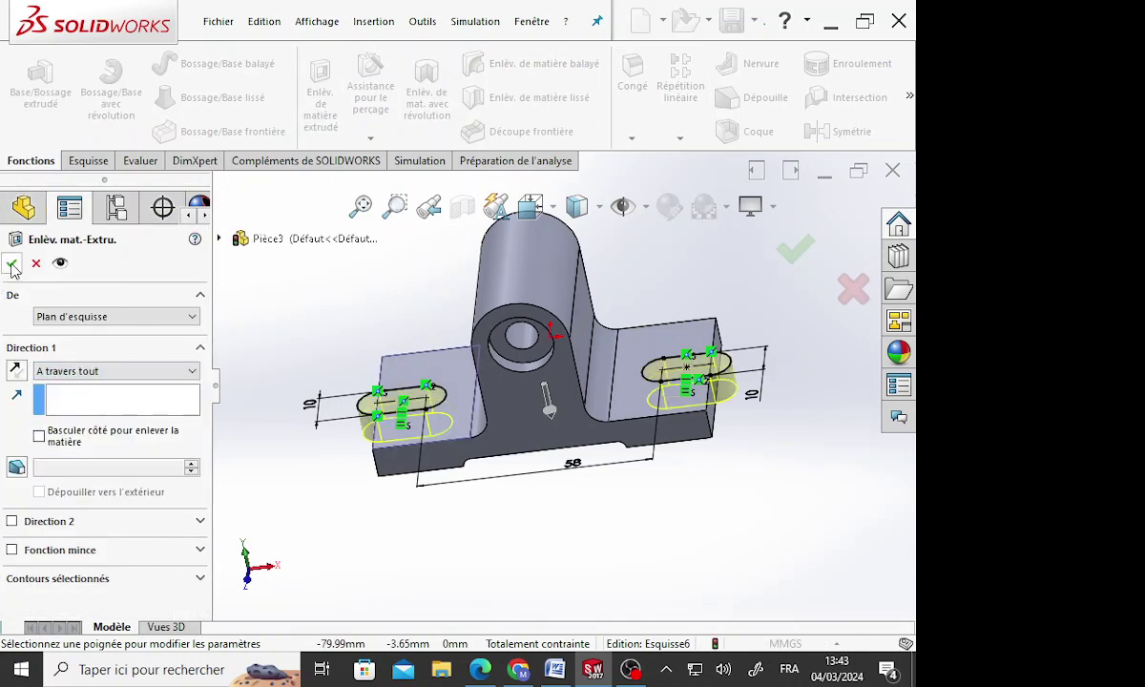
{"action": "left_click", "coordinate": [12, 265]}
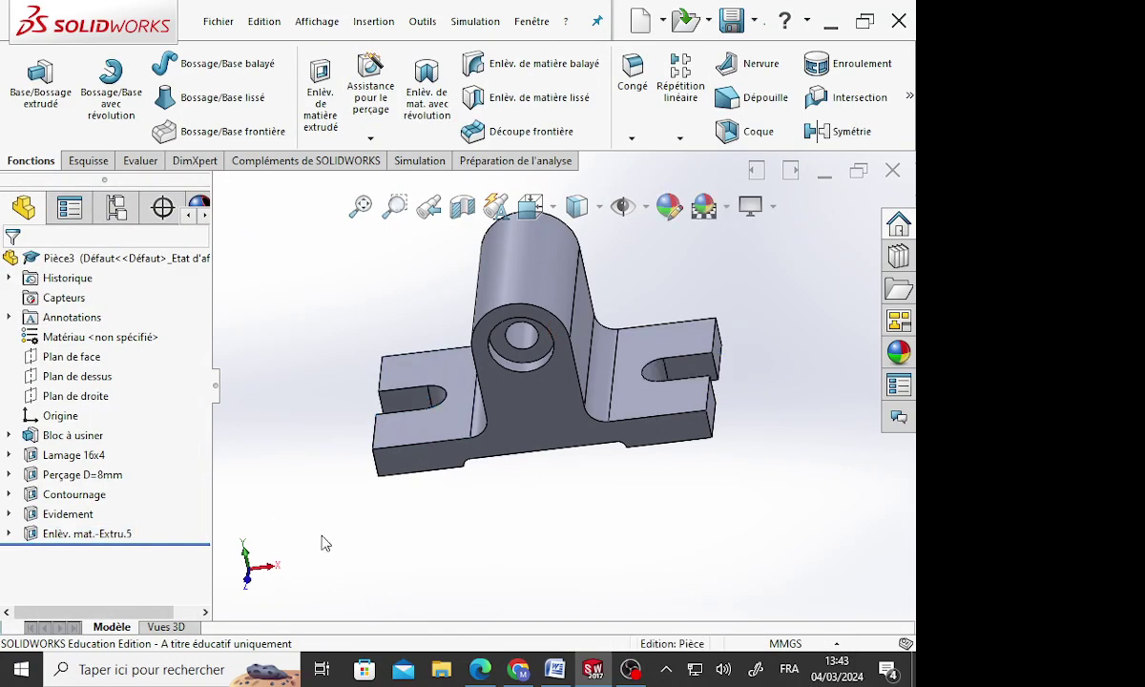
{"action": "left_click", "coordinate": [119, 537]}
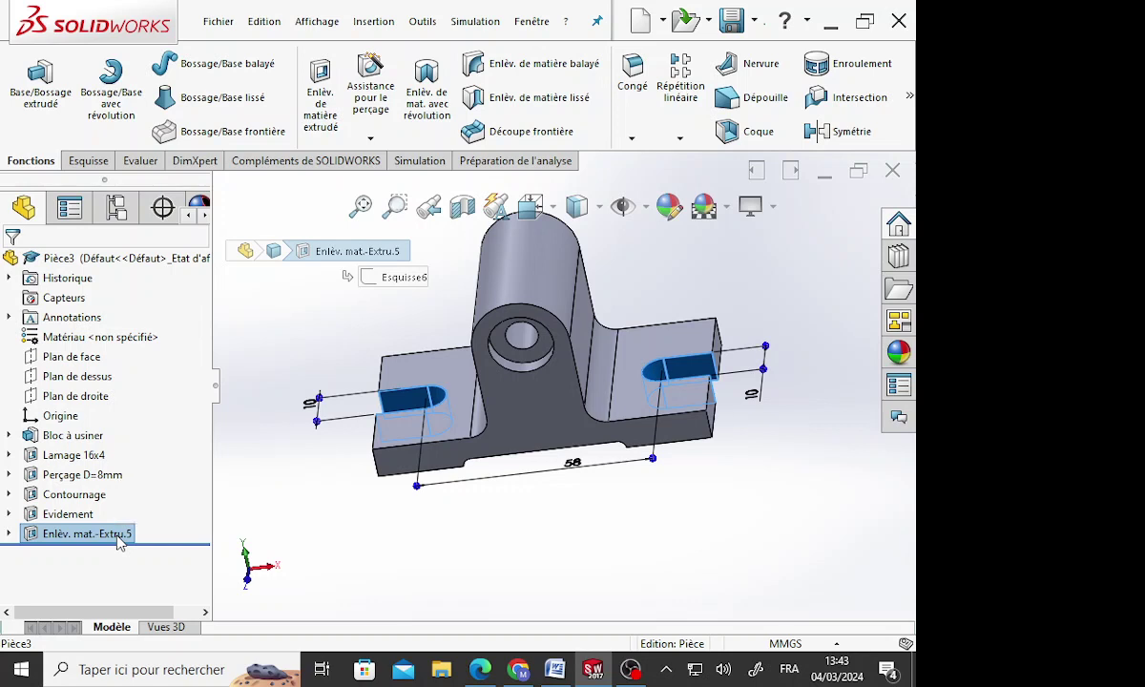
{"action": "left_click", "coordinate": [119, 537]}
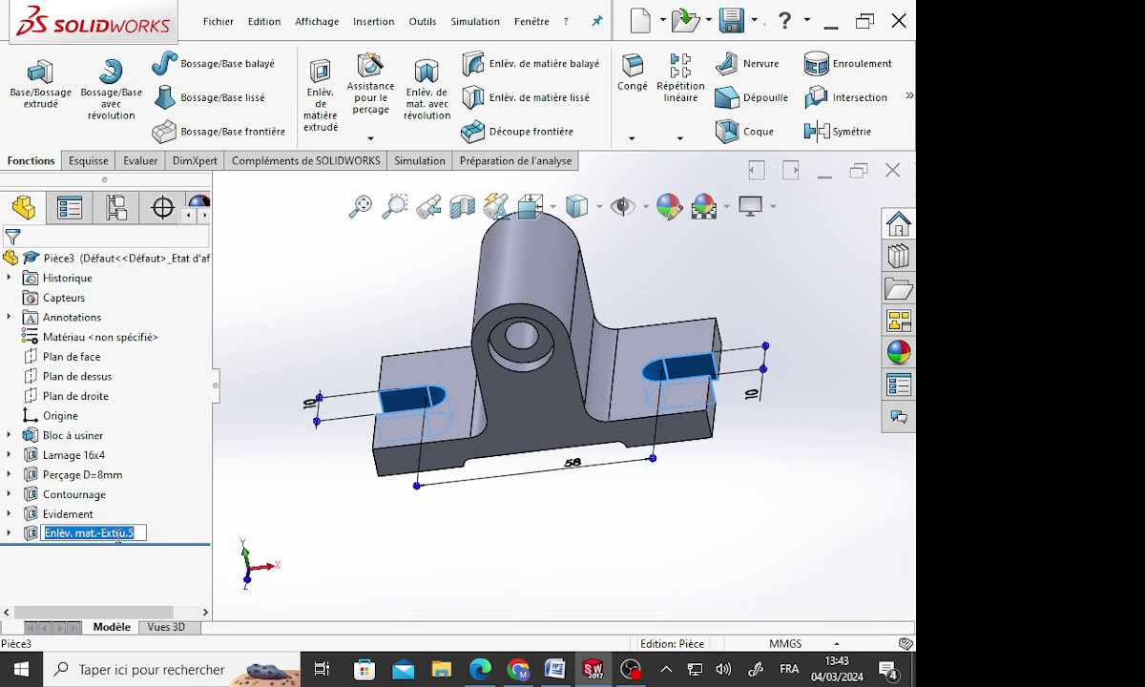
Rename the Enlèv. mat.-Extru.5 slot cut to 'Rainure semi-oblong' in the feature tree
{"action": "type", "text": "Rainure"}
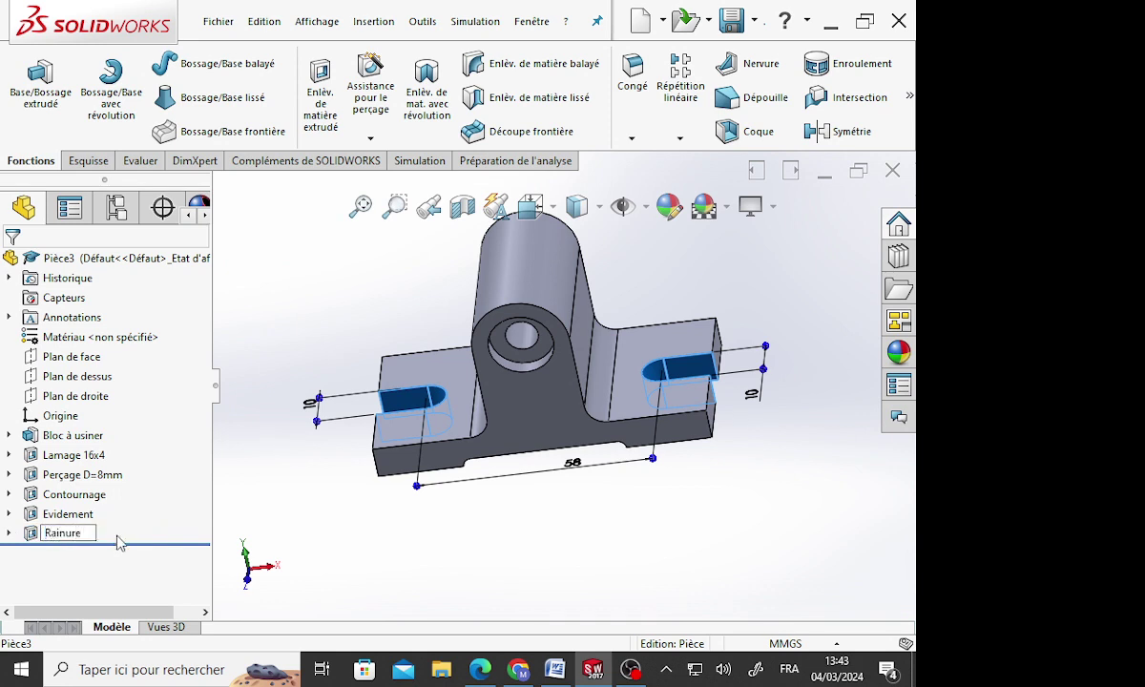
{"action": "type", "text": " dem"}
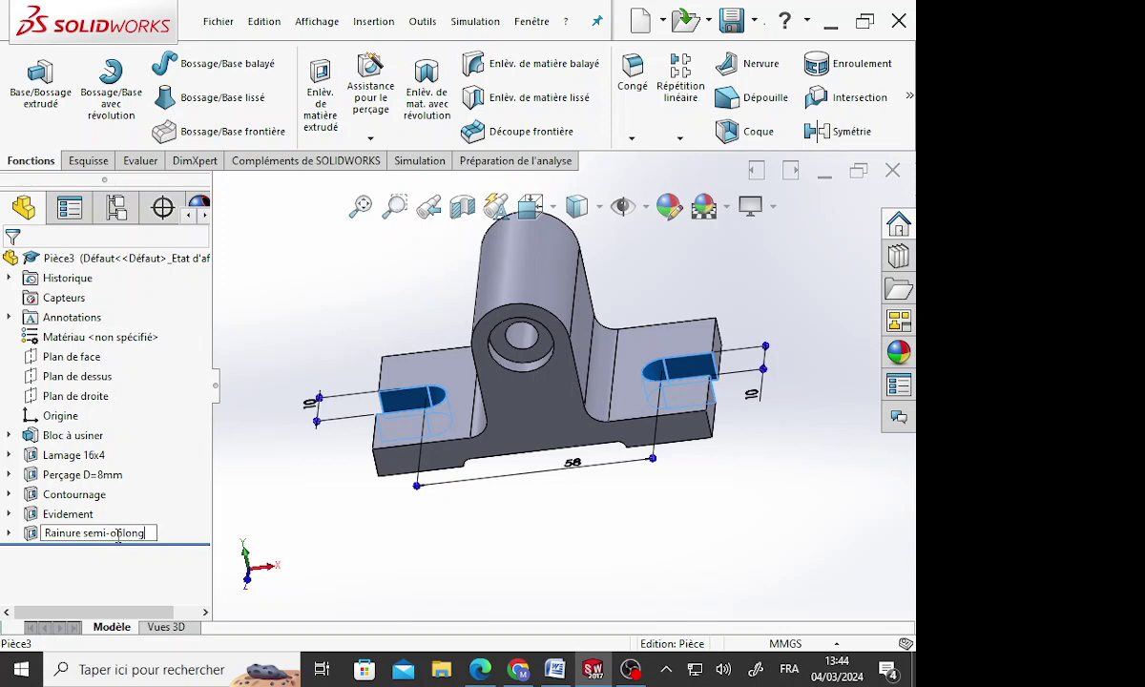
{"action": "left_click", "coordinate": [321, 550]}
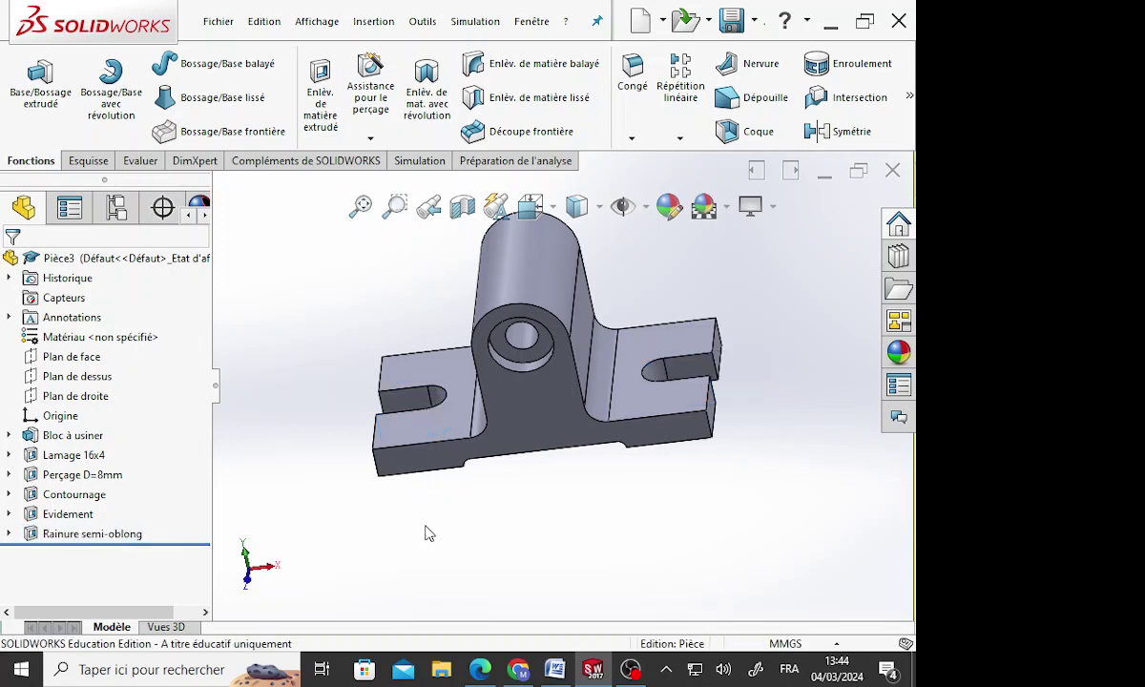
Edit the Lamage 16x4 counterbore, changing its depth from 4.00mm to 4.00mm+8 (12 mm)
{"action": "mouse_move", "coordinate": [426, 532]}
{"action": "middle_mouse_down"}
{"action": "mouse_move", "coordinate": [600, 521]}
{"action": "mouse_move", "coordinate": [670, 460]}
{"action": "mouse_move", "coordinate": [626, 481]}
{"action": "mouse_move", "coordinate": [545, 320]}
{"action": "middle_mouse_up"}
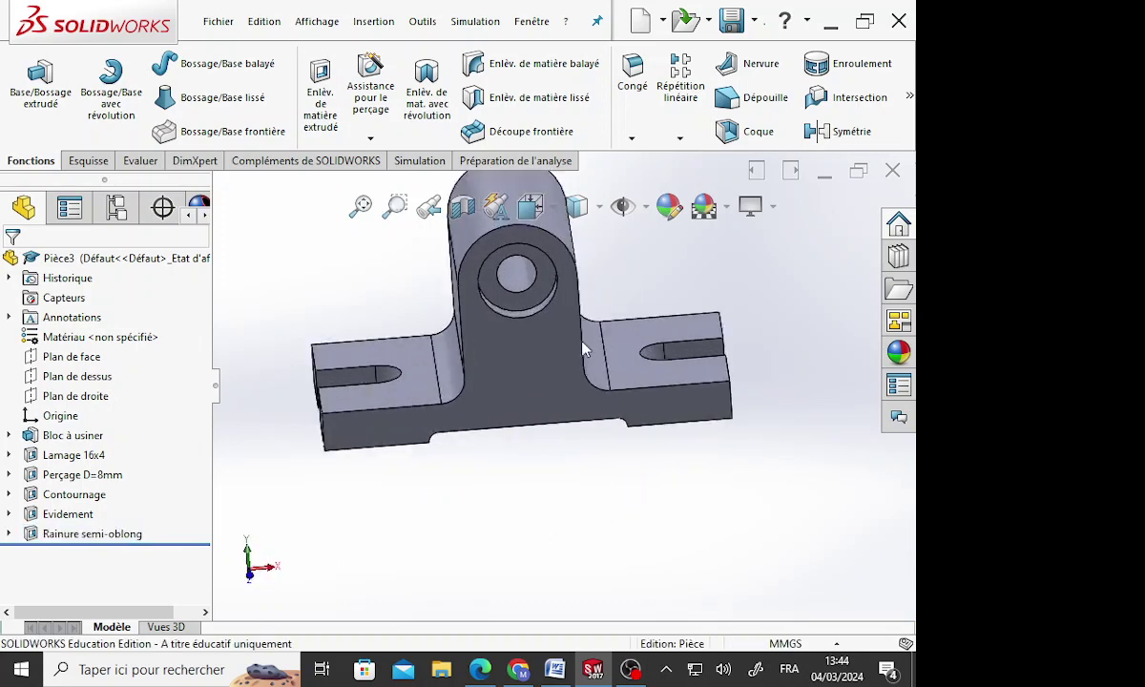
{"action": "scroll", "coordinate": [545, 320], "scroll_direction": "down", "scroll_amount": 3}
{"action": "scroll", "coordinate": [545, 325], "scroll_direction": "up", "scroll_amount": 3}
{"action": "left_click", "coordinate": [543, 326]}
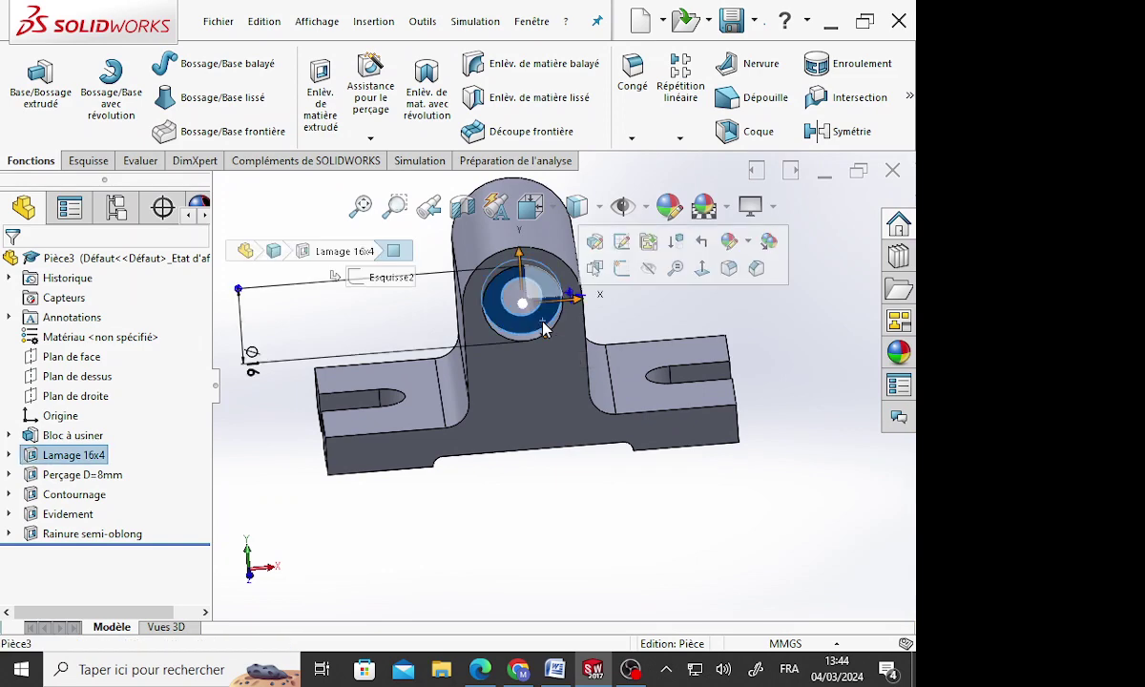
{"action": "right_click", "coordinate": [84, 456]}
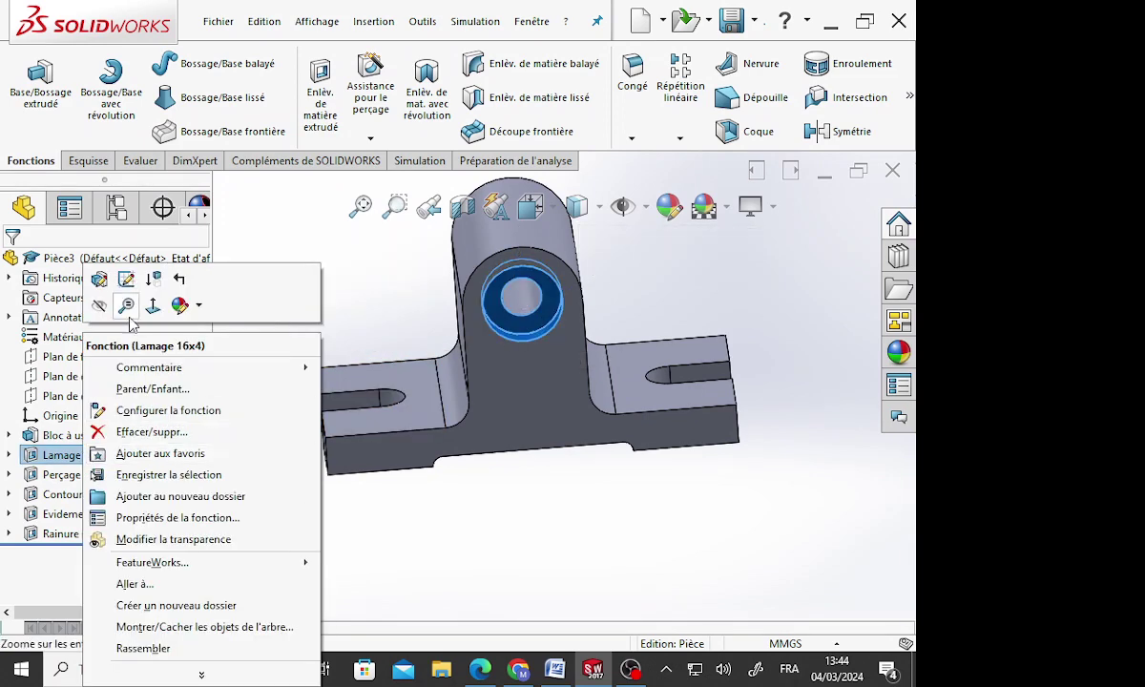
{"action": "left_click", "coordinate": [126, 279]}
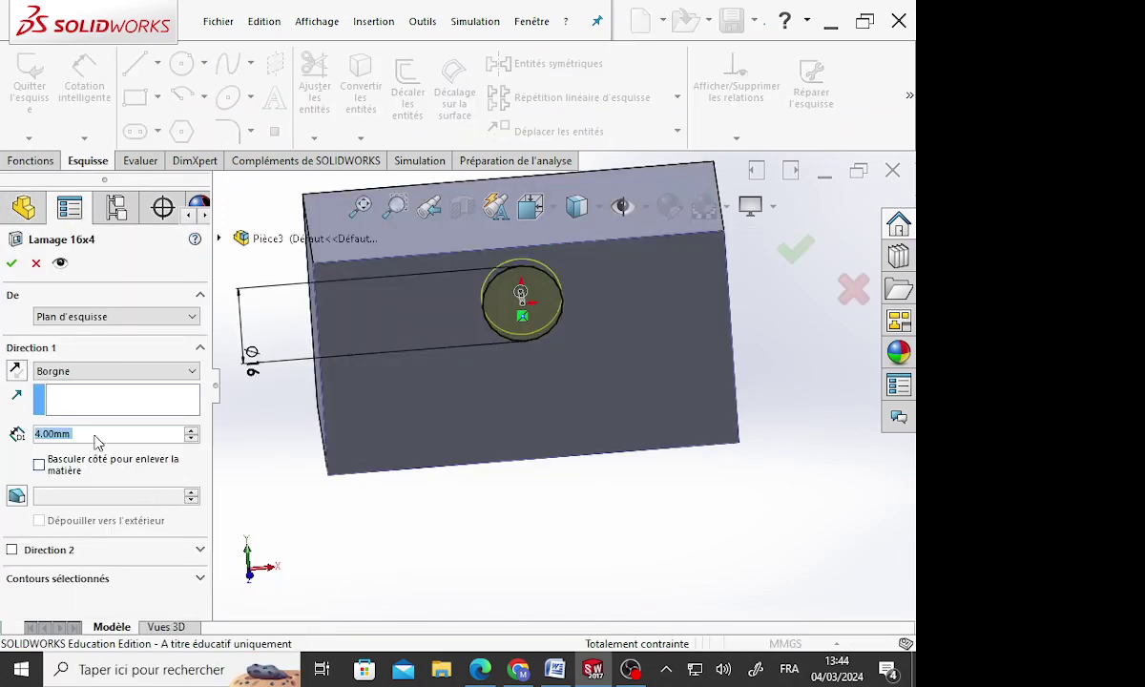
{"action": "left_click", "coordinate": [96, 435]}
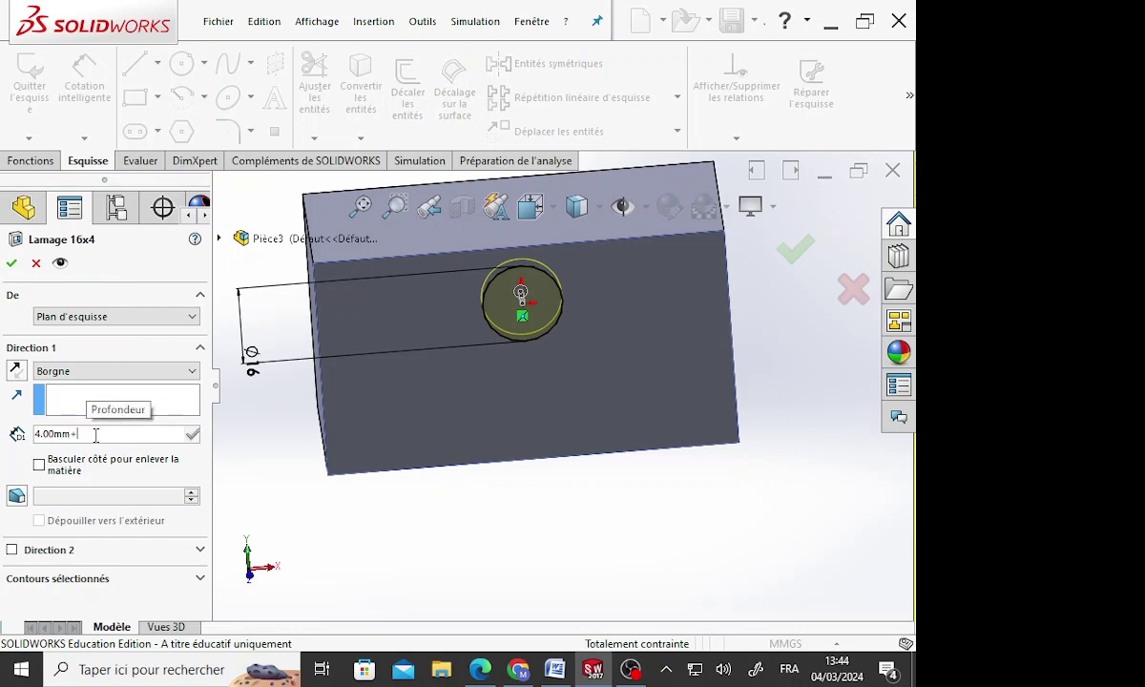
{"action": "type", "text": "+8"}
{"action": "key", "text": "Return"}
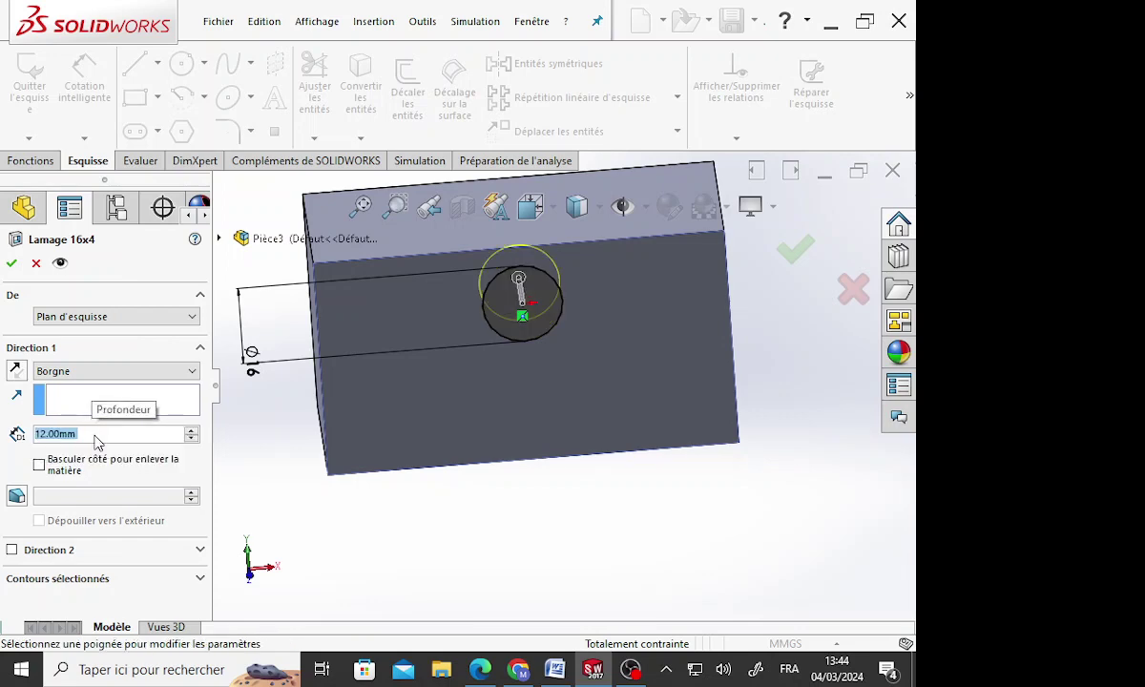
{"action": "key", "text": "Return"}
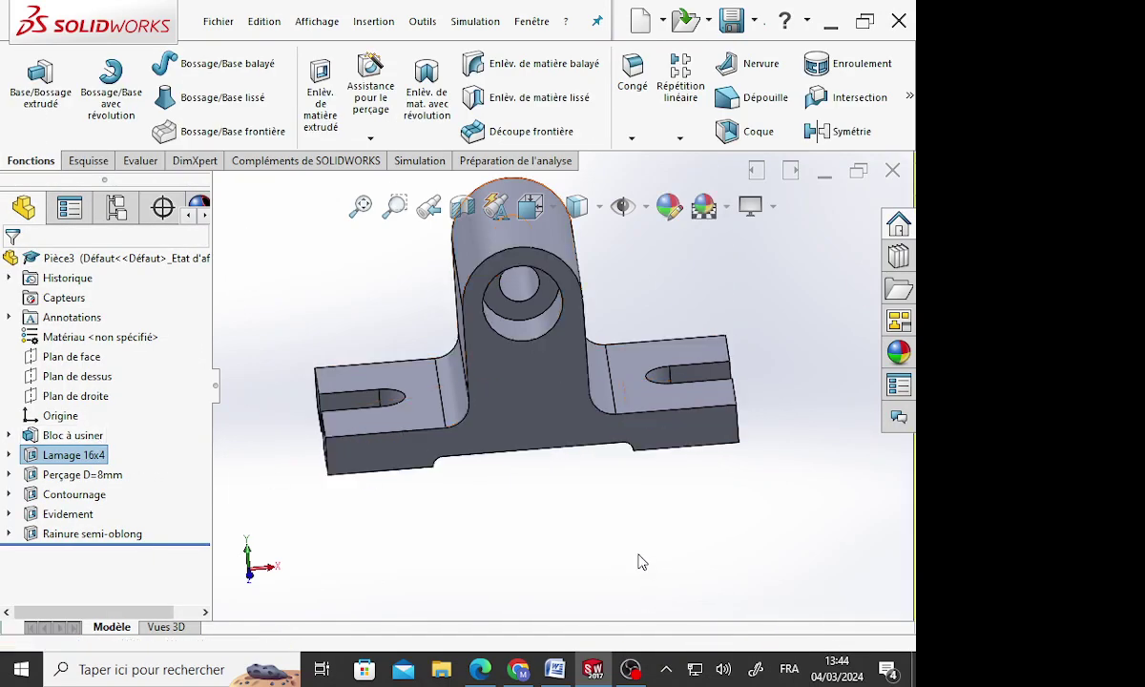
{"action": "mouse_move", "coordinate": [699, 509]}
{"action": "middle_mouse_down"}
{"action": "mouse_move", "coordinate": [652, 447]}
{"action": "mouse_move", "coordinate": [585, 514]}
{"action": "middle_mouse_up"}
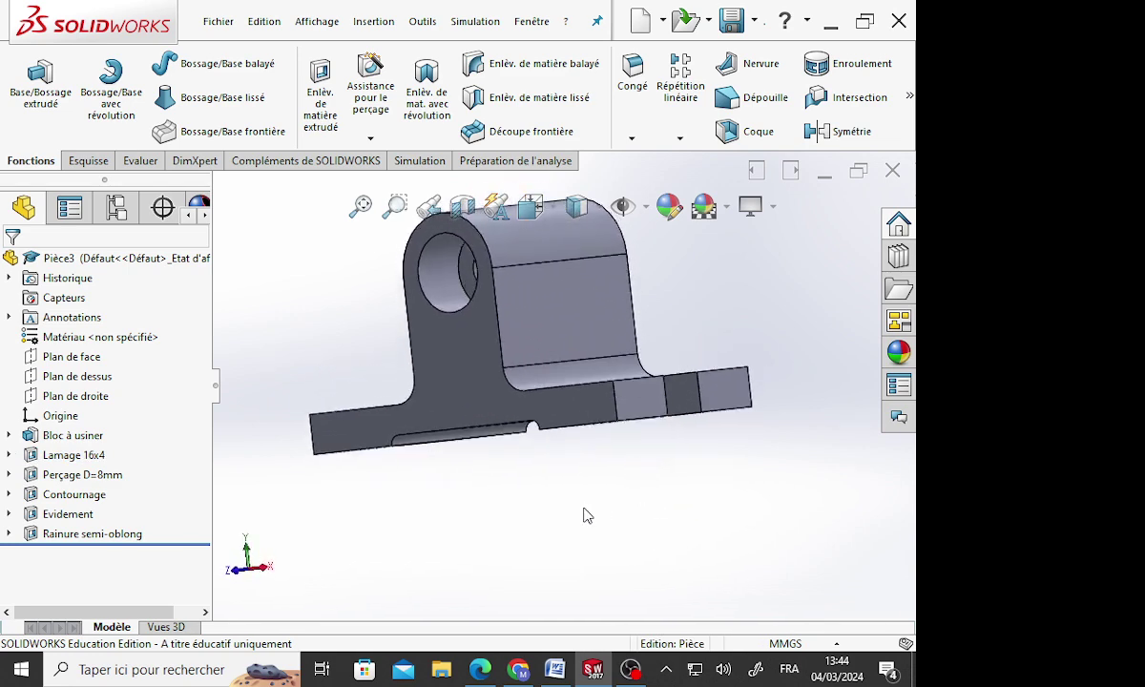
{"action": "scroll", "coordinate": [494, 358], "scroll_direction": "up", "scroll_amount": 2}
Sketch a corner rectangle over the lug top on the part's side face
{"action": "left_click", "coordinate": [479, 359]}
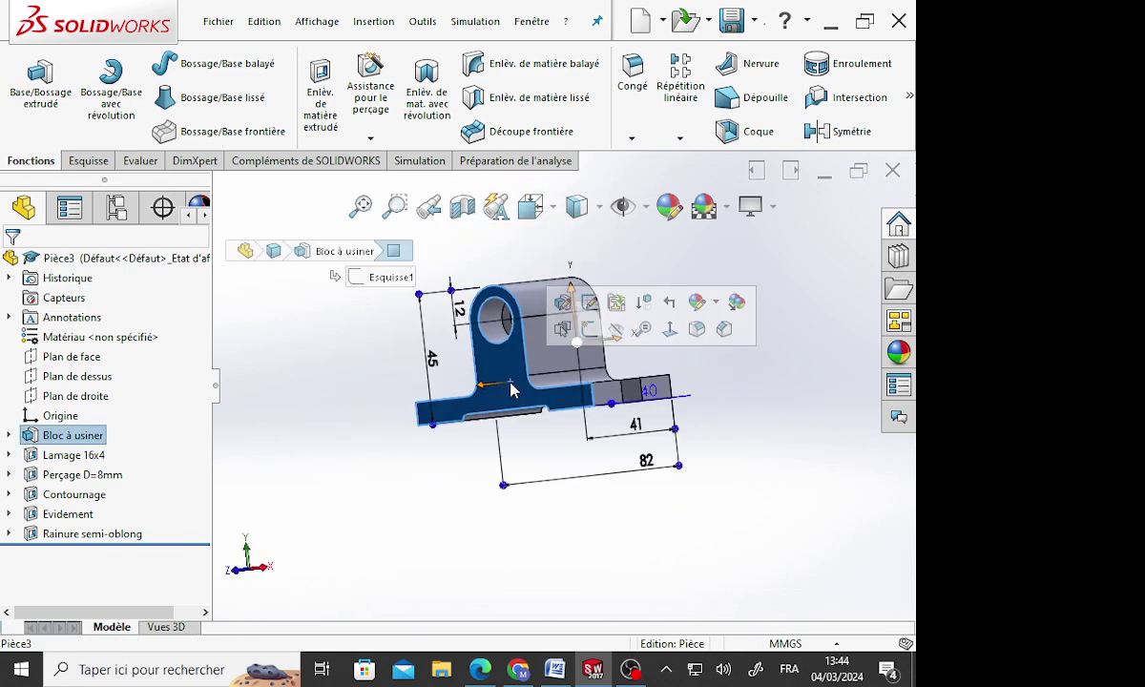
{"action": "left_click", "coordinate": [88, 161]}
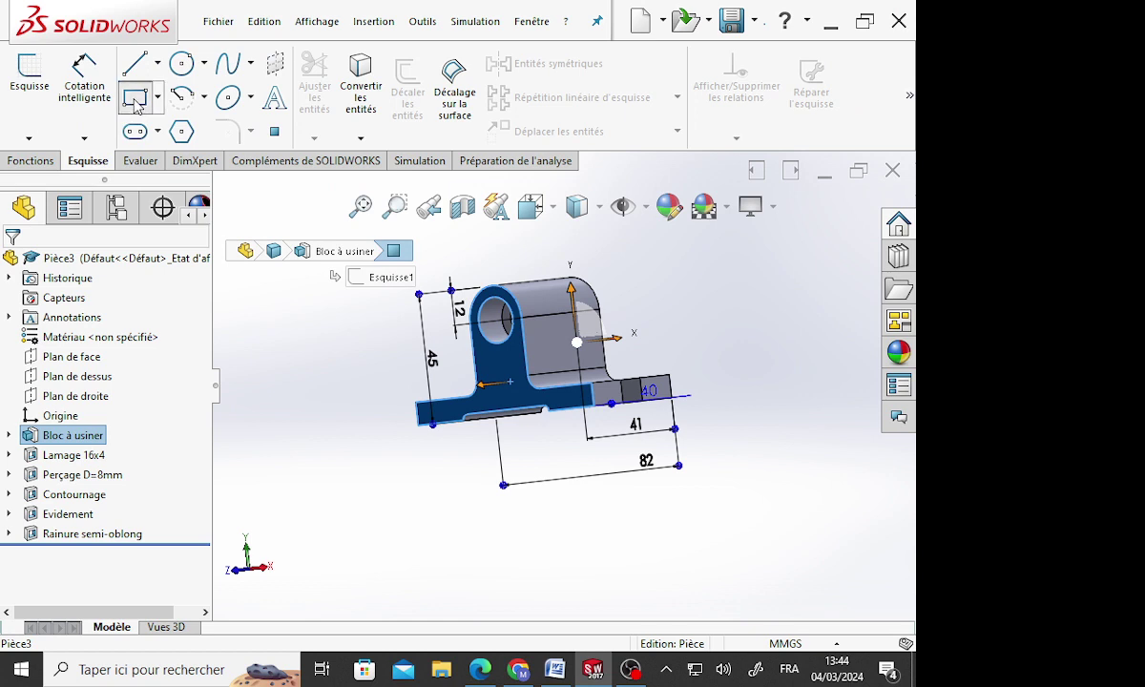
{"action": "left_click", "coordinate": [135, 97]}
{"action": "scroll", "coordinate": [511, 370], "scroll_direction": "down", "scroll_amount": 2}
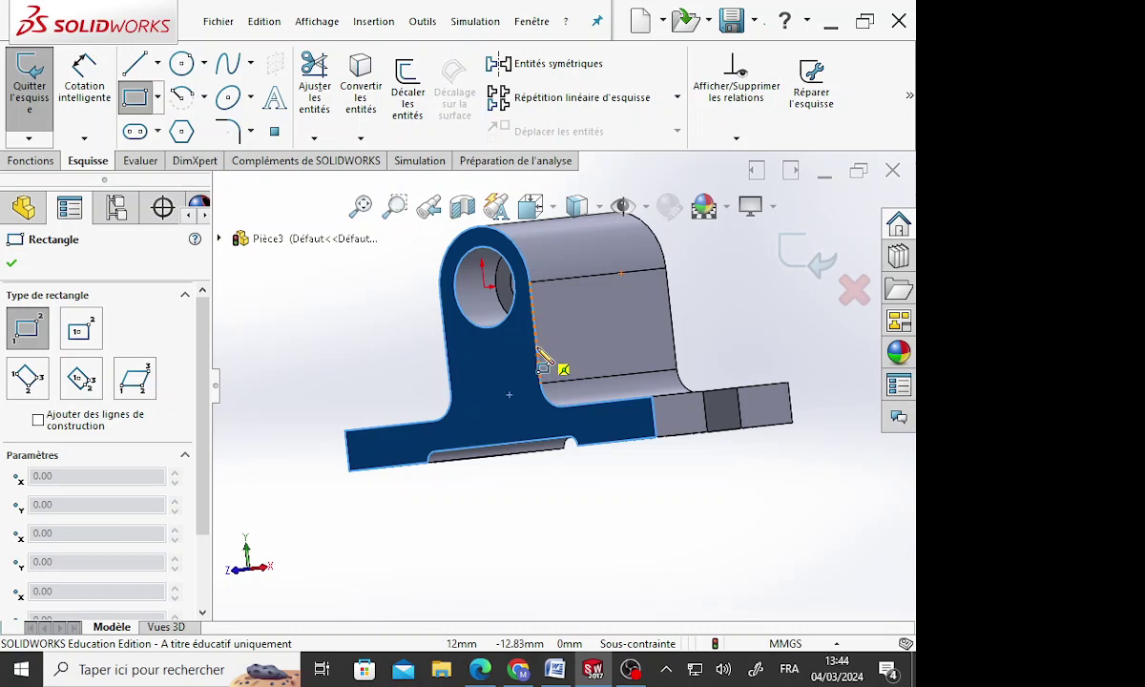
{"action": "left_click", "coordinate": [542, 361]}
{"action": "scroll", "coordinate": [542, 361], "scroll_direction": "up", "scroll_amount": 2}
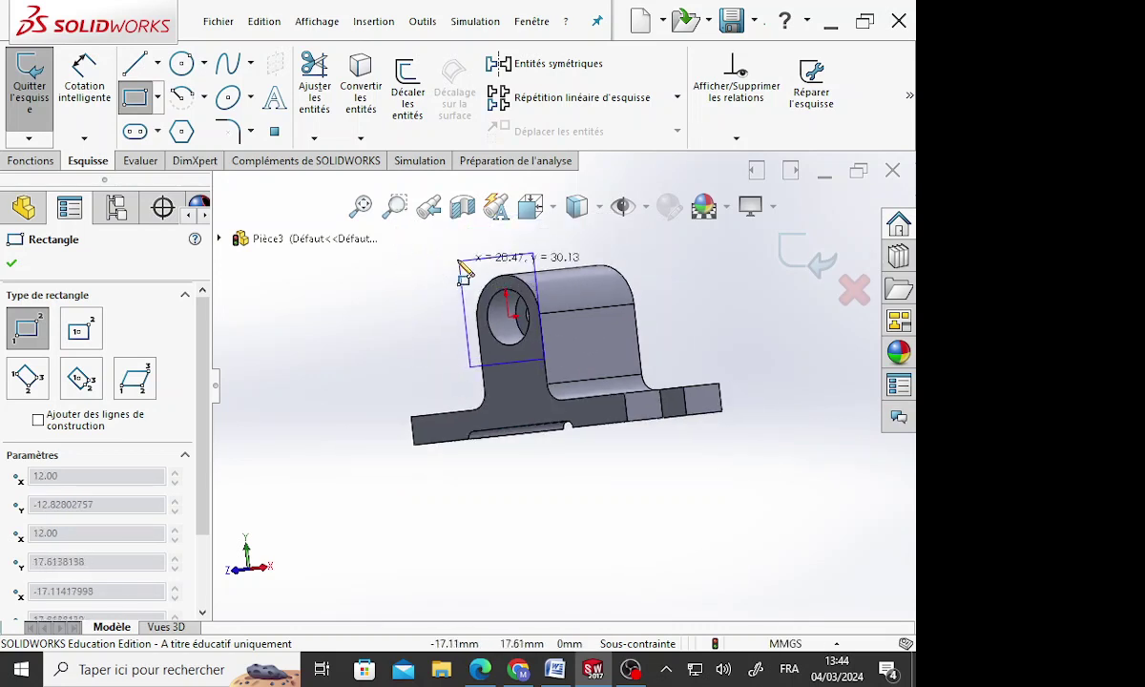
{"action": "left_click", "coordinate": [451, 247]}
{"action": "key", "text": "Escape"}
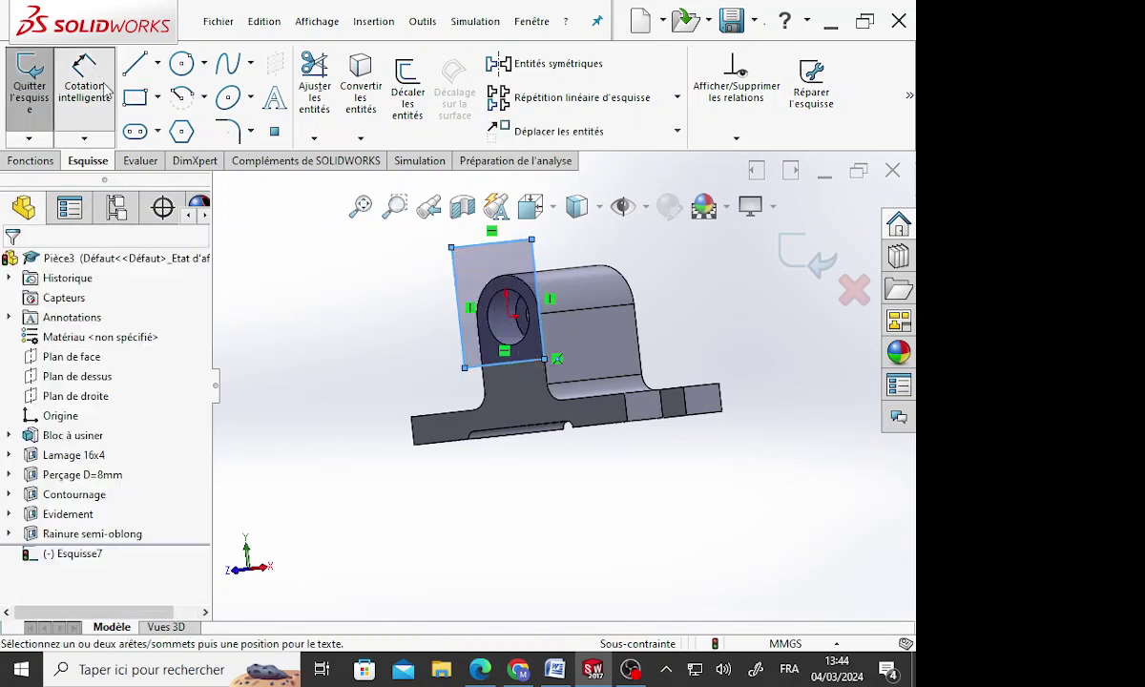
Dimension the rectangle's bottom edge 20 mm from the base edge
{"action": "left_click", "coordinate": [520, 363]}
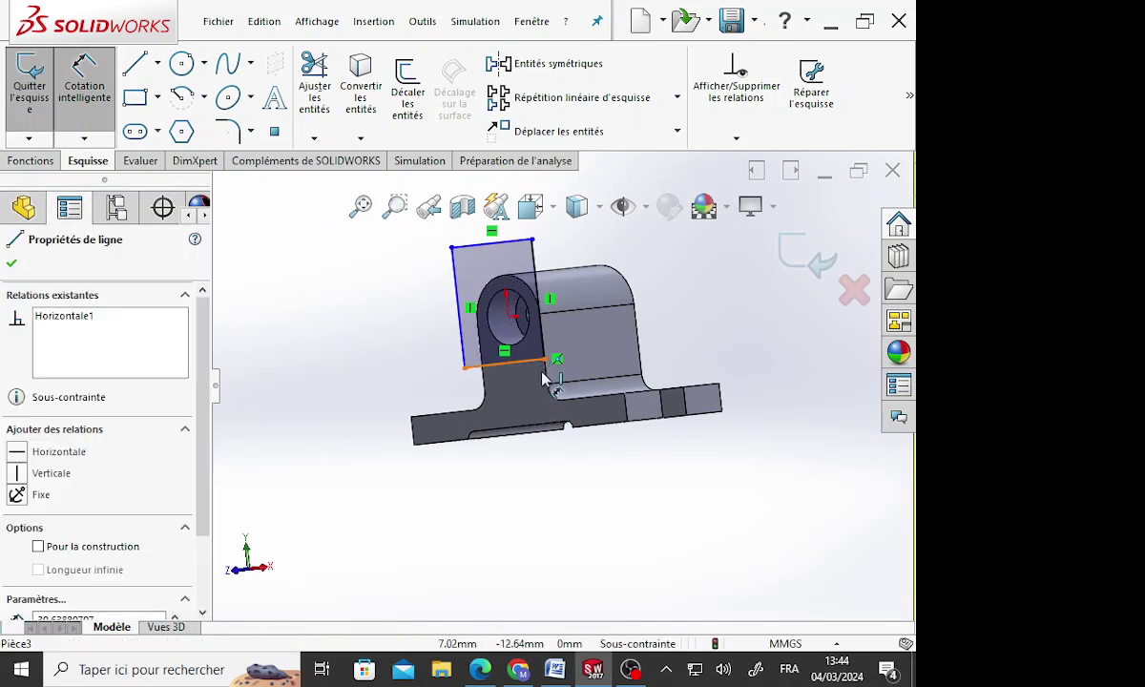
{"action": "left_click", "coordinate": [591, 423]}
{"action": "left_click", "coordinate": [789, 464]}
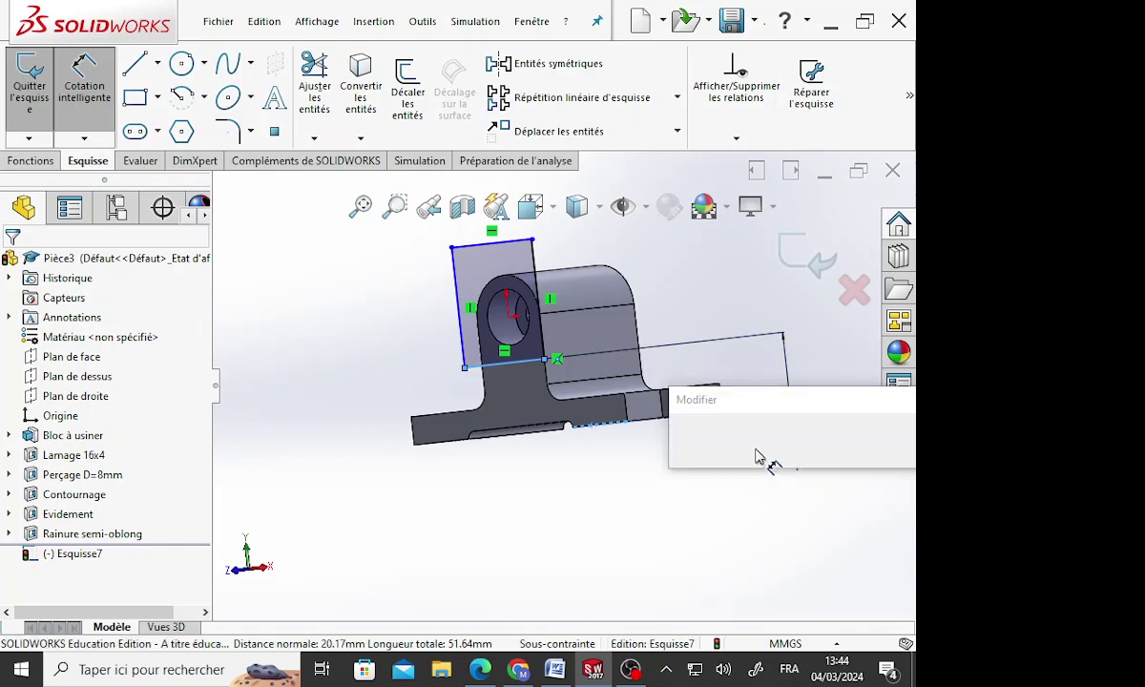
{"action": "type", "text": "20"}
{"action": "key", "text": "Escape"}
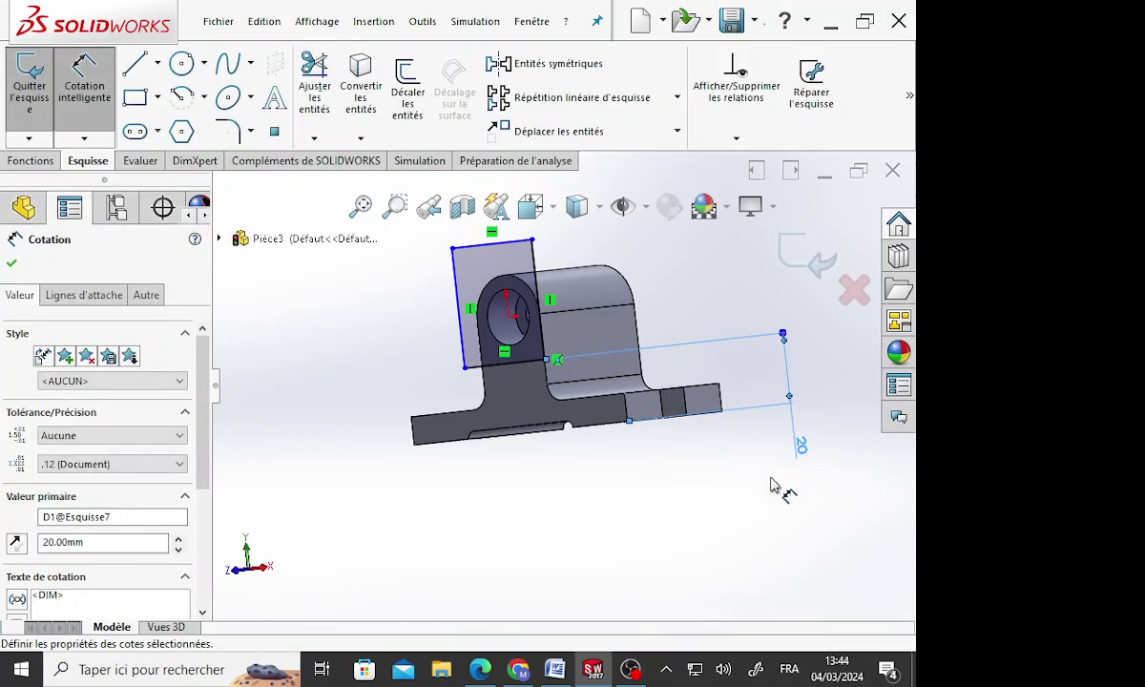
Dimension the rectangle 24 mm wide and 25 mm tall, fully defining the sketch
{"action": "middle_click_drag", "start_coordinate": [779, 485], "coordinate": [676, 515]}
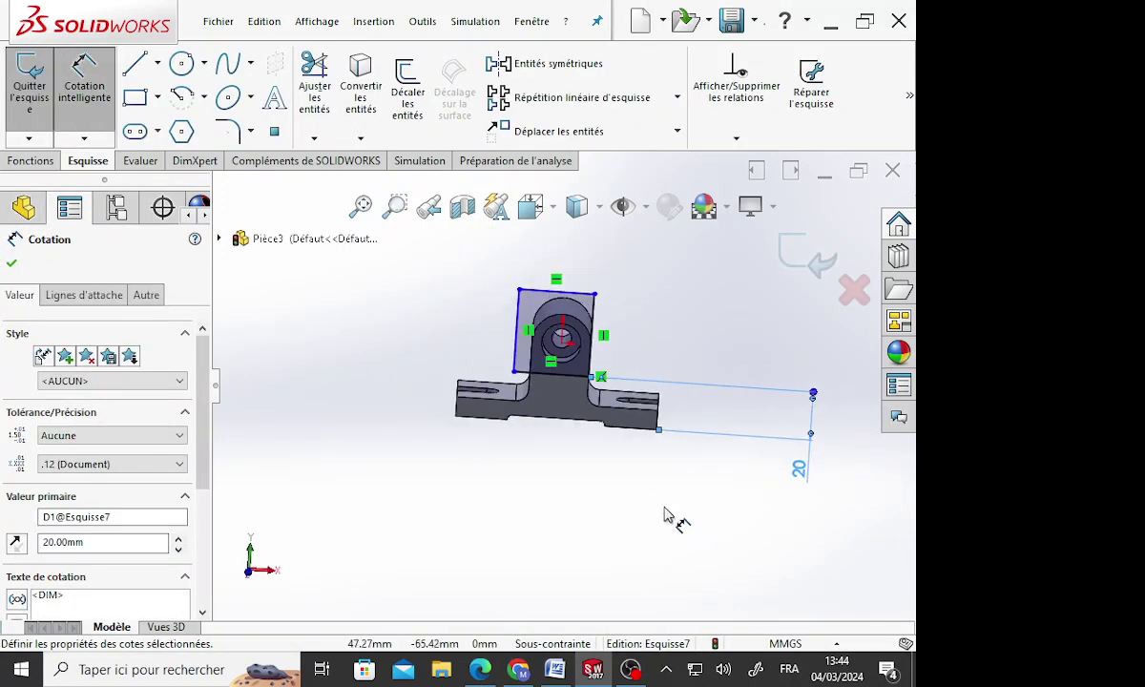
{"action": "left_click", "coordinate": [583, 293]}
{"action": "left_click", "coordinate": [583, 277]}
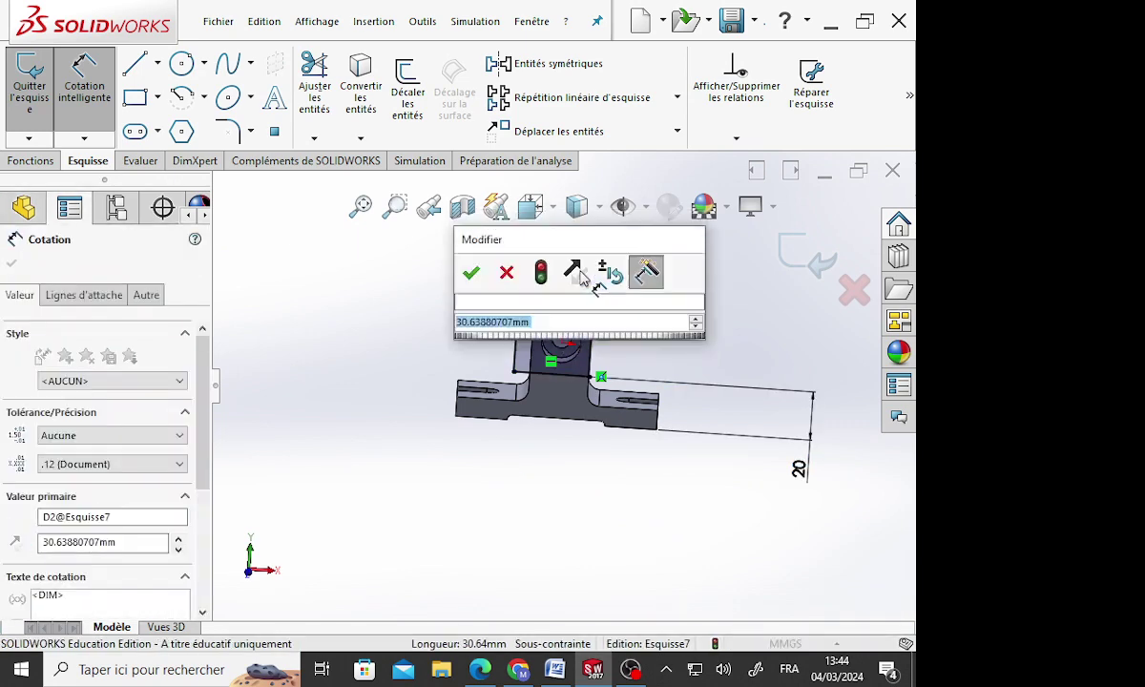
{"action": "type", "text": "24"}
{"action": "key", "text": "Return"}
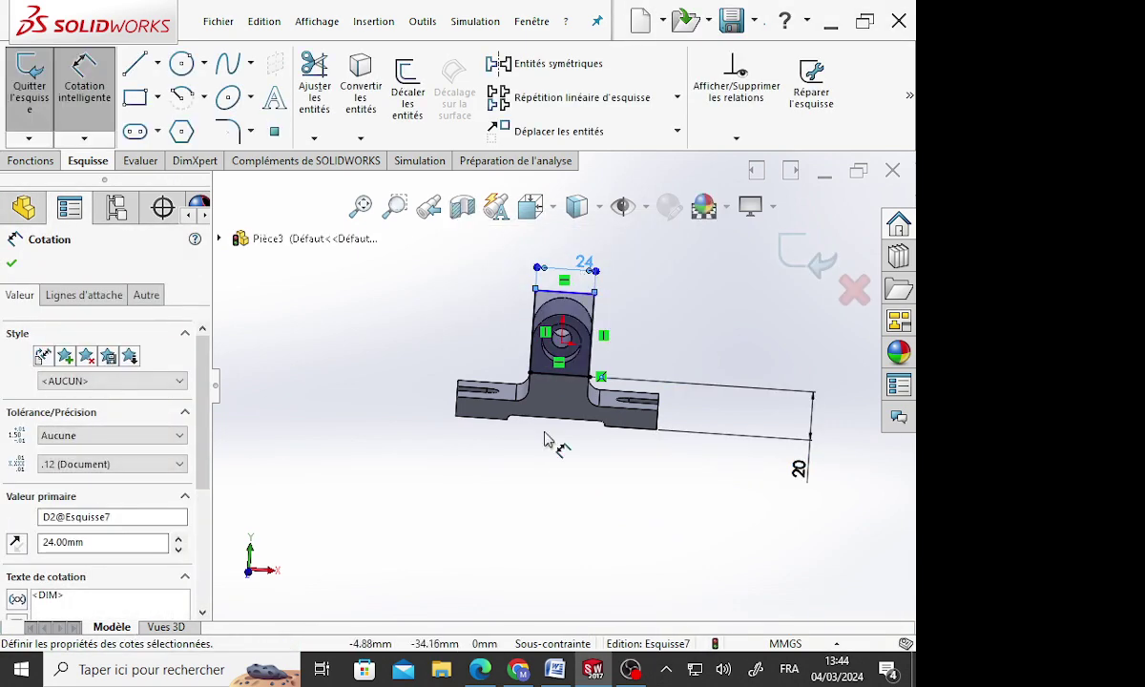
{"action": "key", "text": "Escape"}
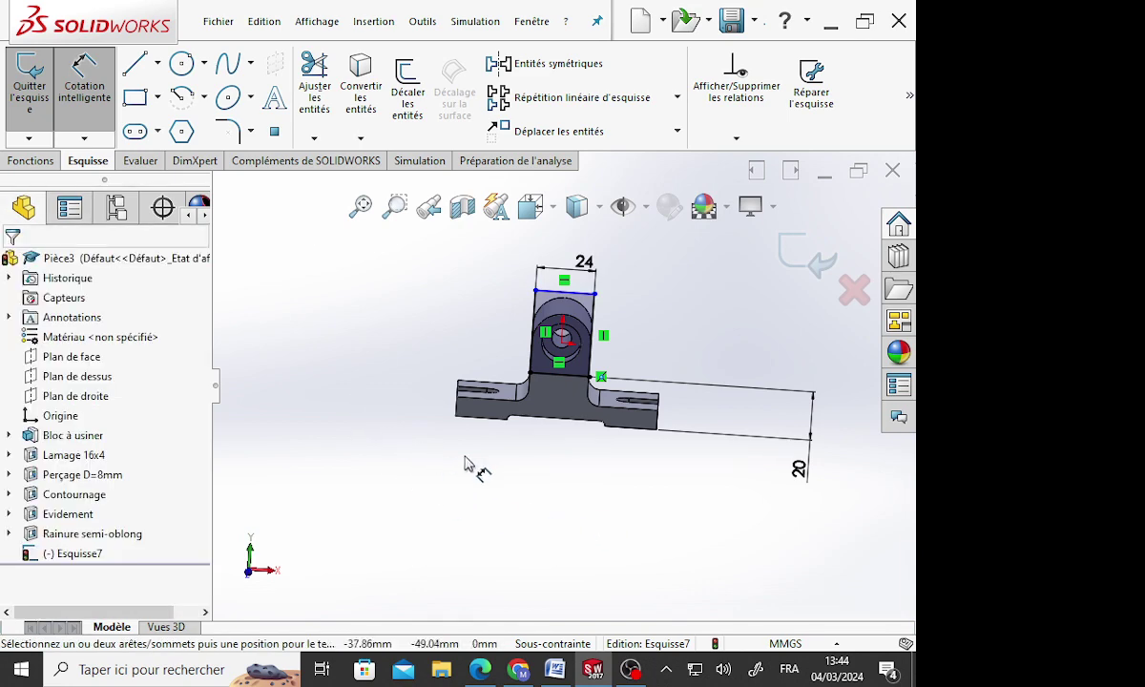
{"action": "left_click", "coordinate": [594, 351]}
{"action": "left_click", "coordinate": [613, 355]}
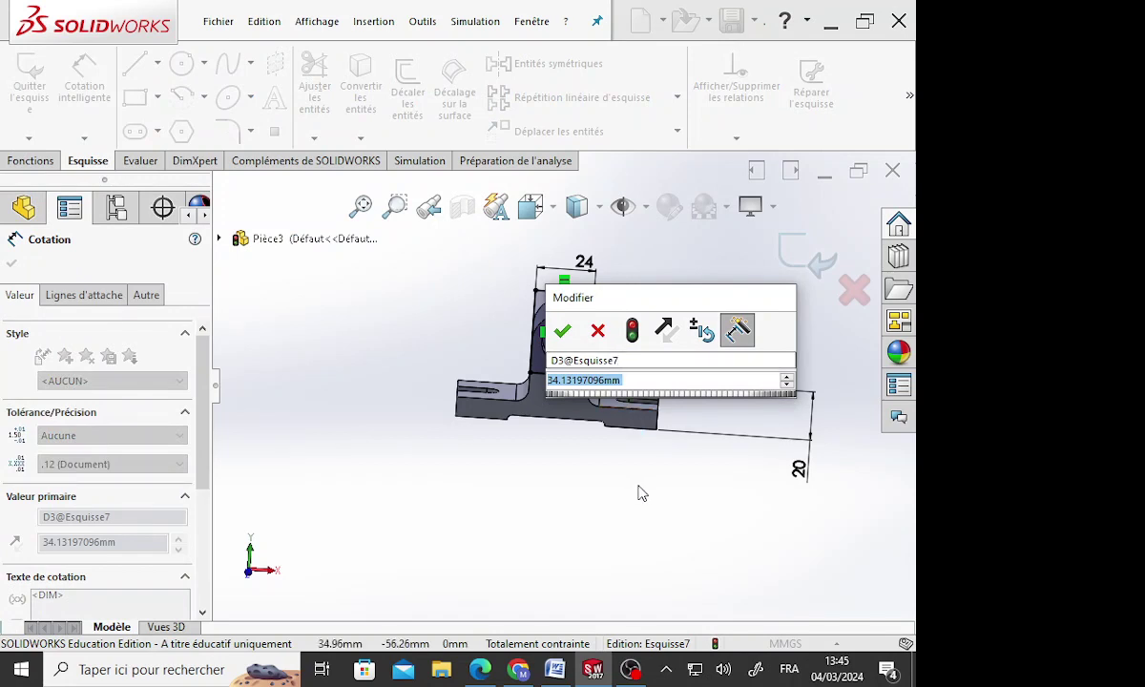
{"action": "type", "text": "25"}
{"action": "key", "text": "Return"}
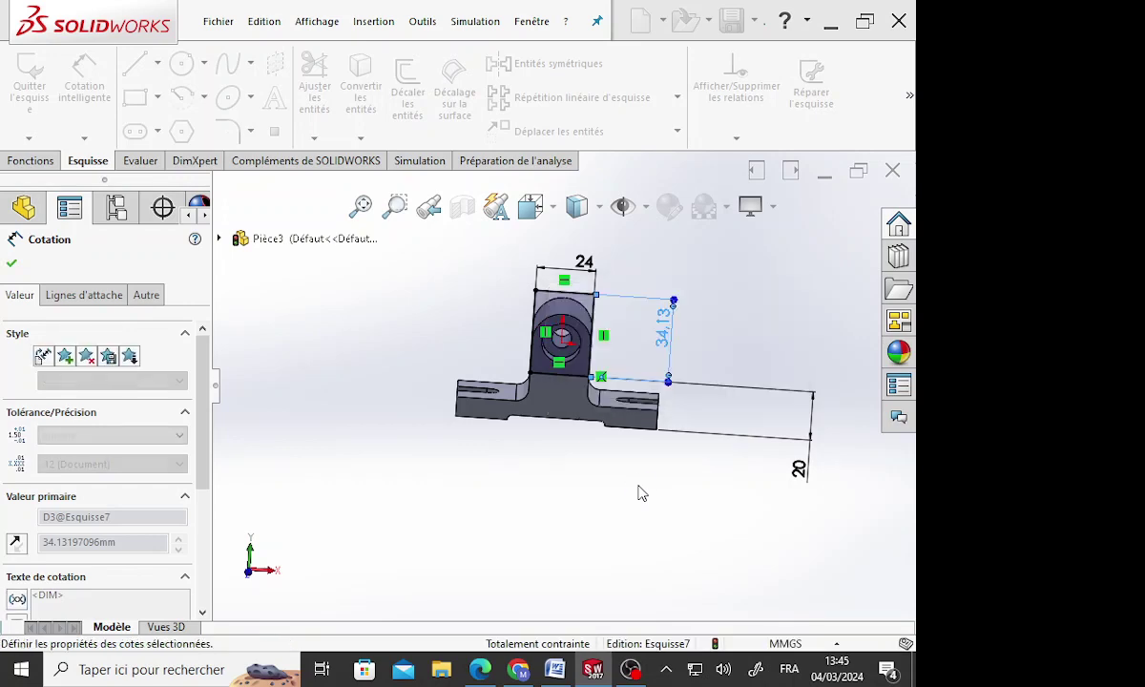
{"action": "key", "text": "Escape"}
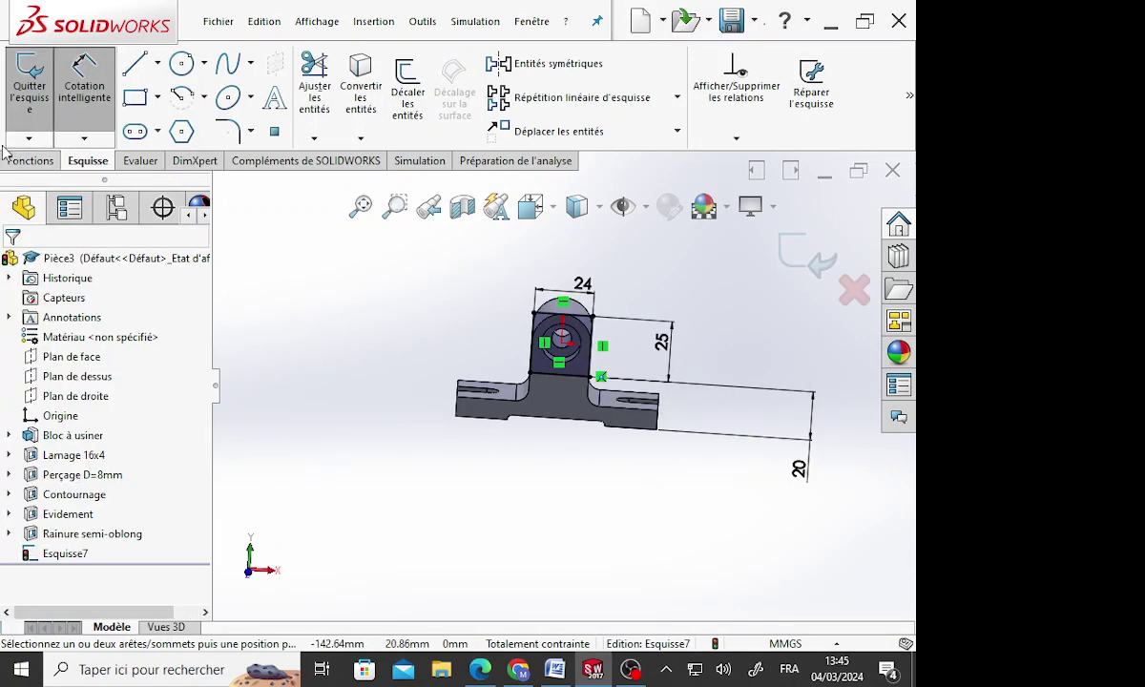
{"action": "left_click", "coordinate": [30, 160]}
Extrude-cut the rectangle sketch 8 mm deep to notch the lug top
{"action": "left_click", "coordinate": [325, 76]}
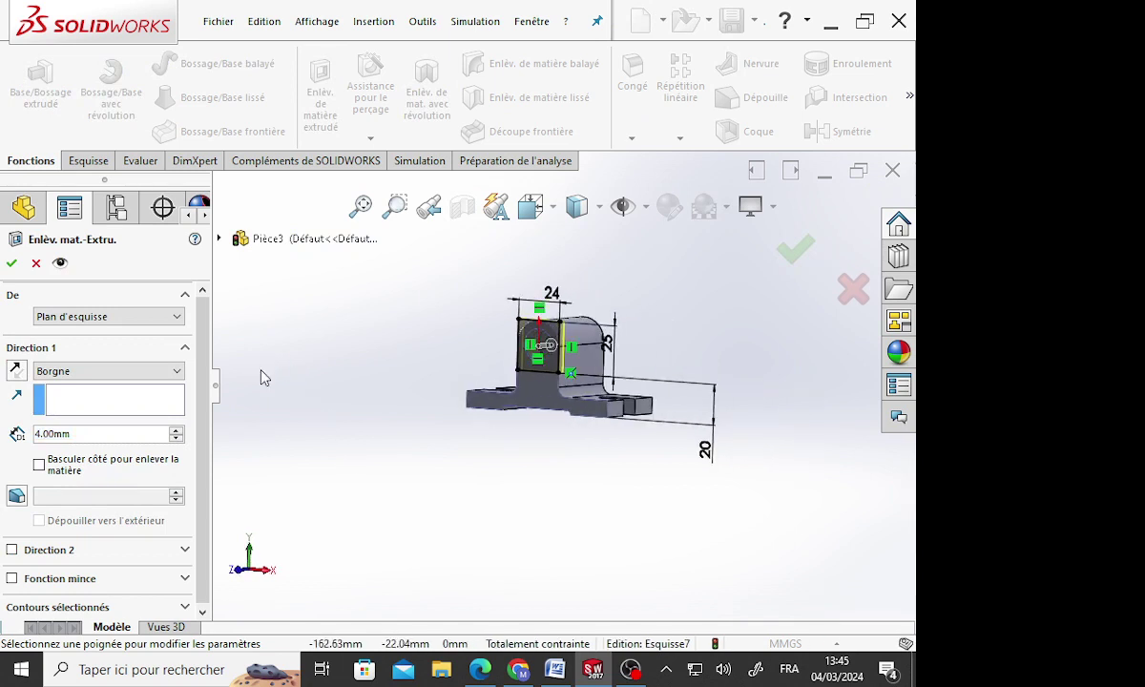
{"action": "left_click_drag", "start_coordinate": [74, 434], "coordinate": [19, 437]}
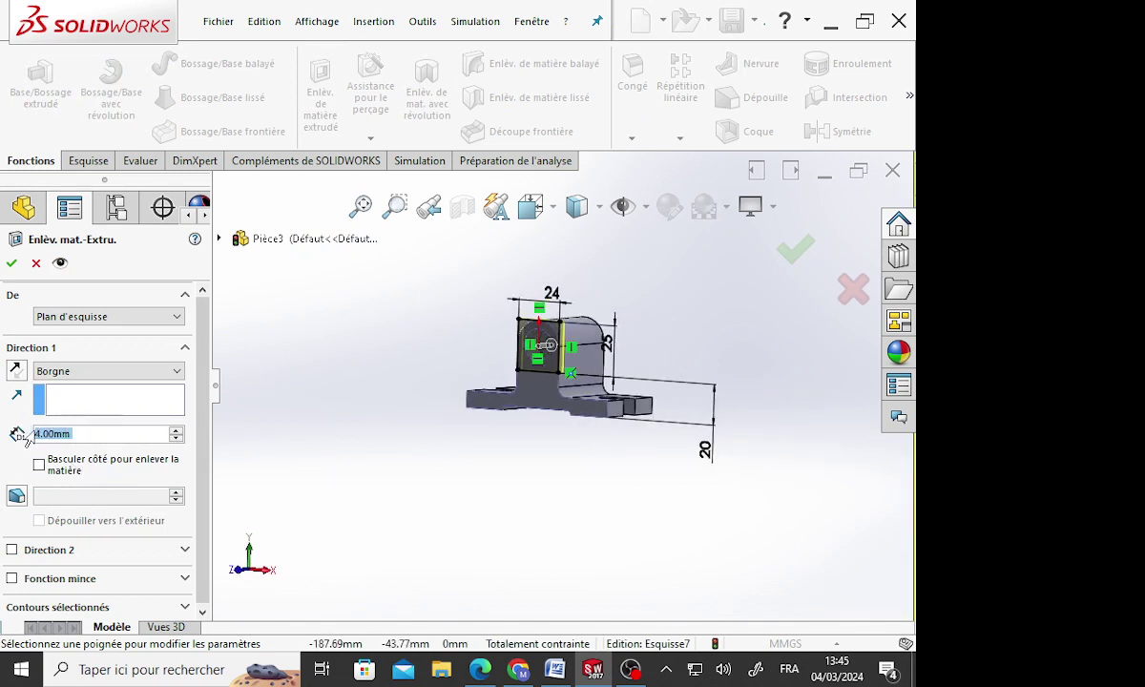
{"action": "type", "text": "8"}
{"action": "key", "text": "Return"}
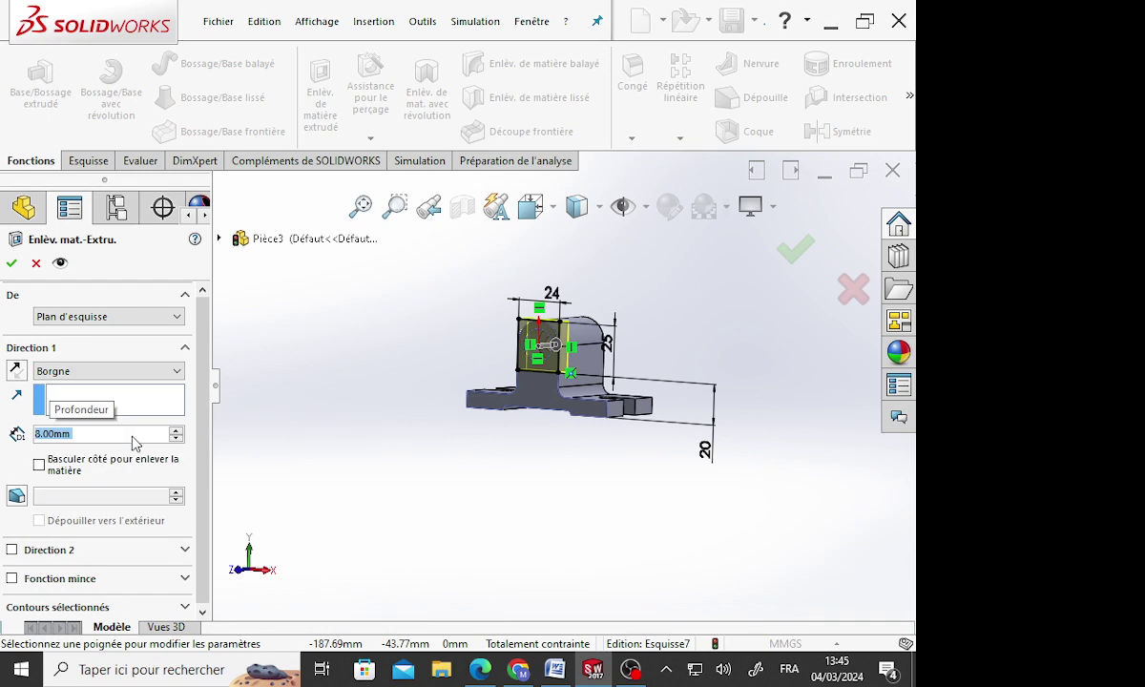
{"action": "key", "text": "Return"}
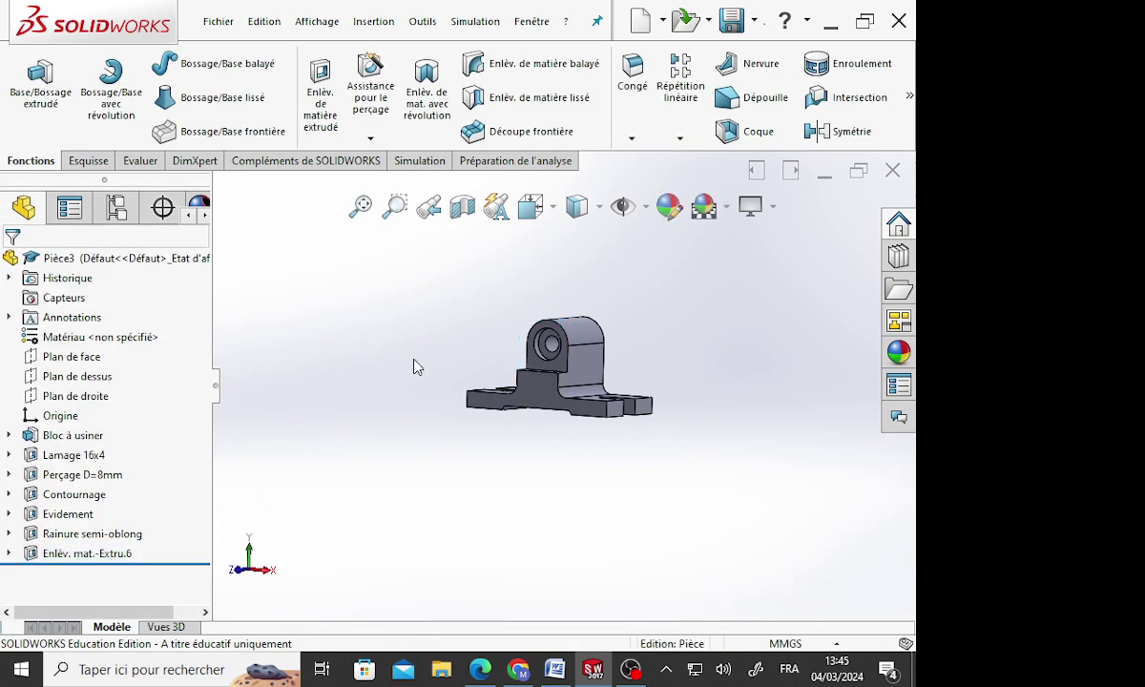
{"action": "right_click_drag", "start_coordinate": [414, 366], "coordinate": [410, 434]}
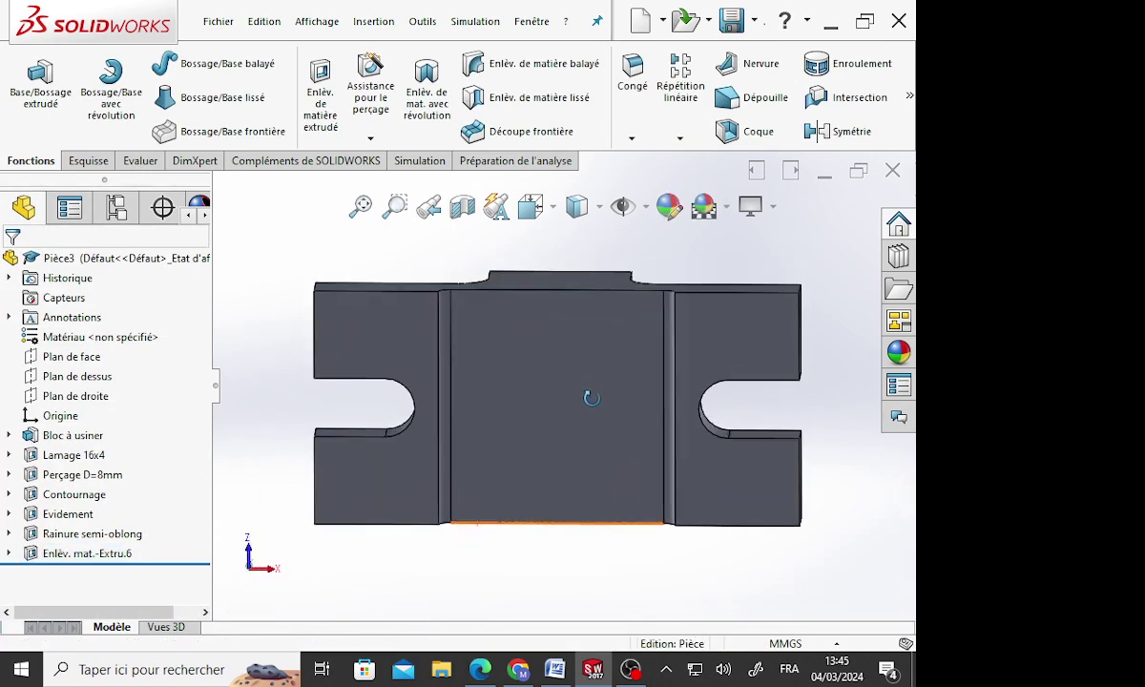
{"action": "middle_click_drag", "start_coordinate": [591, 397], "coordinate": [501, 481]}
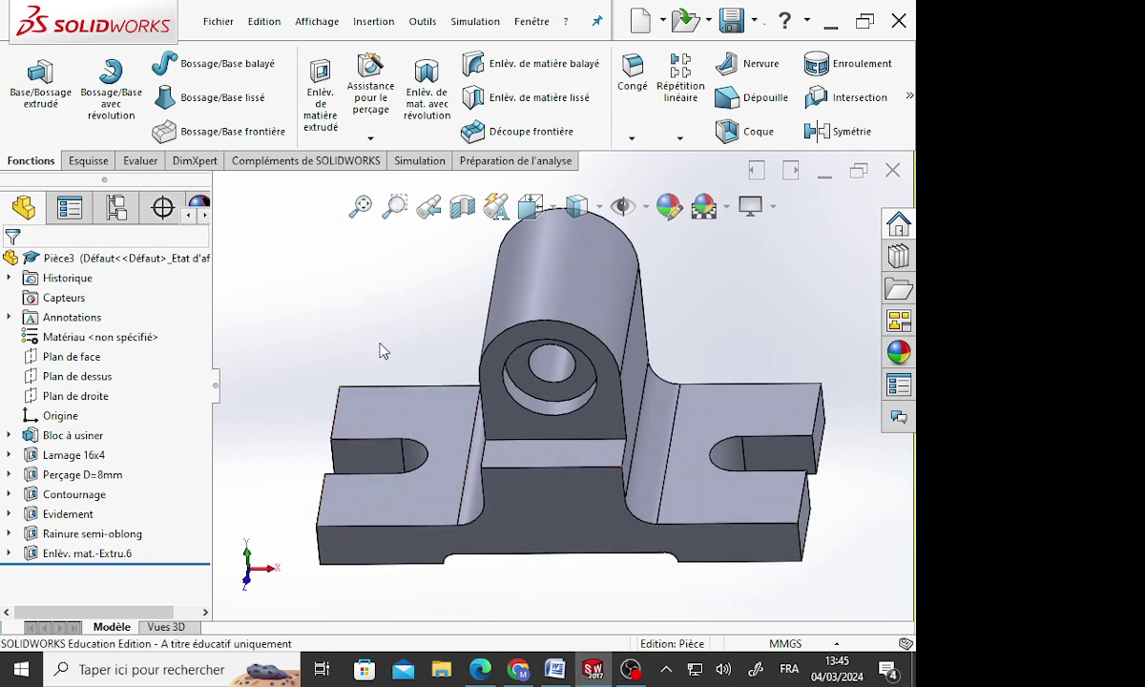
Save the part as 'corps de butée votre nom' in C:\2-Classes\votre classe
{"action": "left_click", "coordinate": [730, 25]}
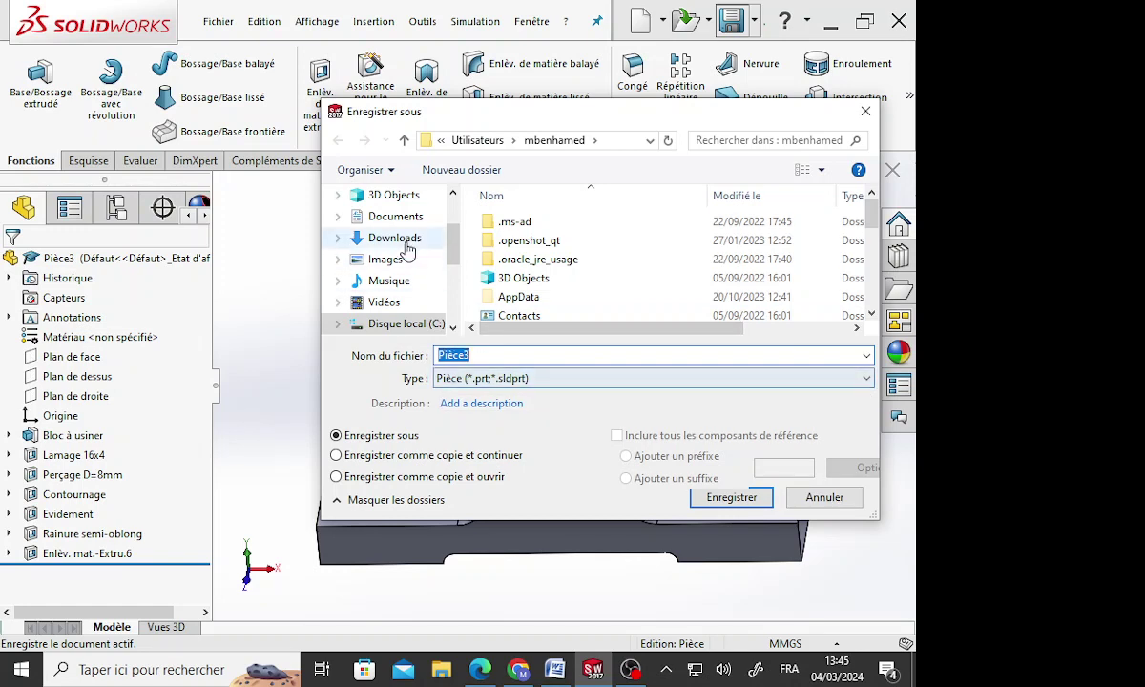
{"action": "left_click_drag", "start_coordinate": [454, 250], "coordinate": [459, 225]}
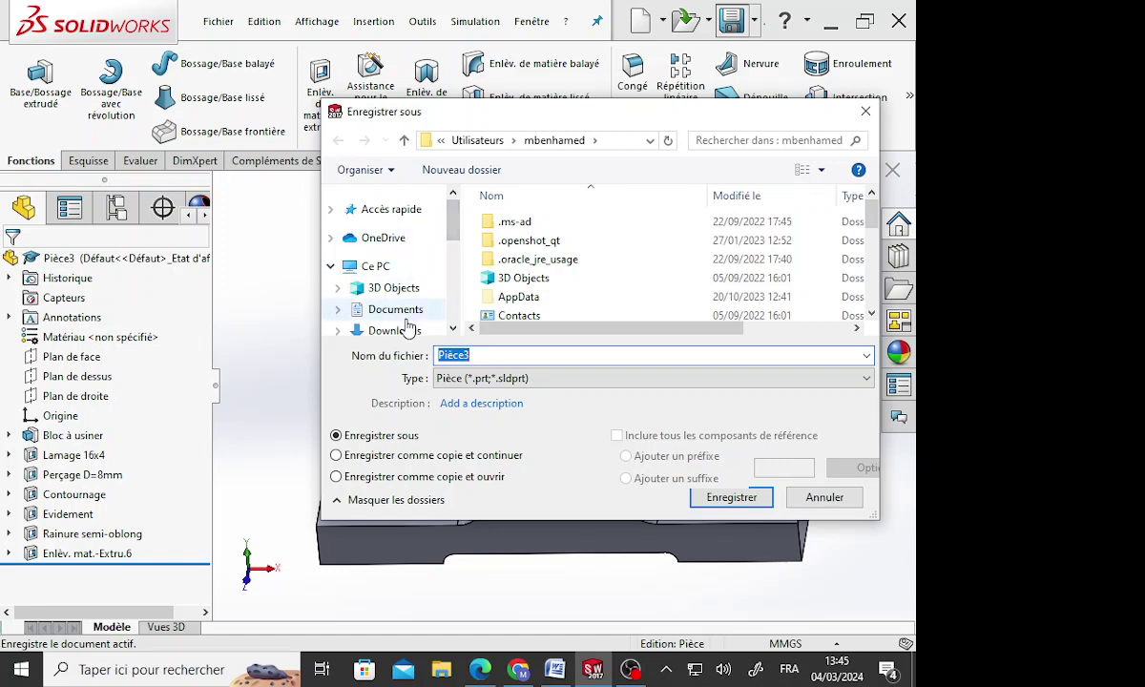
{"action": "scroll", "coordinate": [429, 233], "scroll_direction": "down", "scroll_amount": 2}
{"action": "scroll", "coordinate": [425, 239], "scroll_direction": "down", "scroll_amount": 1}
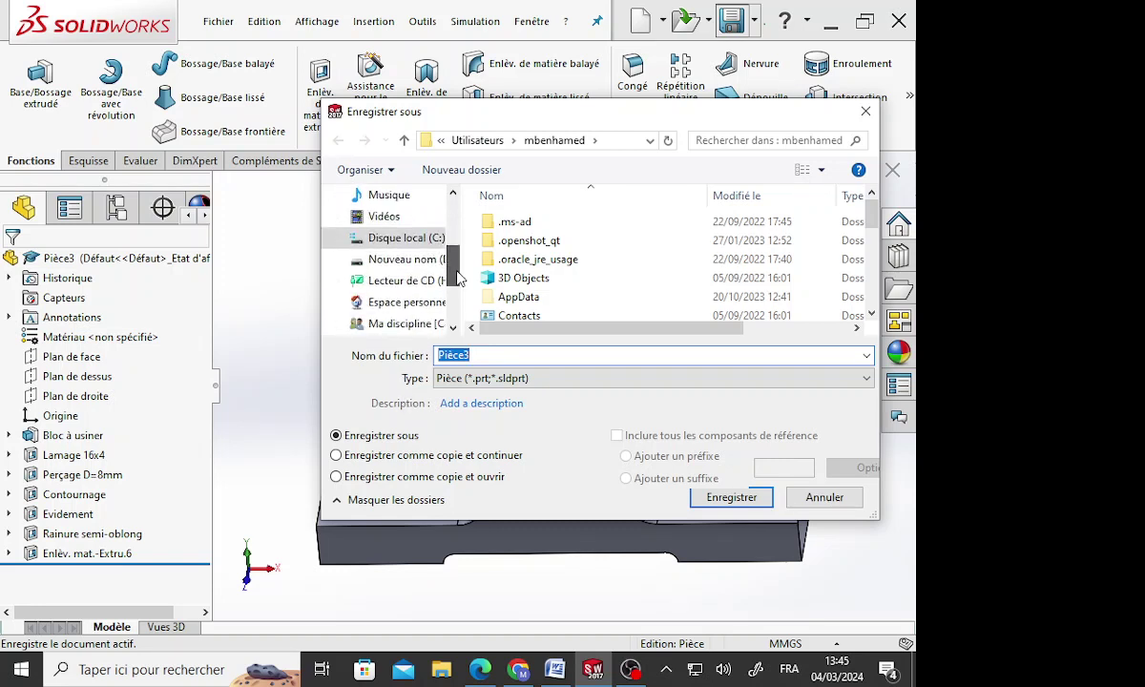
{"action": "left_click", "coordinate": [423, 244]}
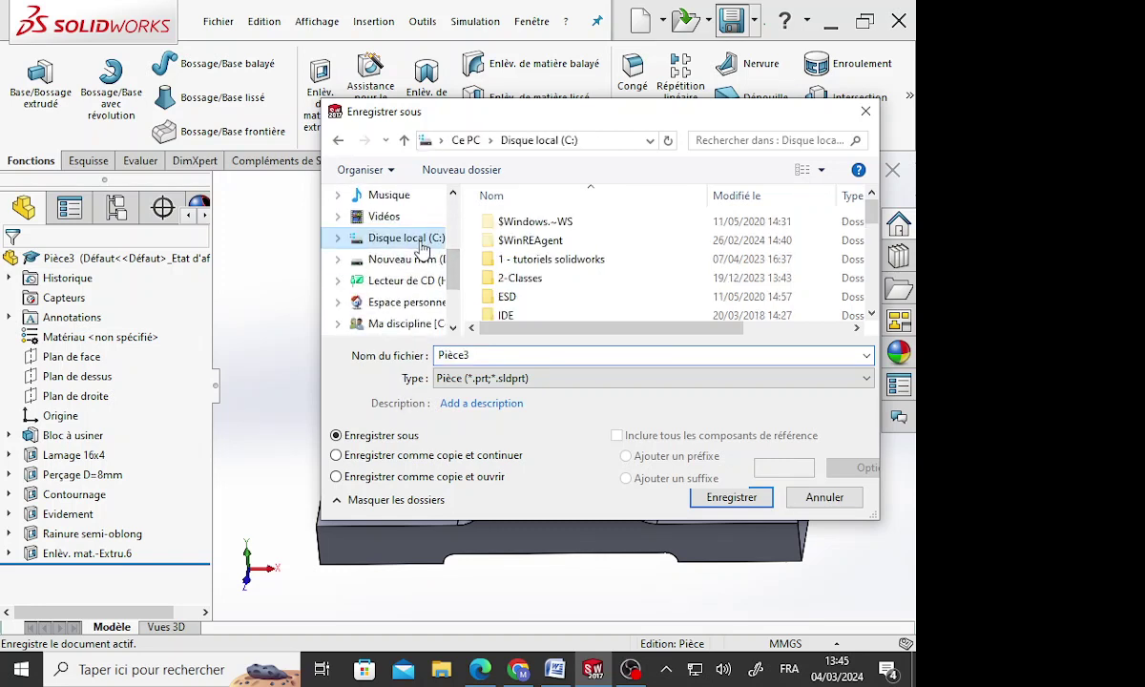
{"action": "double_click", "coordinate": [539, 277]}
{"action": "double_click", "coordinate": [502, 219]}
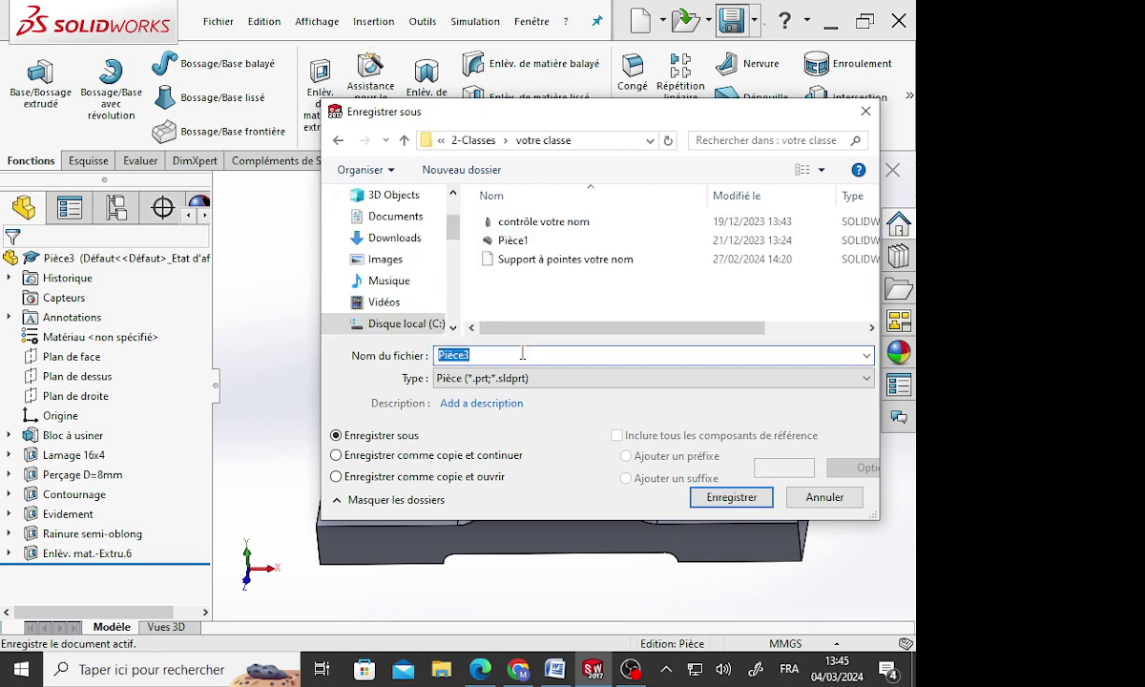
{"action": "type", "text": "c"}
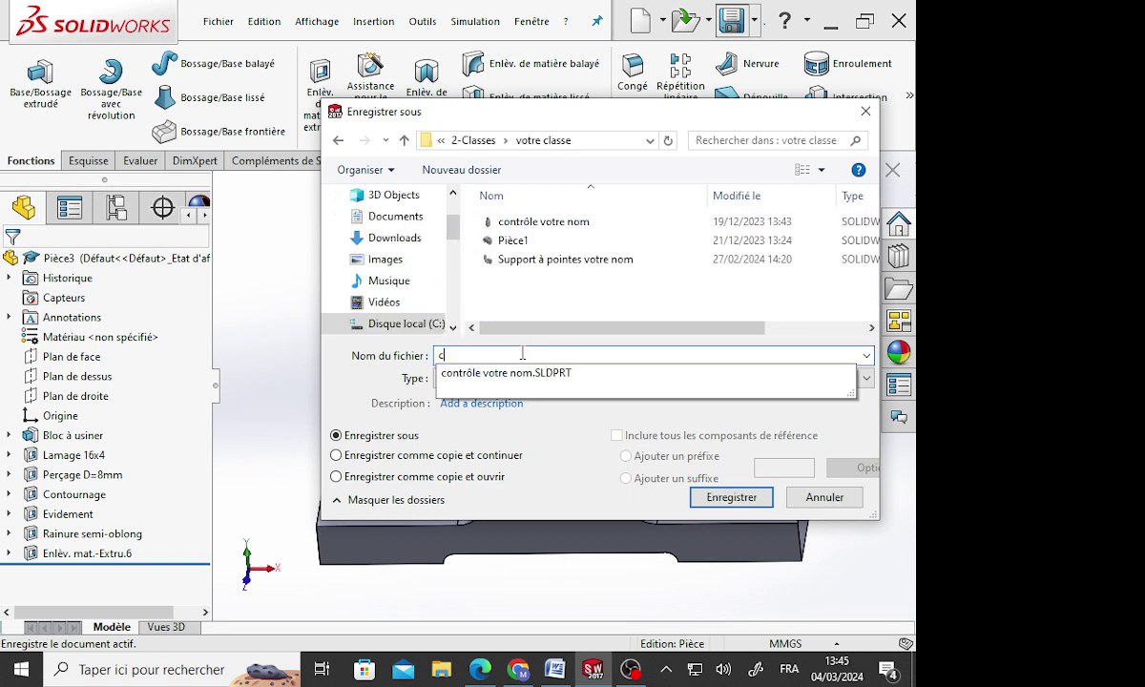
{"action": "type", "text": "orps de butée votre nom"}
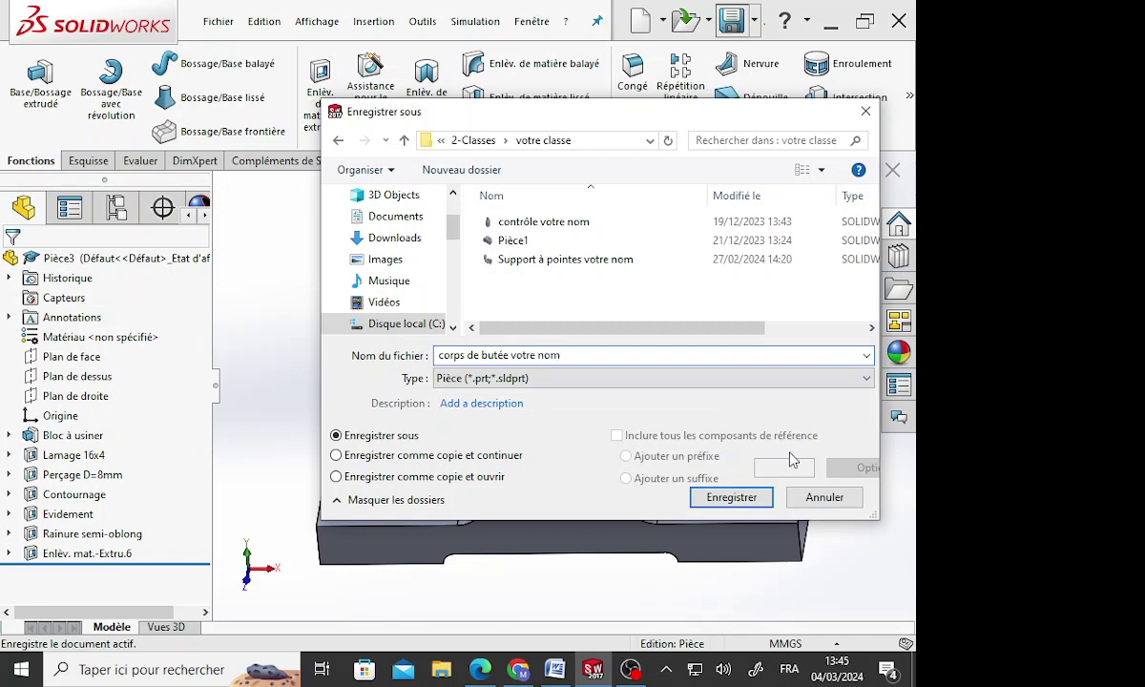
{"action": "left_click", "coordinate": [752, 498]}
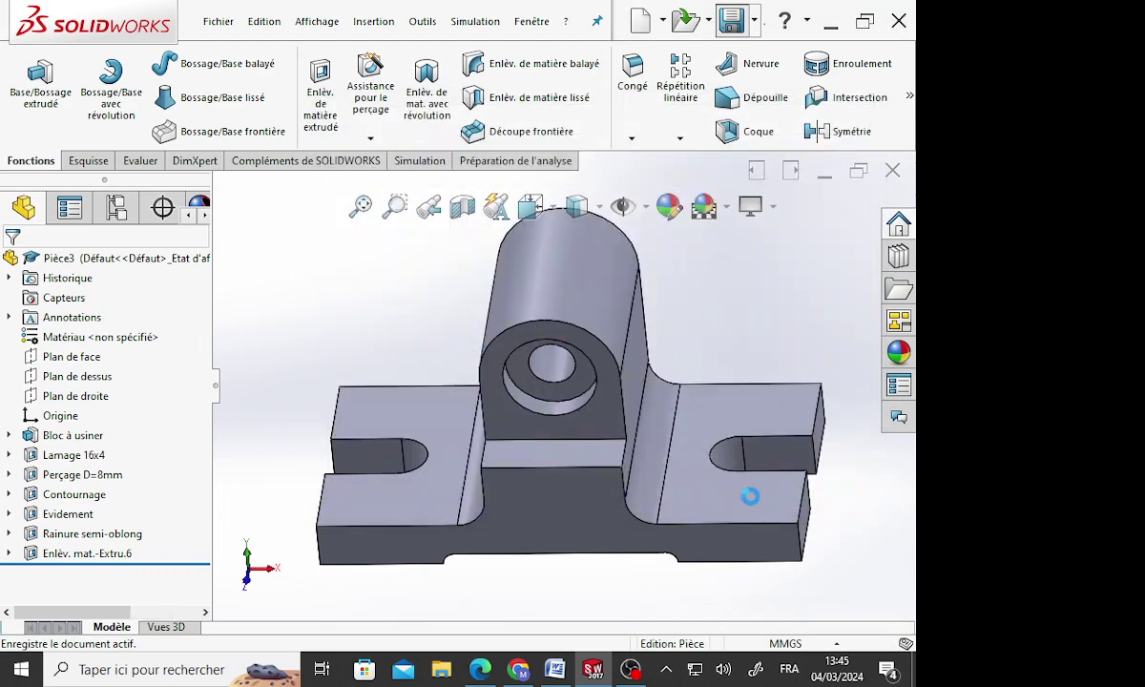
{"action": "left_click", "coordinate": [440, 671]}
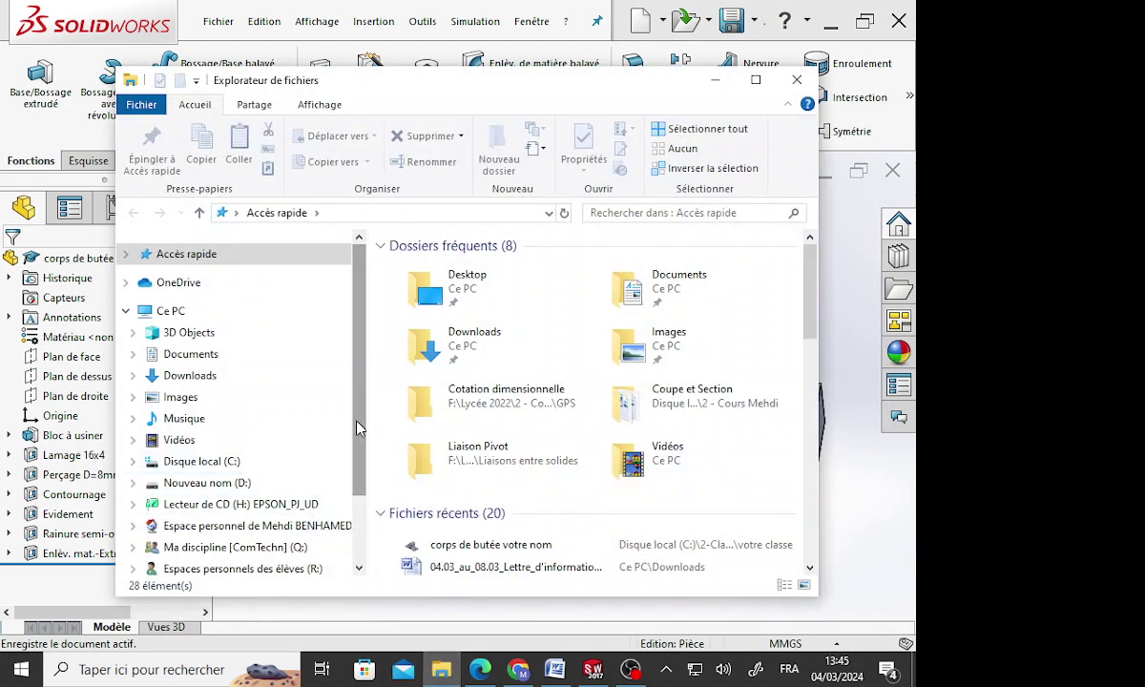
{"action": "mouse_move", "coordinate": [356, 431]}
{"action": "left_mouse_down"}
{"action": "mouse_move", "coordinate": [372, 487]}
{"action": "mouse_move", "coordinate": [361, 425]}
{"action": "left_mouse_up"}
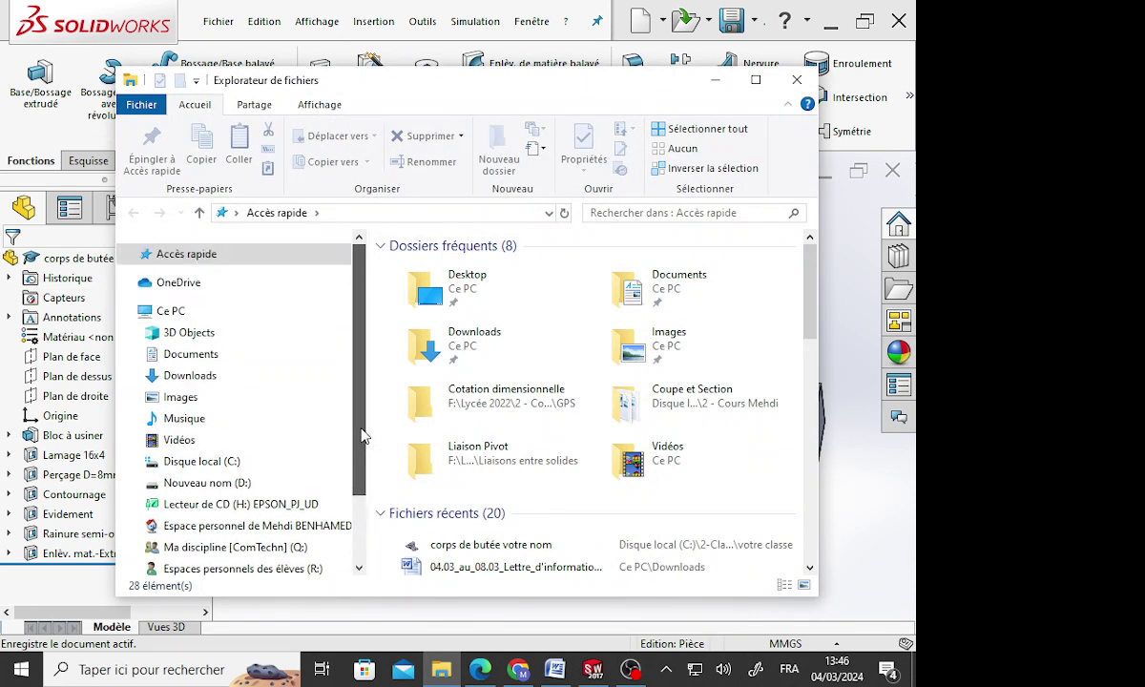
{"action": "left_click", "coordinate": [186, 440]}
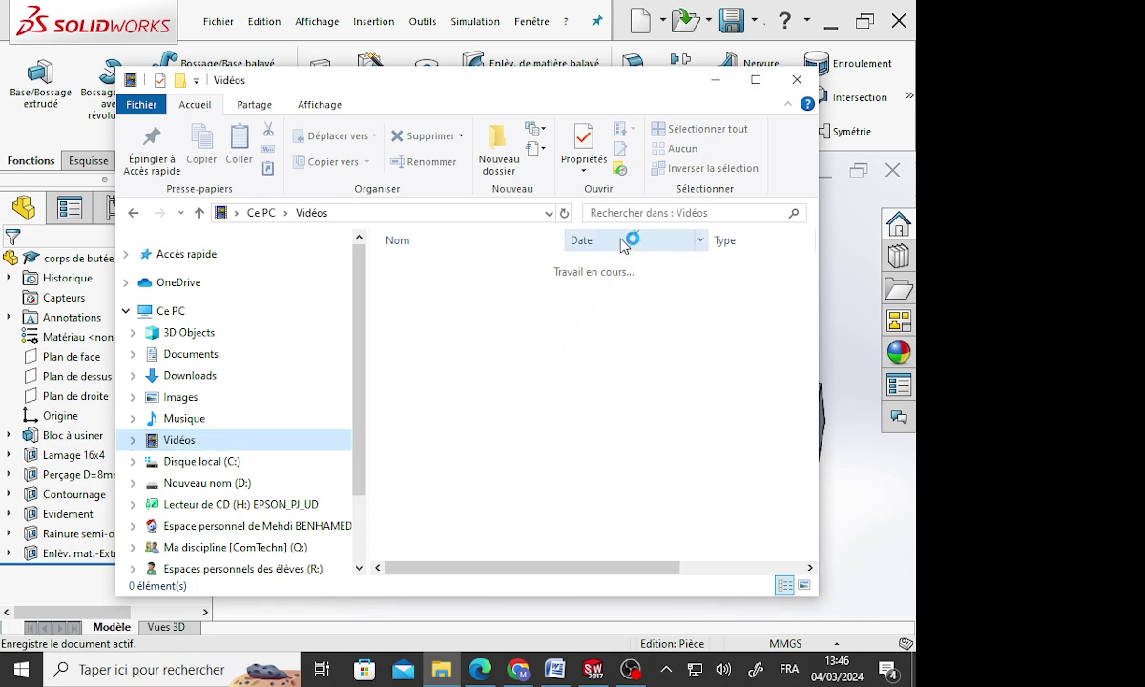
{"action": "left_click", "coordinate": [621, 240]}
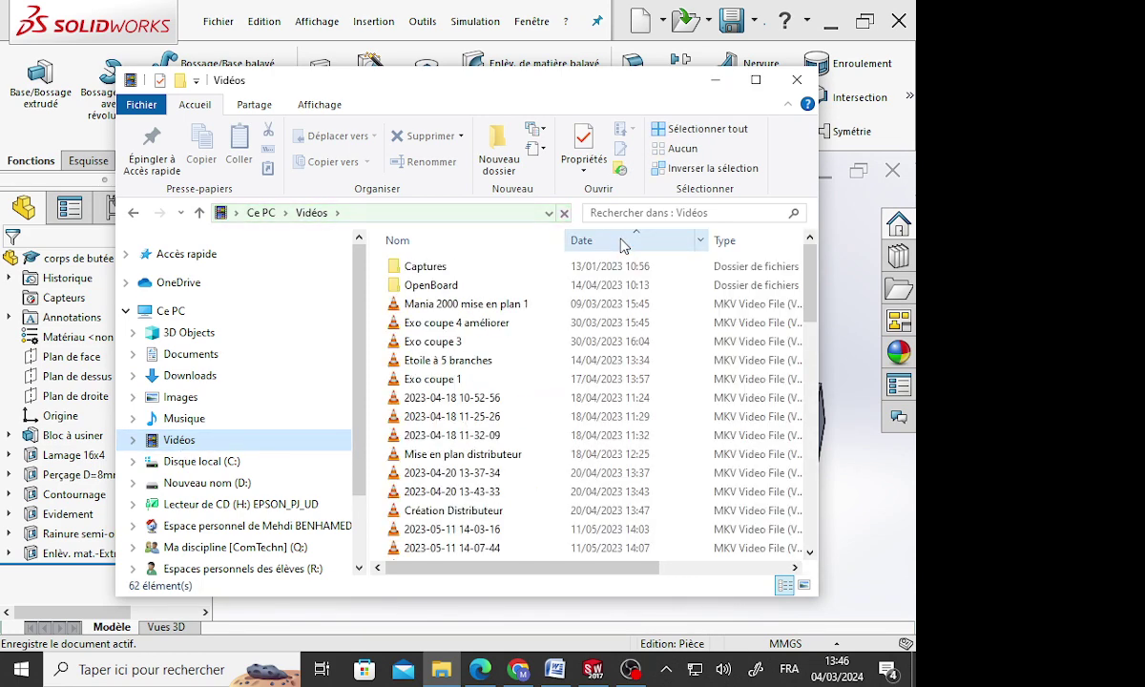
{"action": "left_click", "coordinate": [621, 243]}
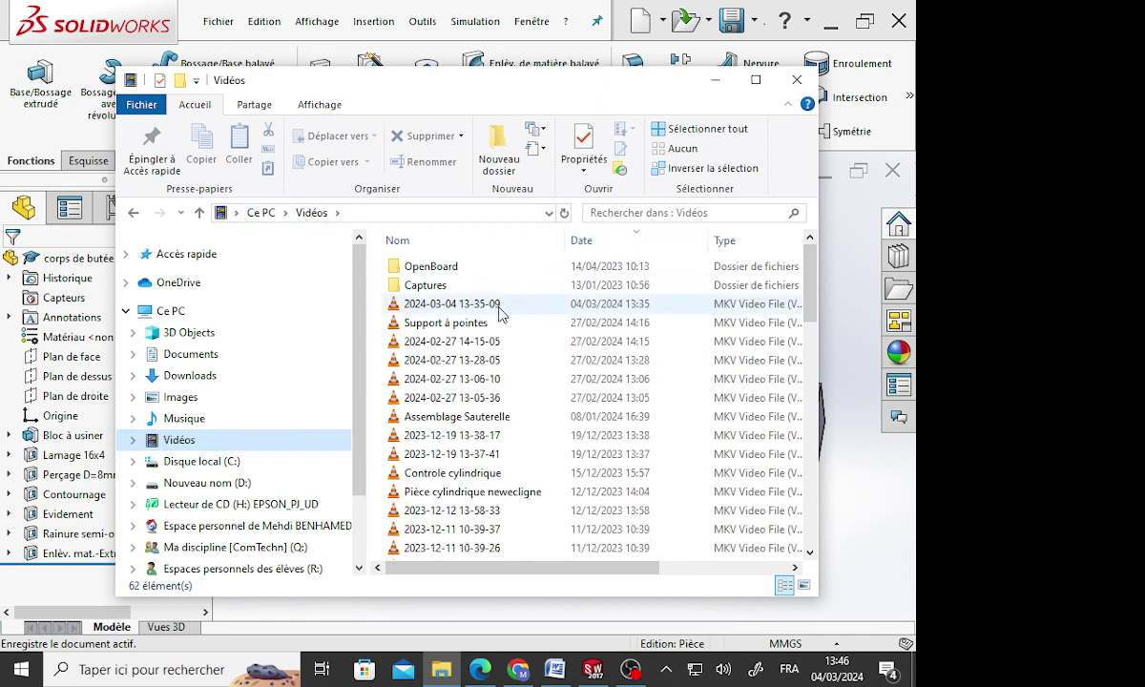
{"action": "double_click", "coordinate": [484, 305]}
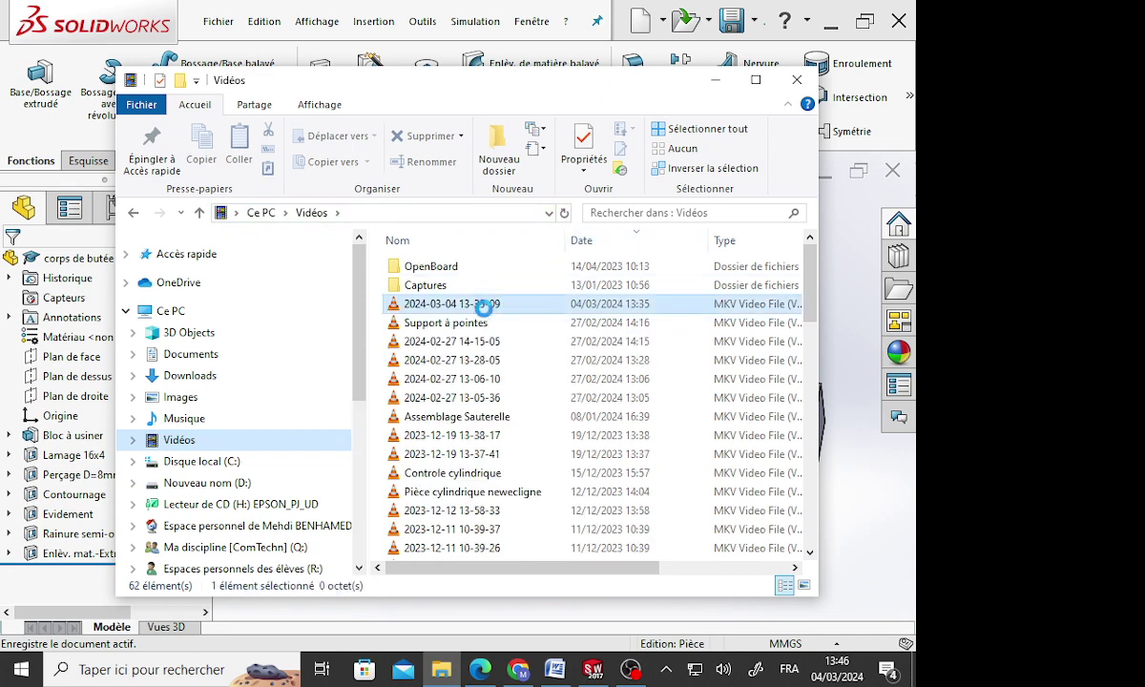